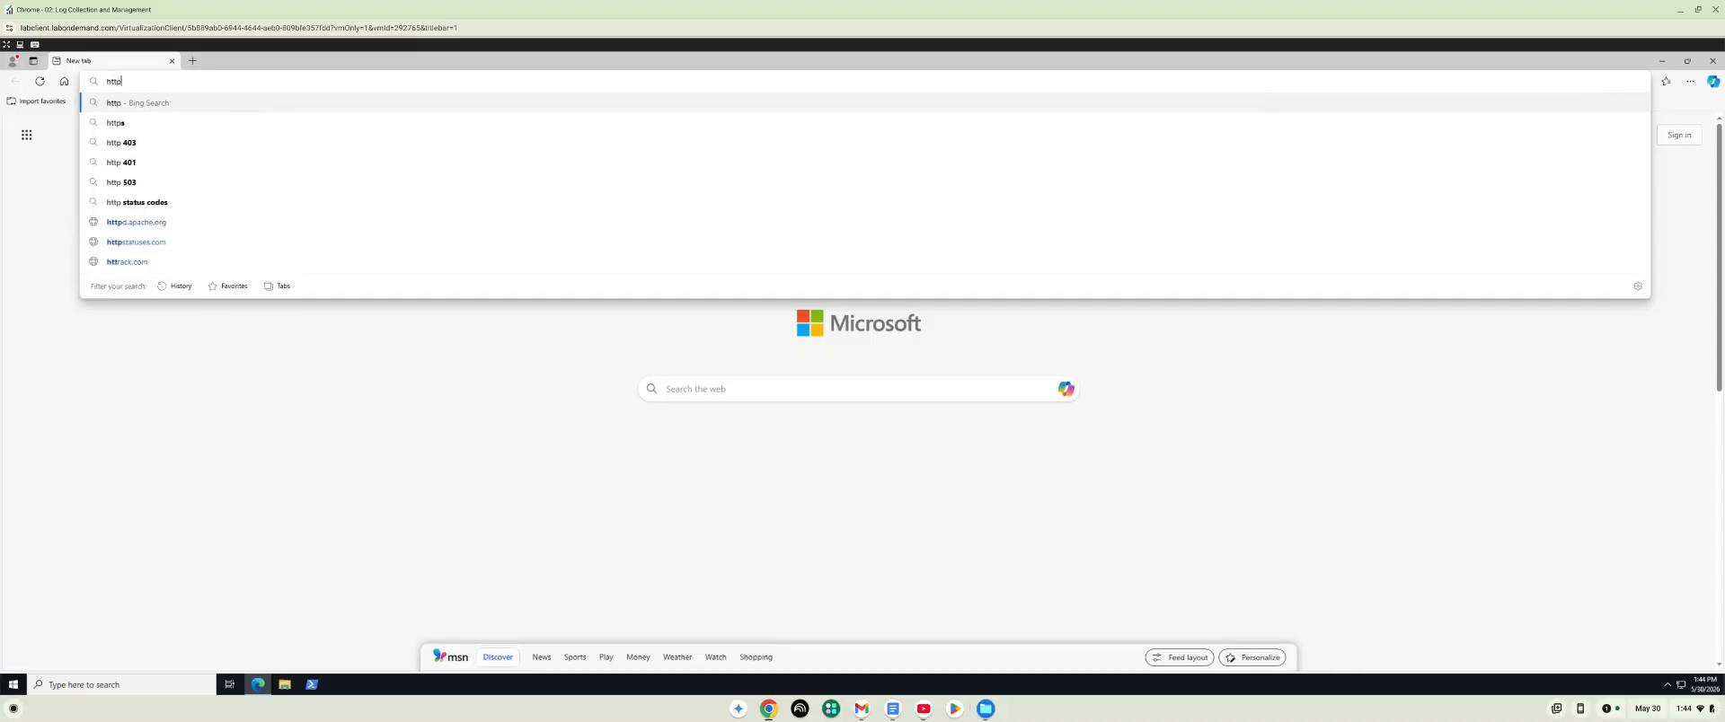
text(s)
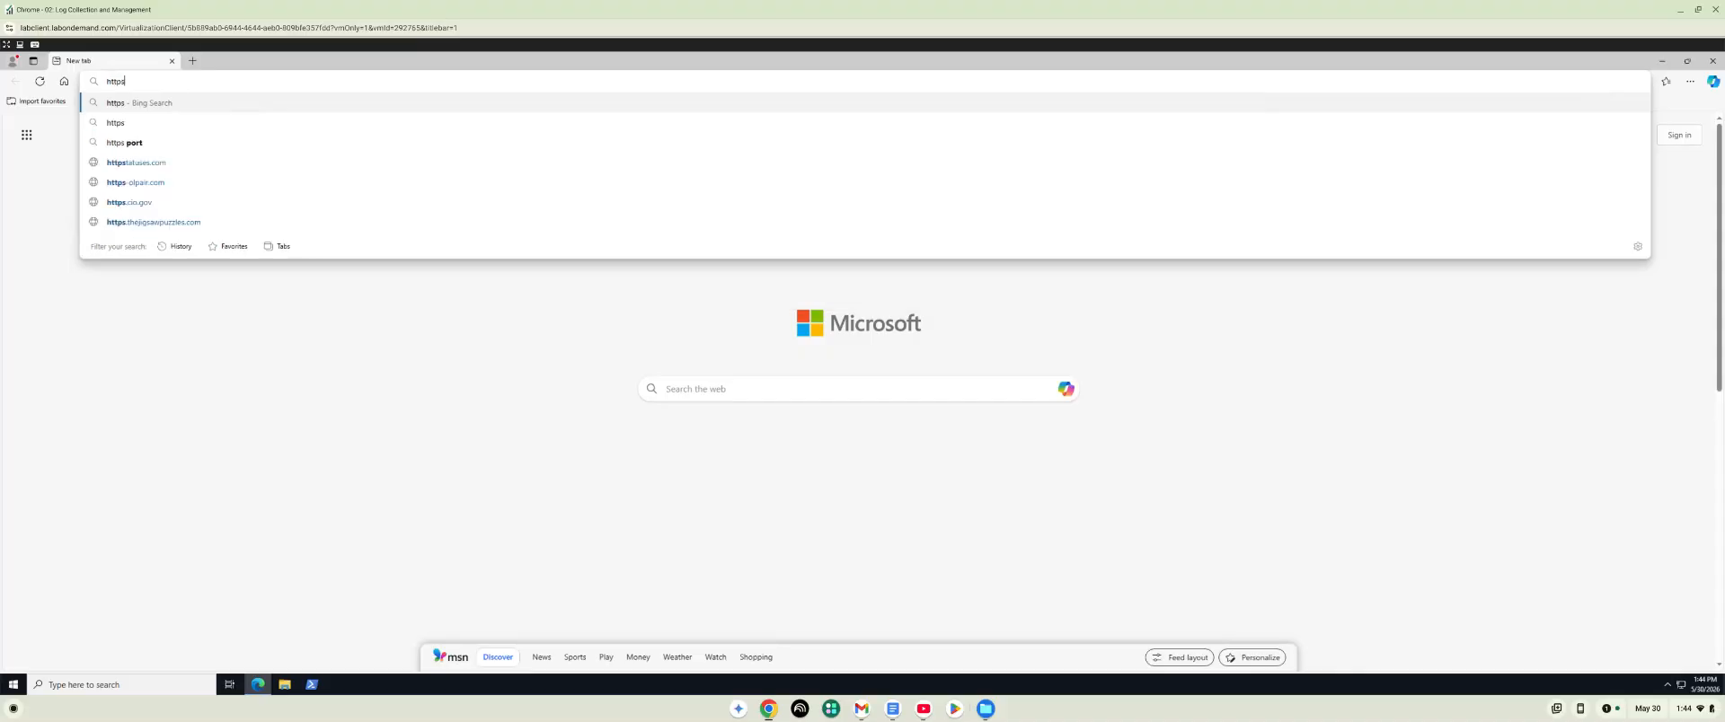
text(://)
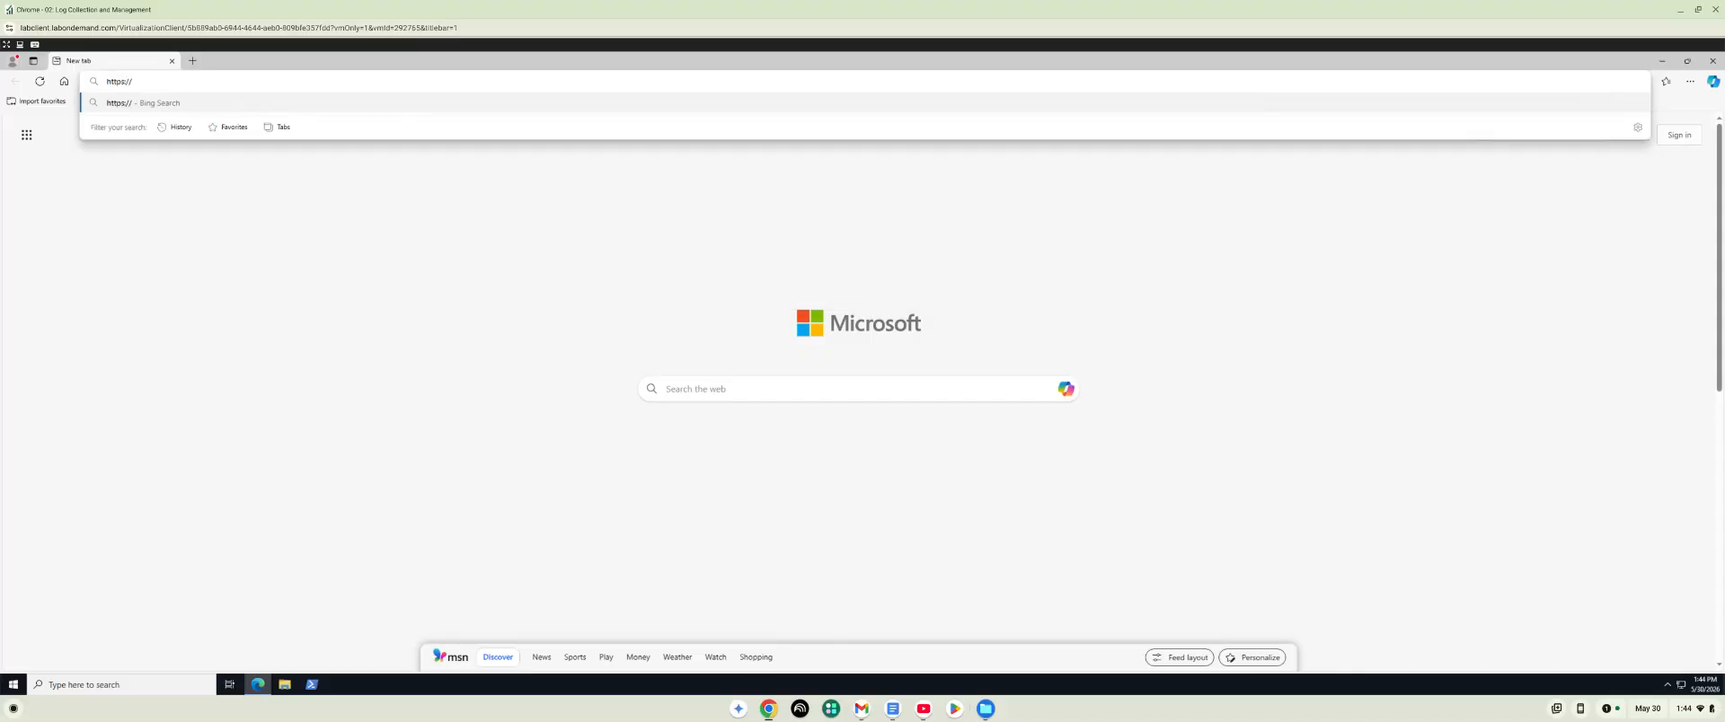
text(192.)
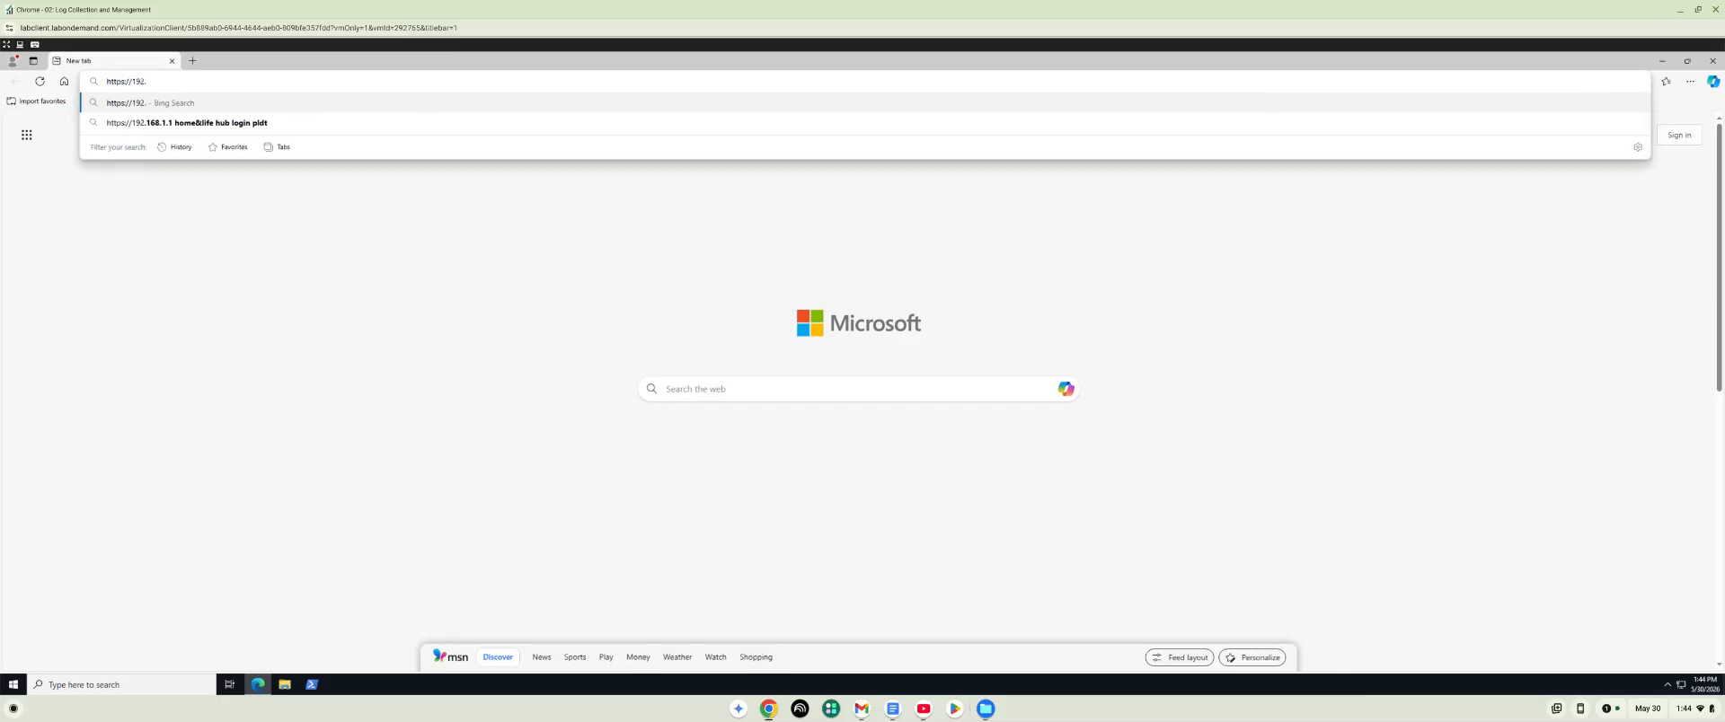
text(168)
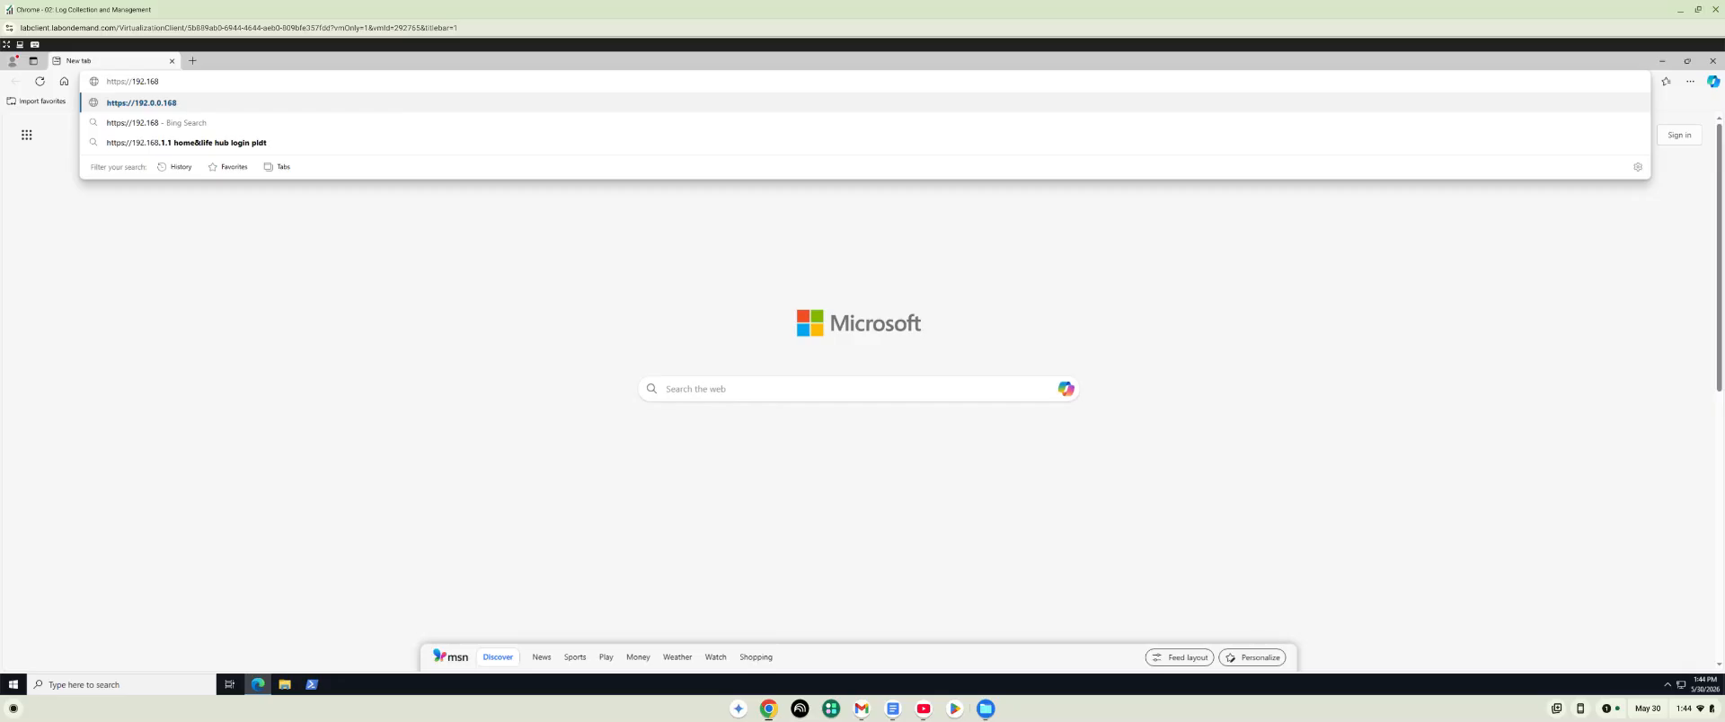
text(.1)
text(.1)
text(00)
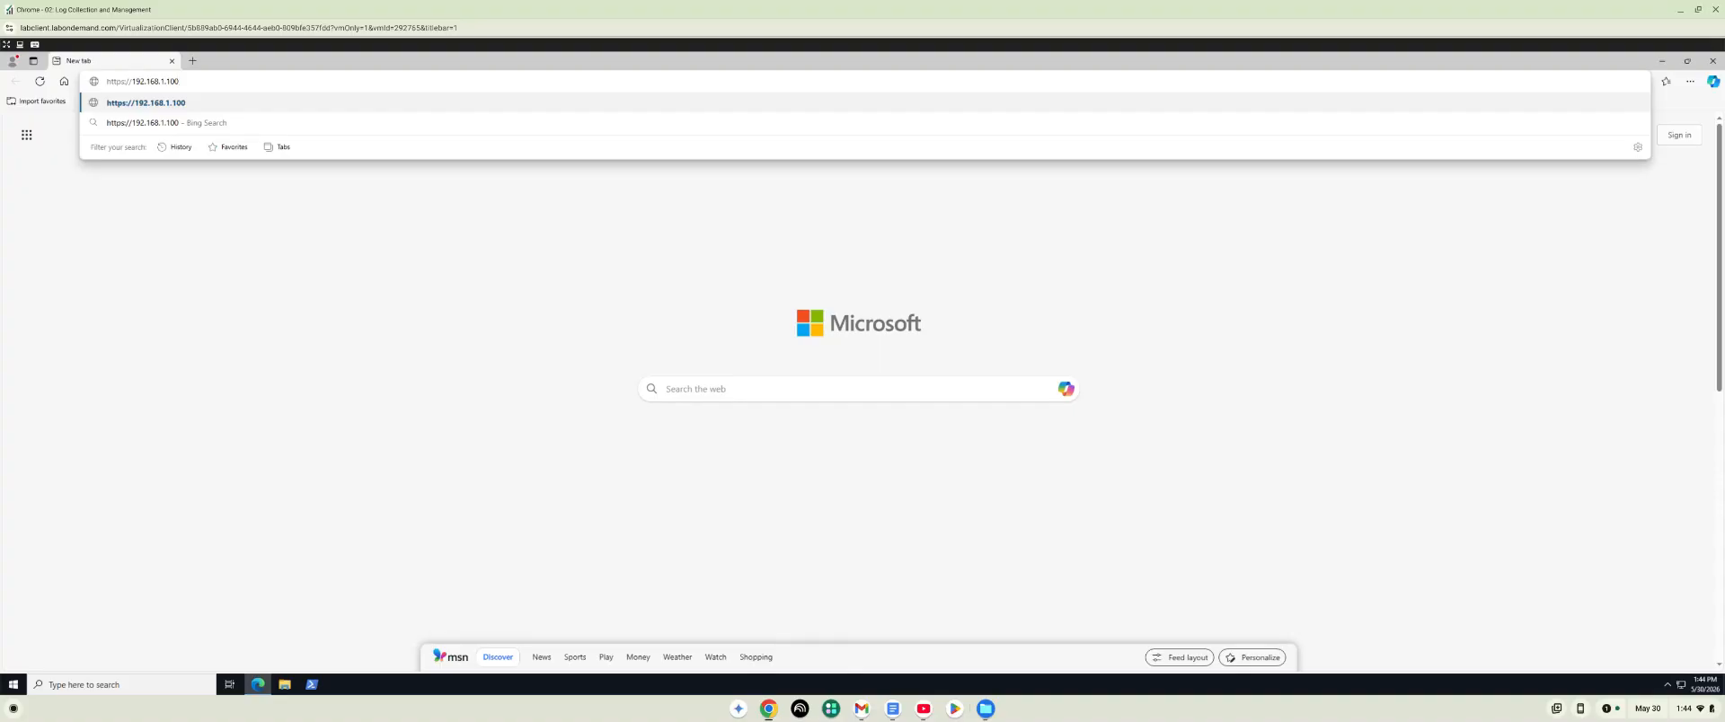
key(Return)
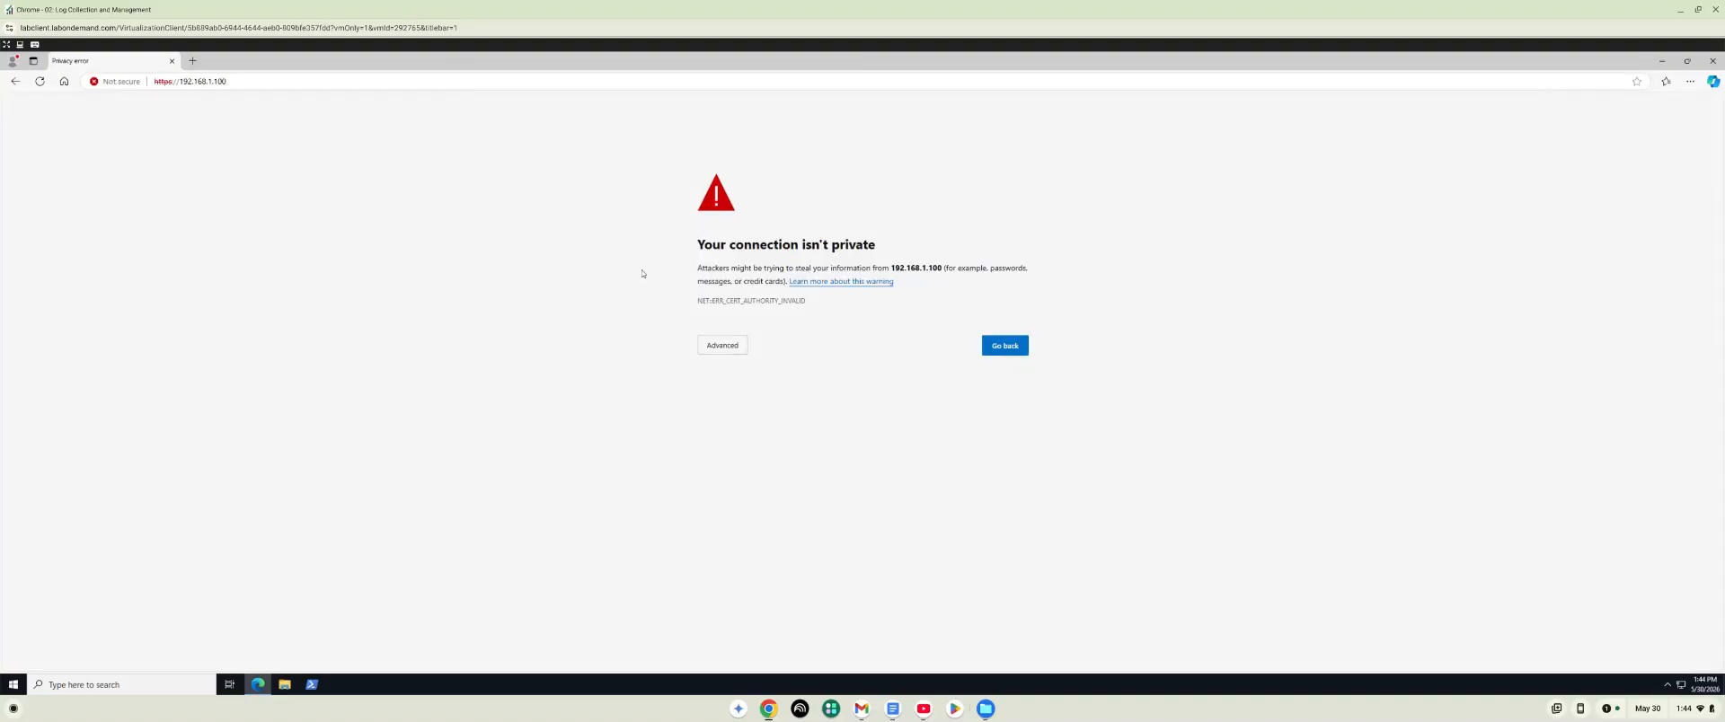
click(722, 351)
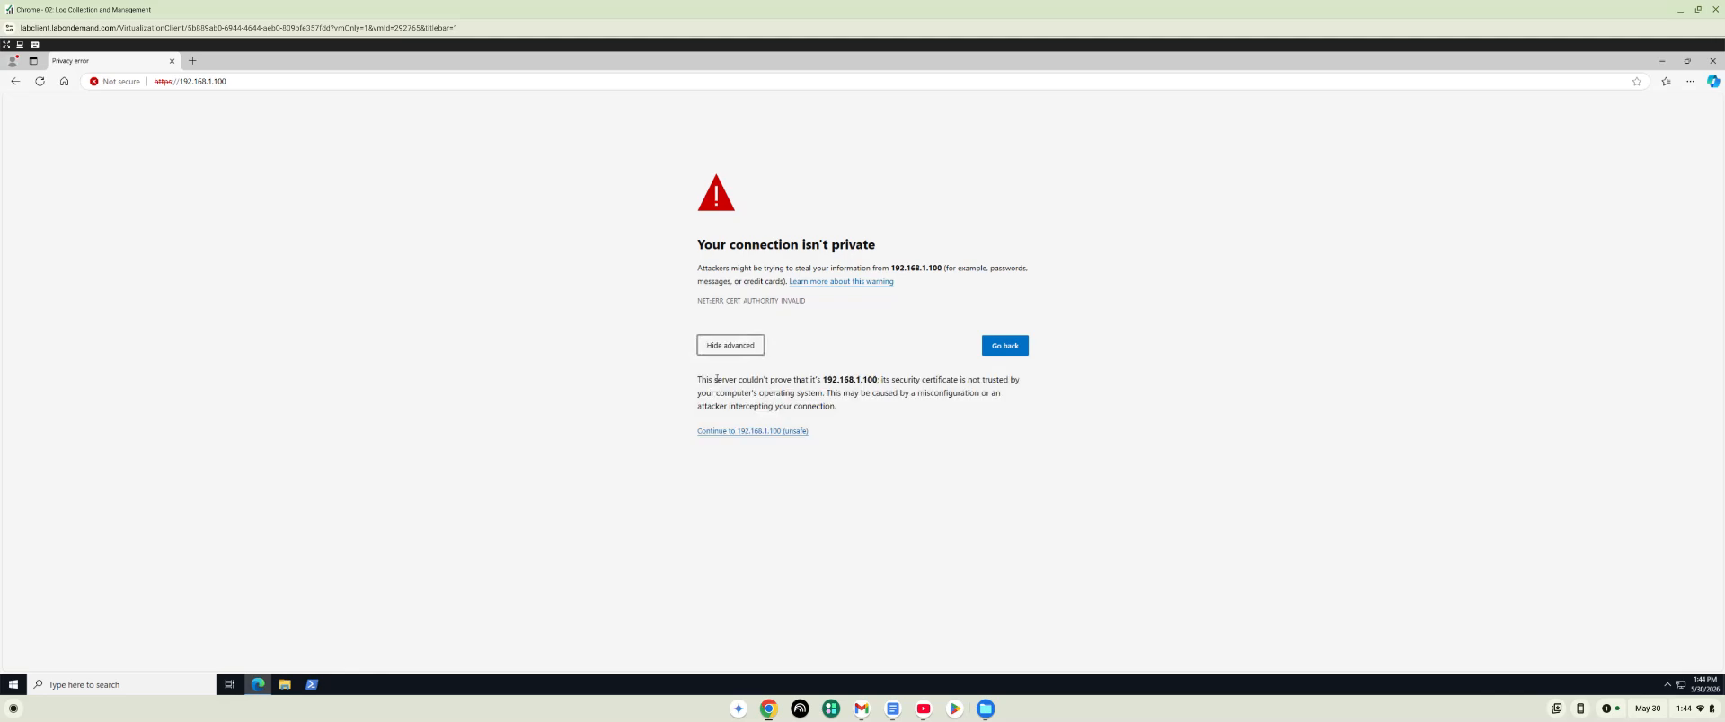
click(739, 431)
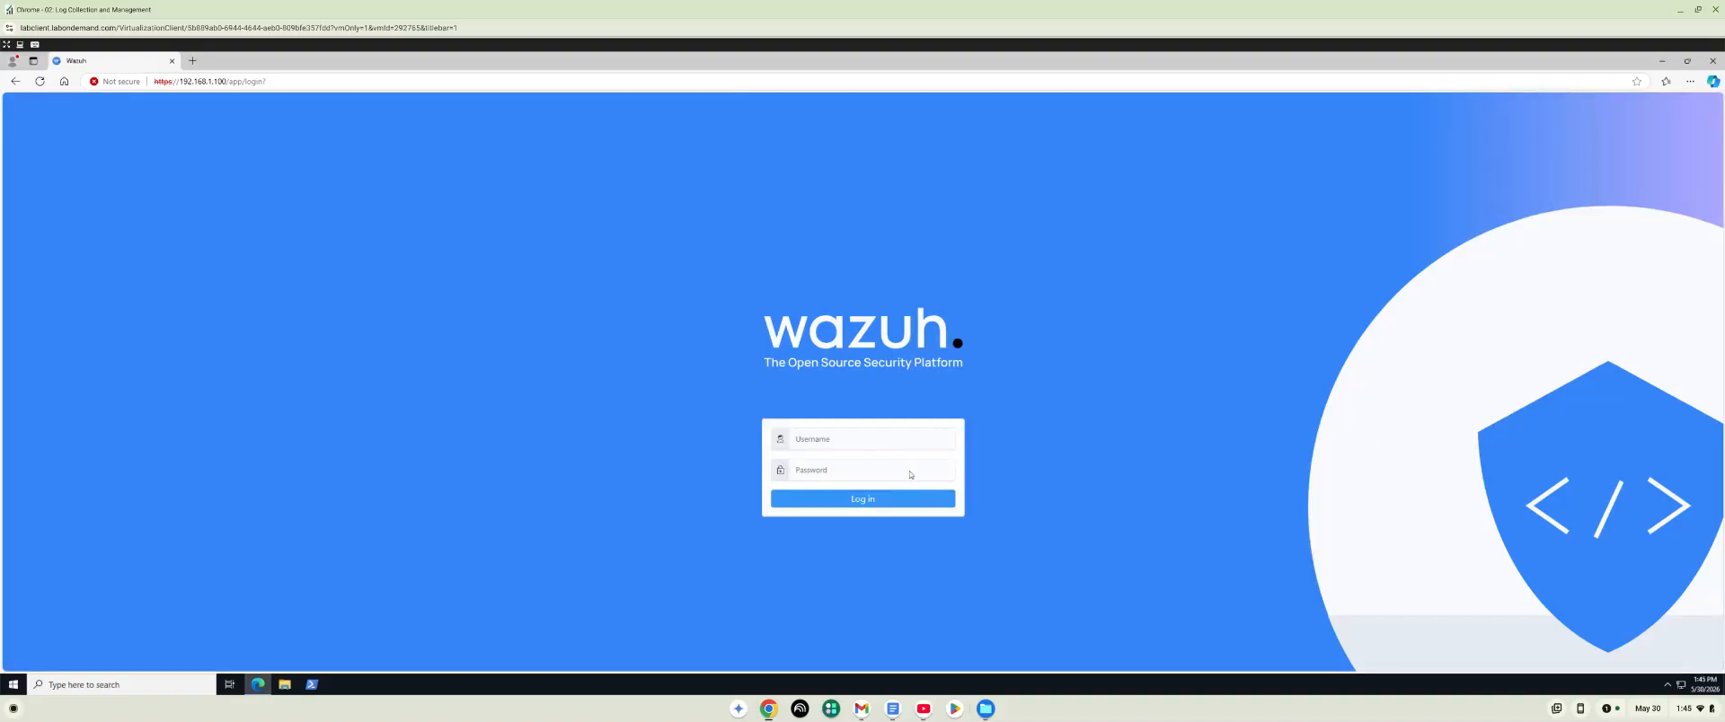
Log in to Wazuh with the account username and password.
click(882, 440)
text(admin)
key(Tab)
text(P)
key(Return)
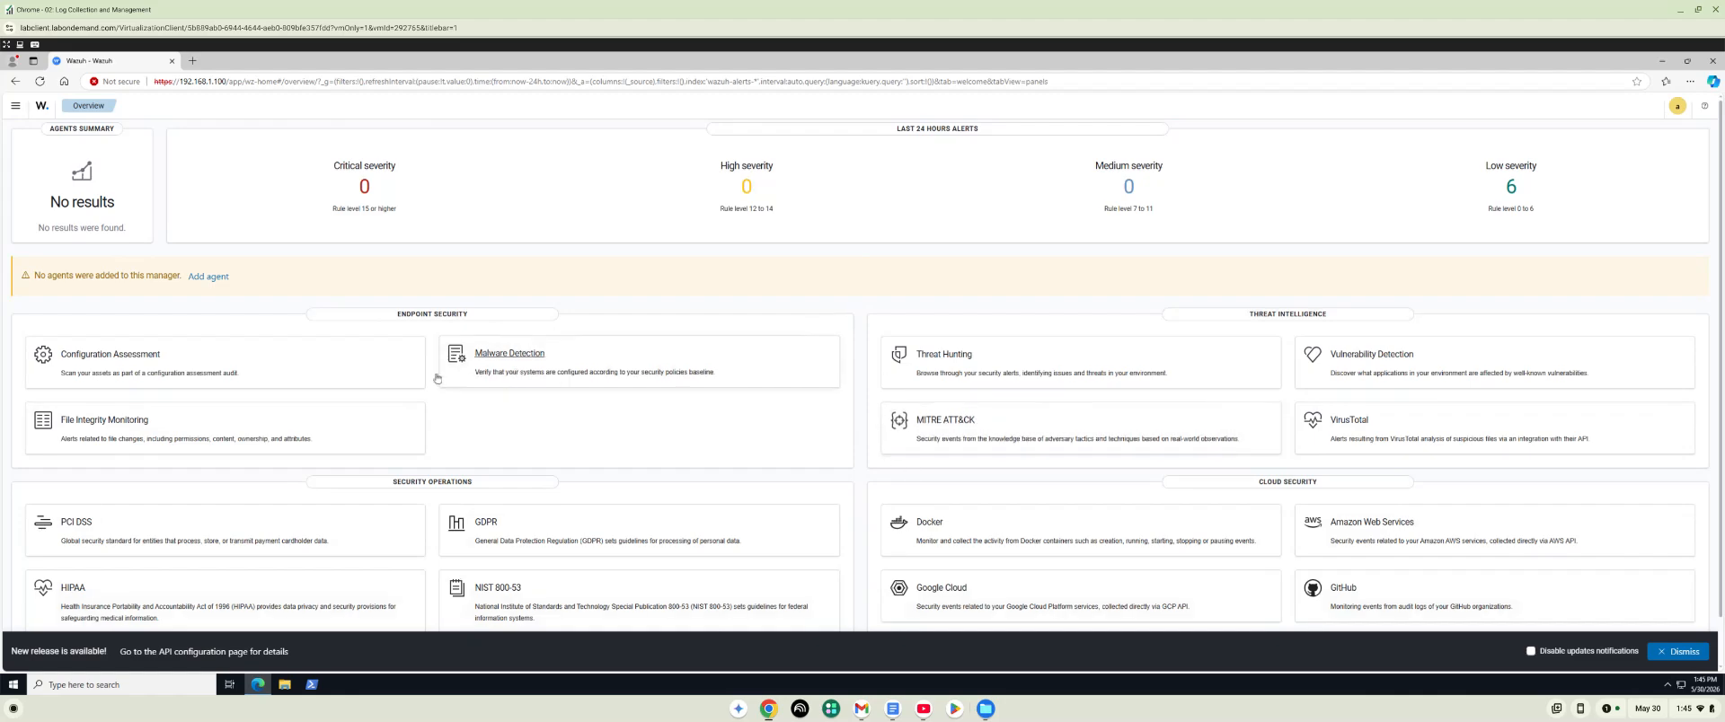
Start deploying a new agent with the Windows MSI 32/64 bits package and assign 192.168.1.100 as the server address.
click(218, 283)
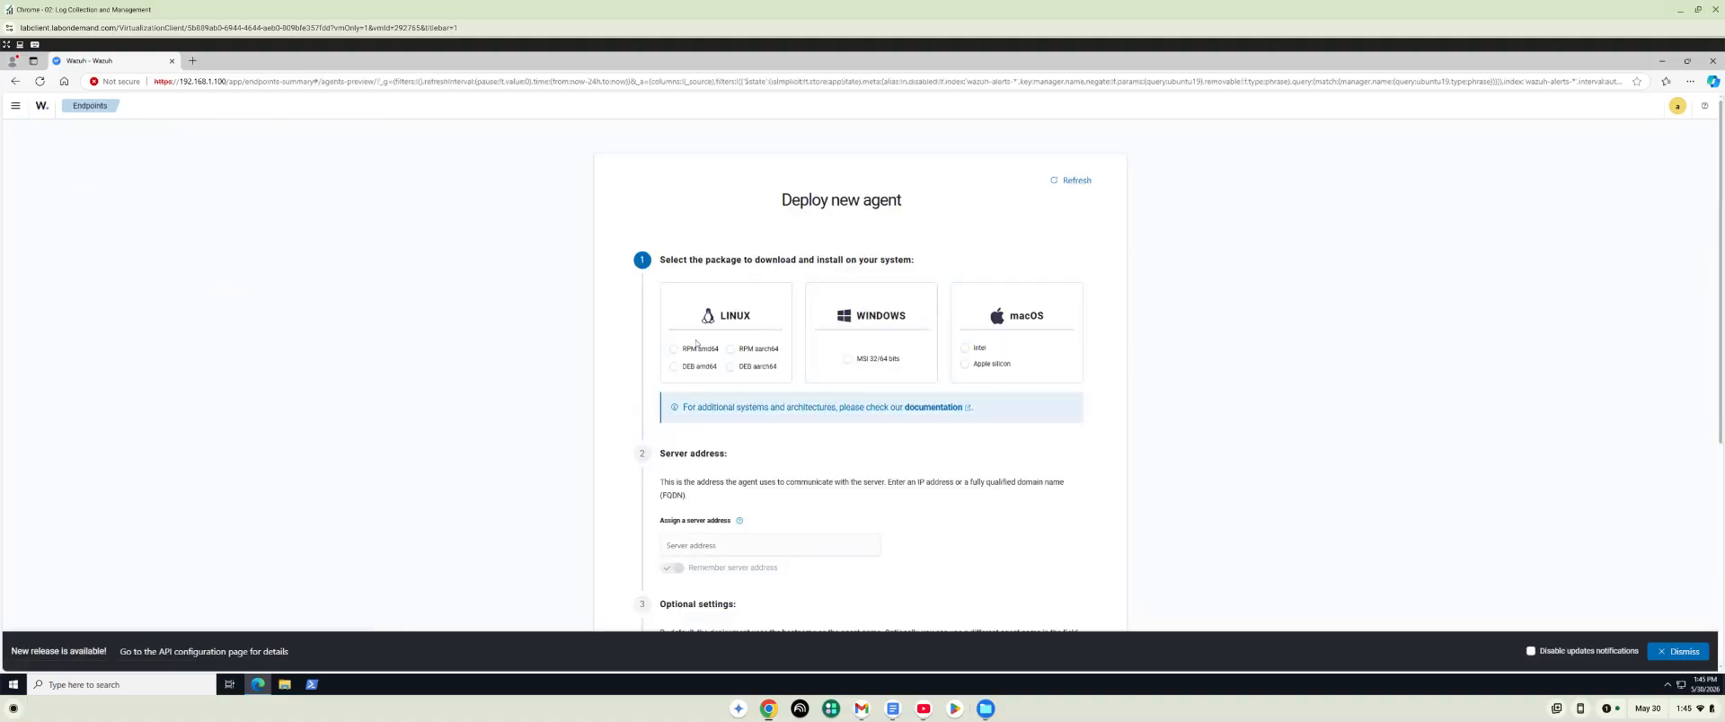
click(849, 361)
scroll(808, 395, down, 3)
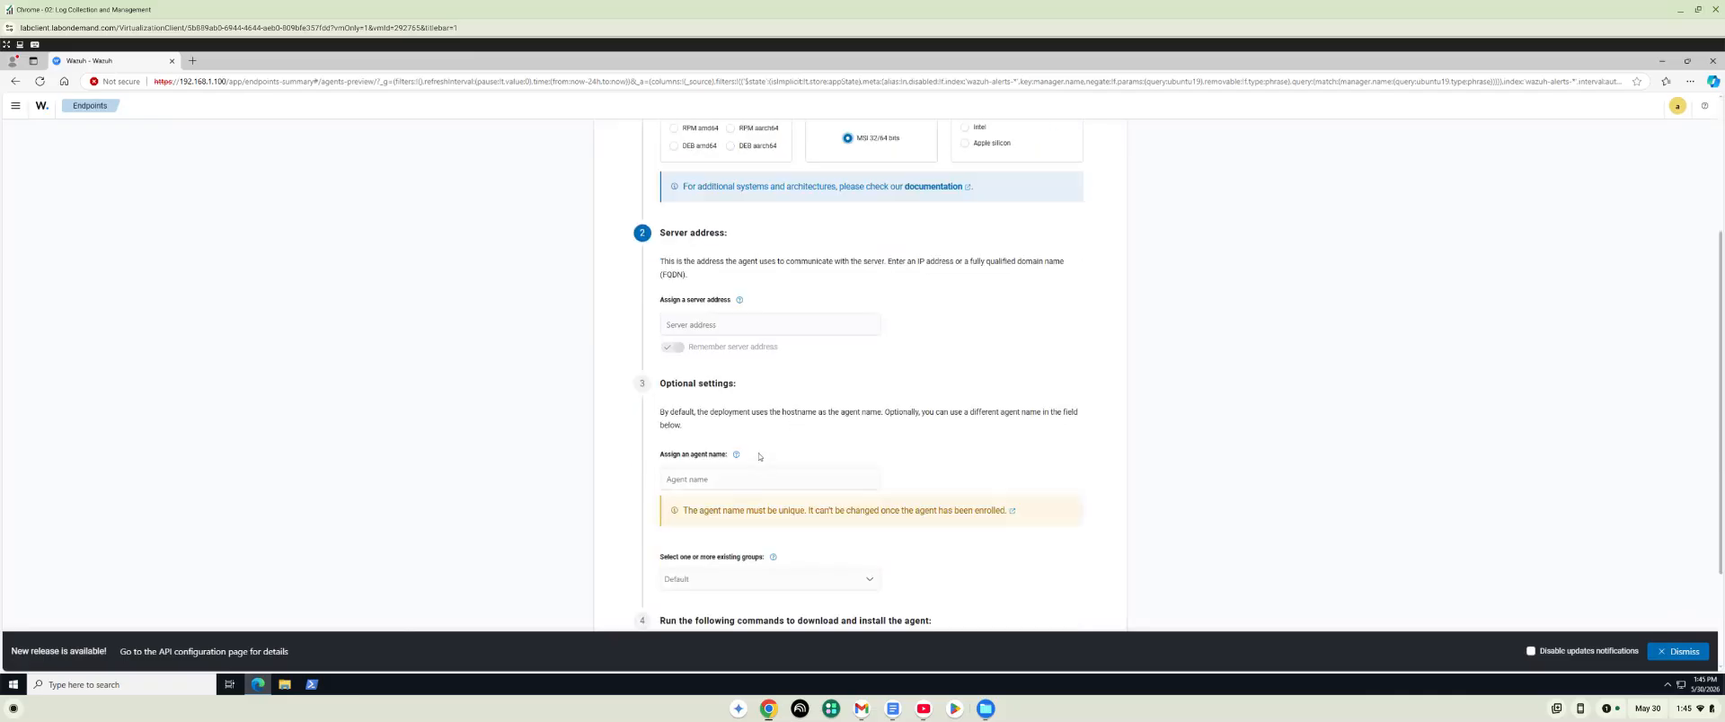
click(739, 320)
text(19)
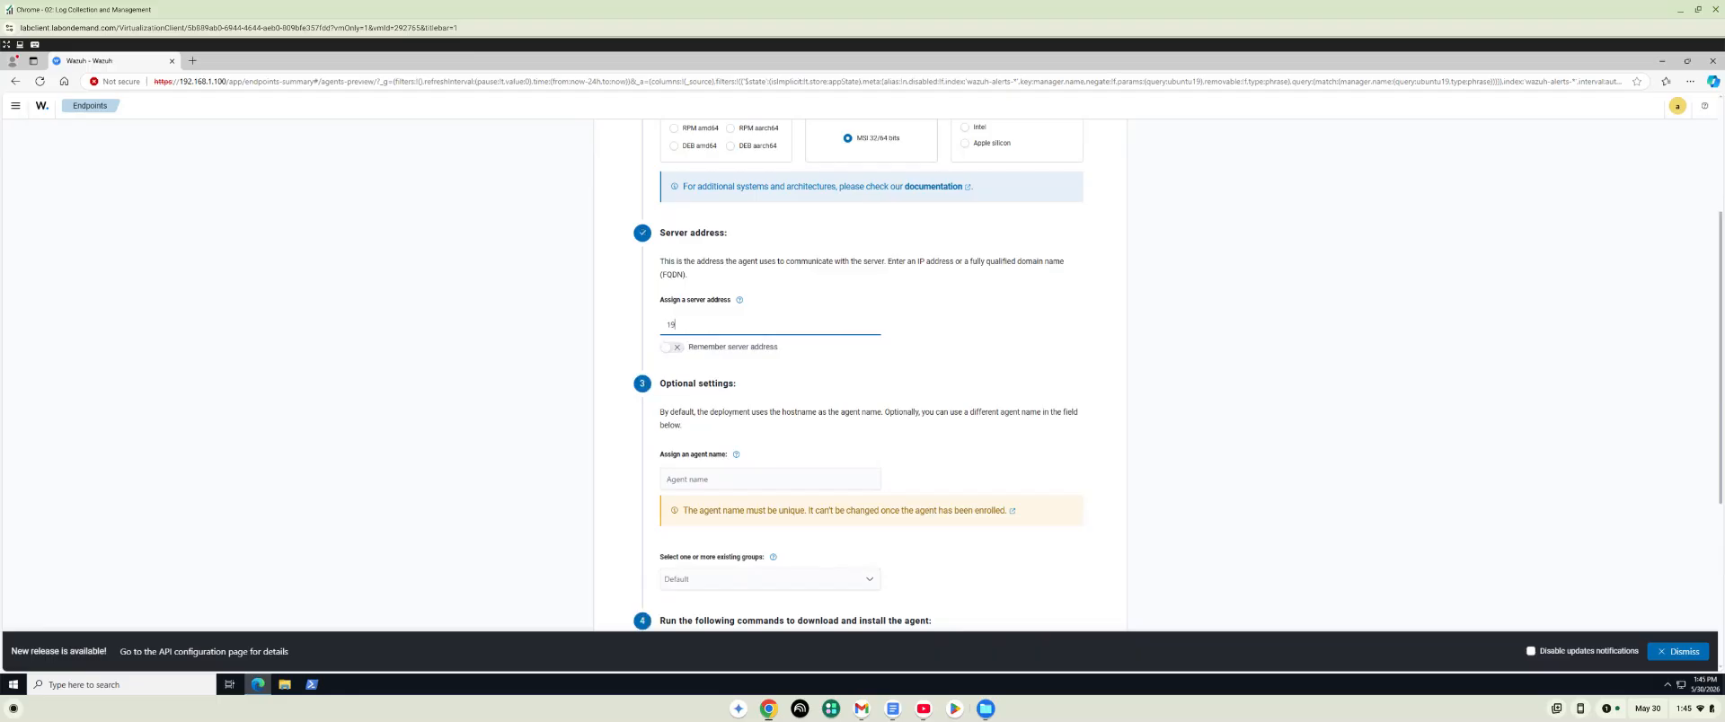
text(2.168.)
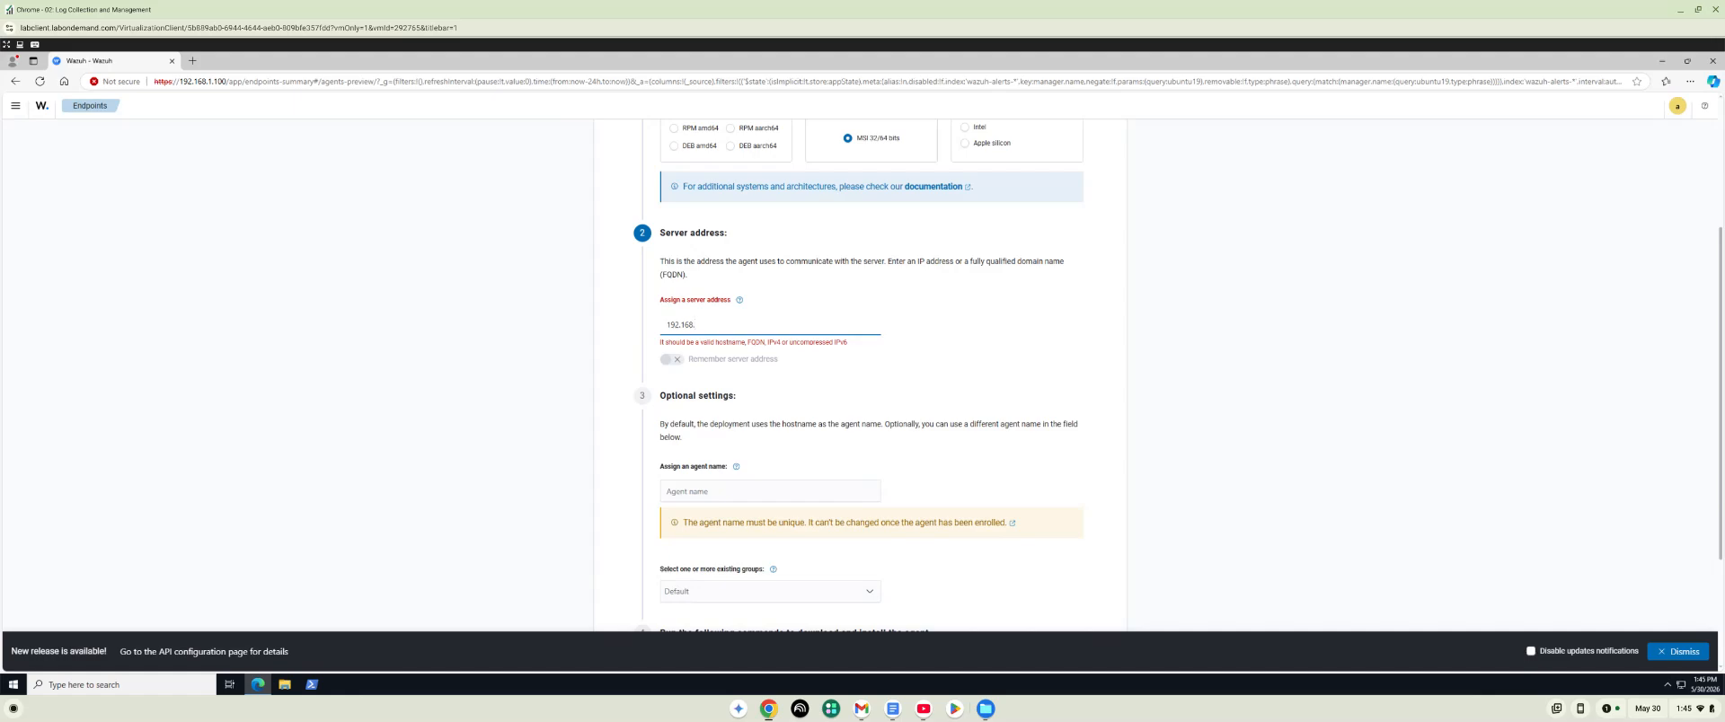
text(.1.100)
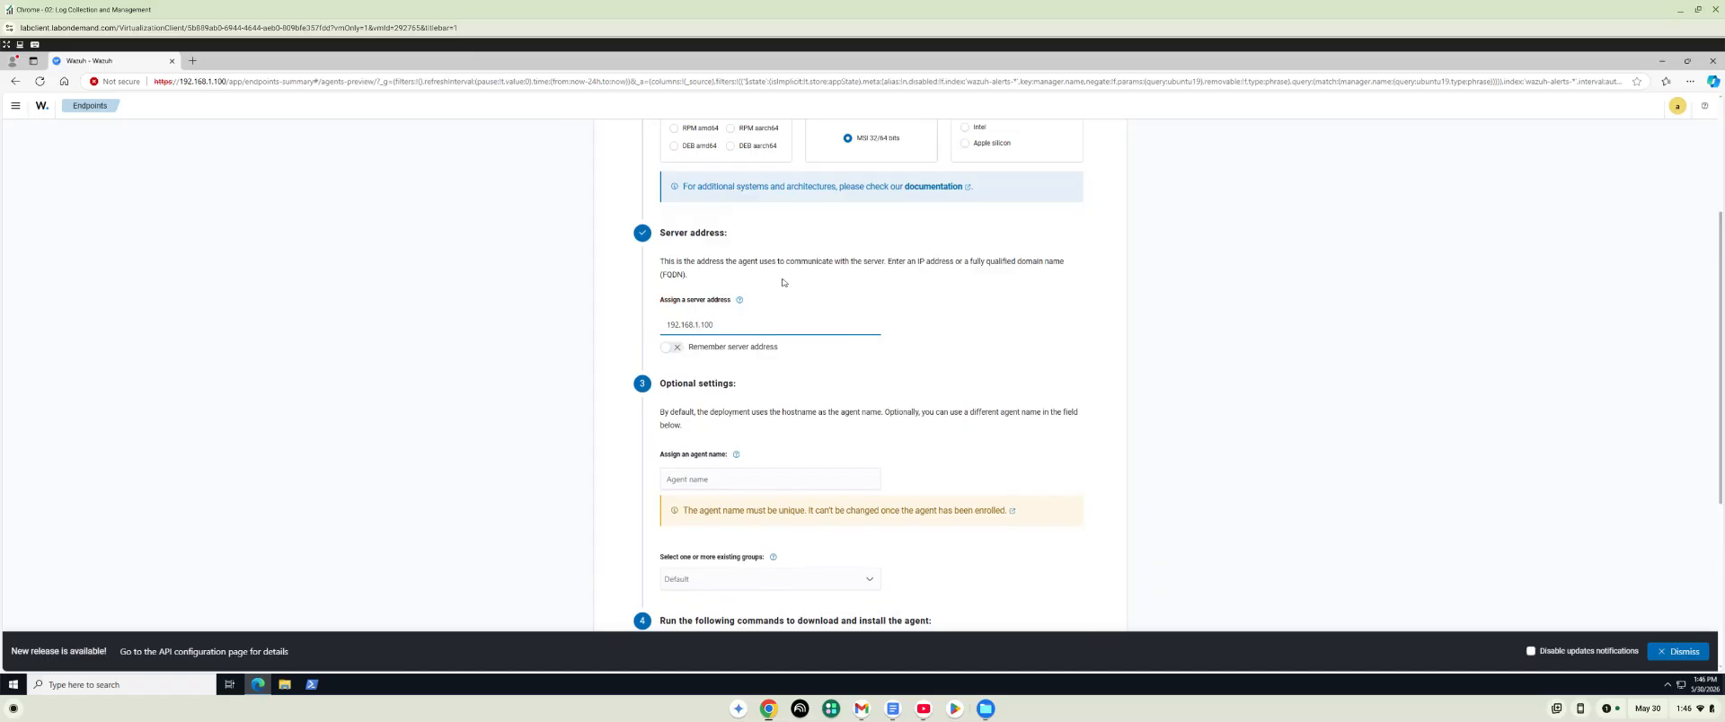
Copy the command that downloads and installs the agent, and review the instructions for starting it.
scroll(783, 282, down, 3)
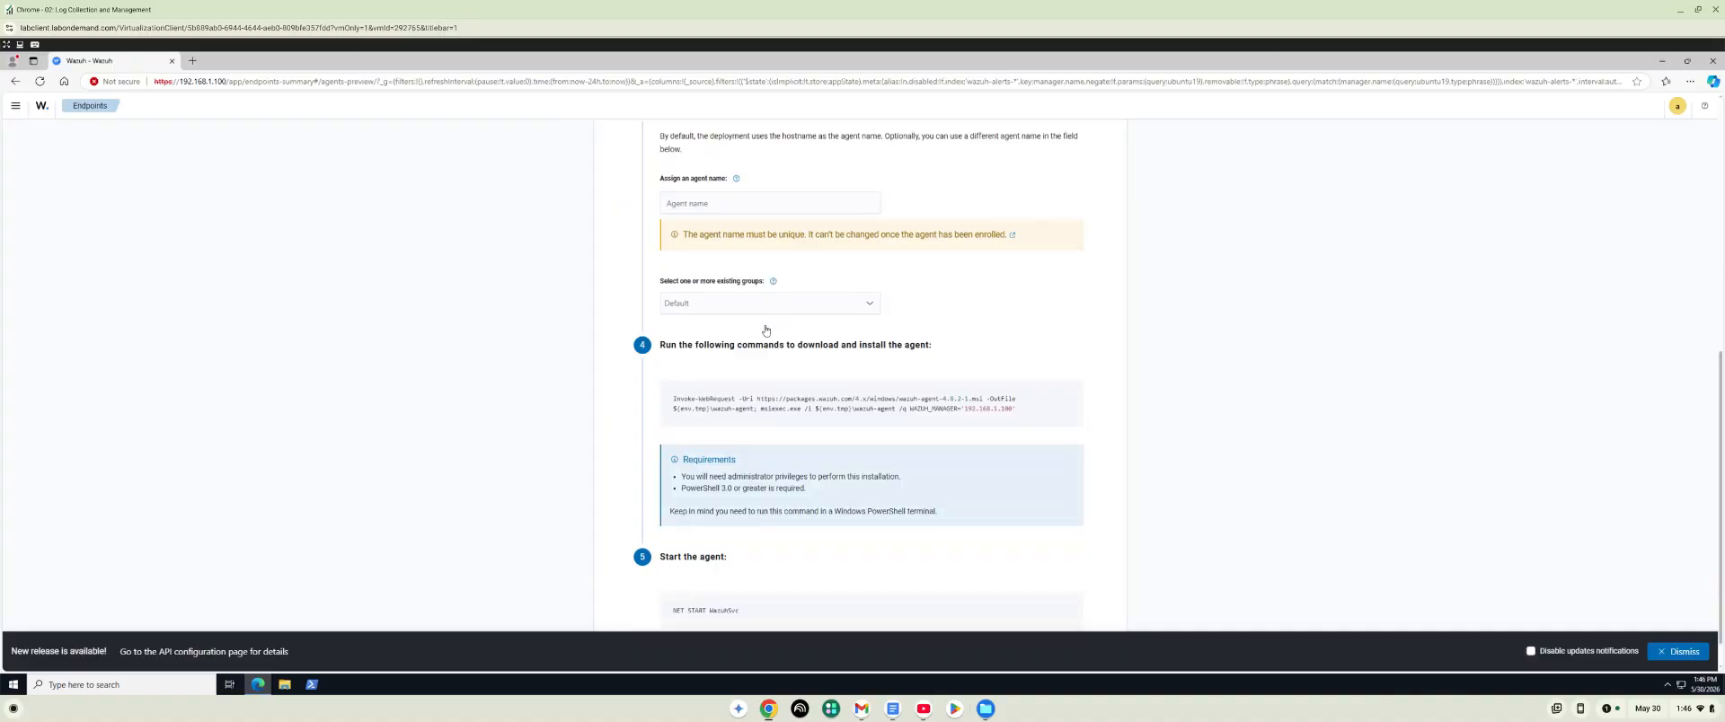
mouse_move(1018, 416)
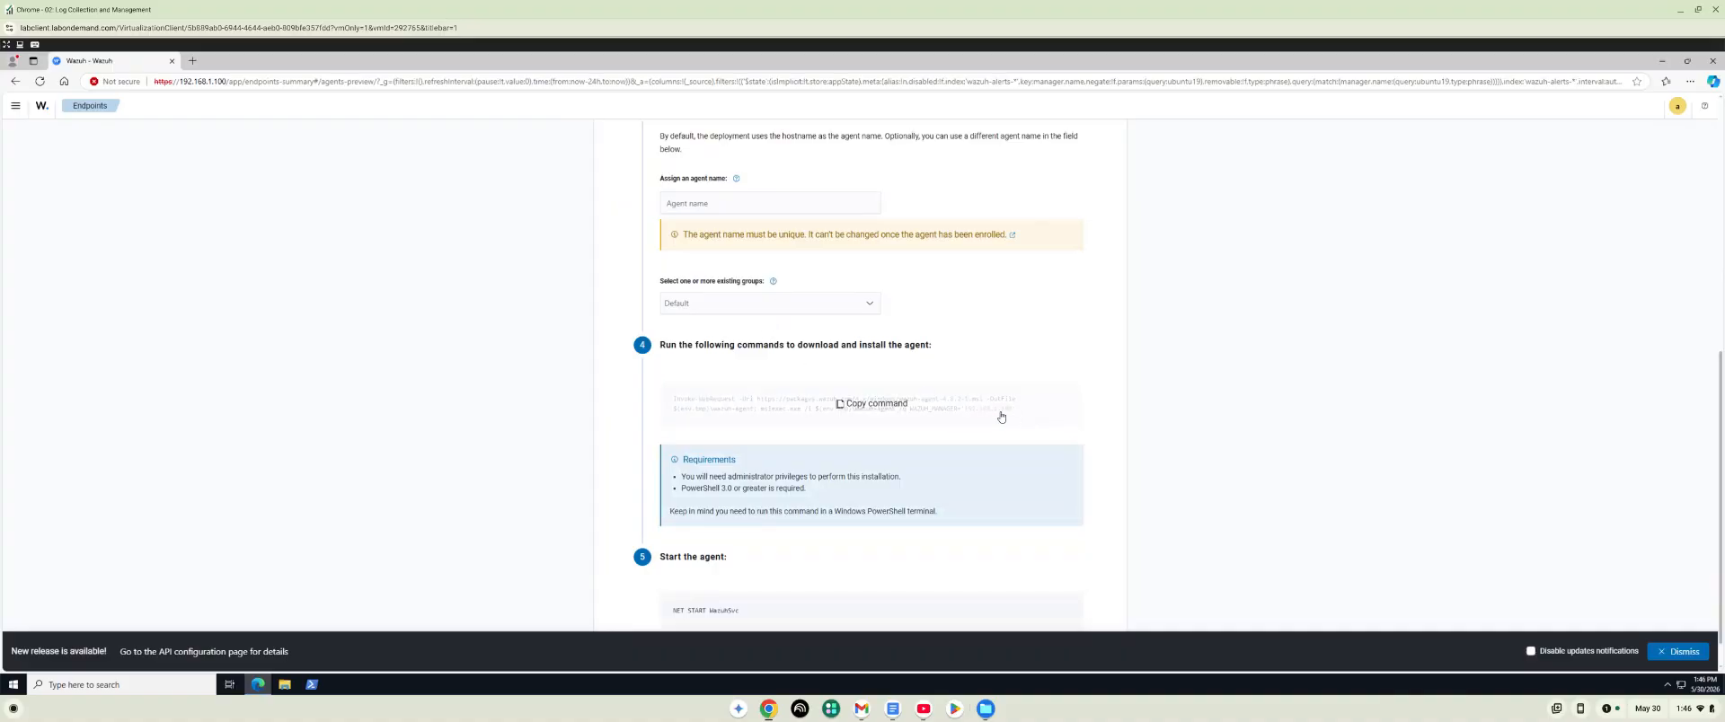
click(841, 405)
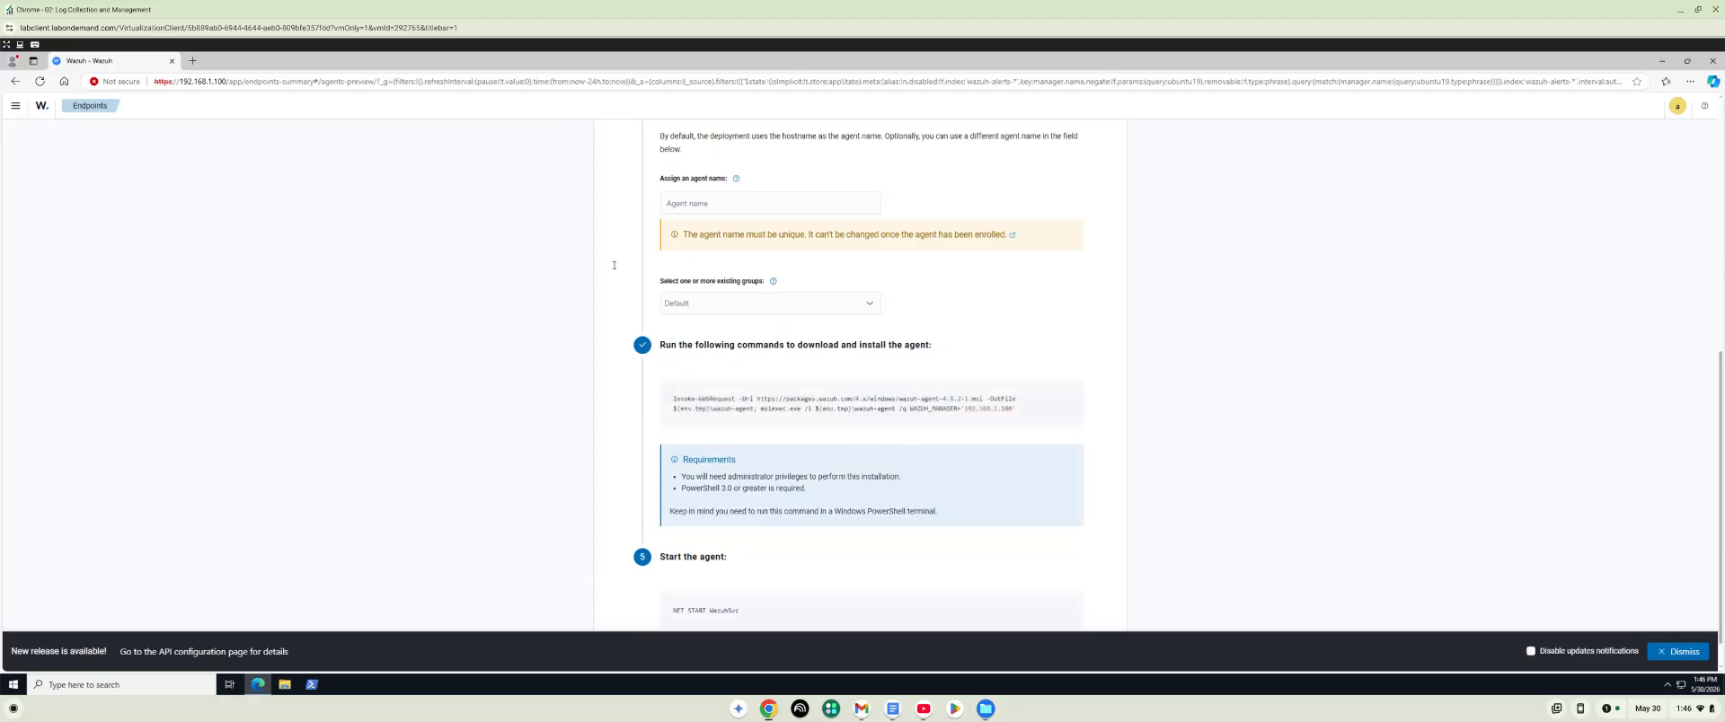
scroll(352, 292, down, 1)
scroll(327, 279, up, 1)
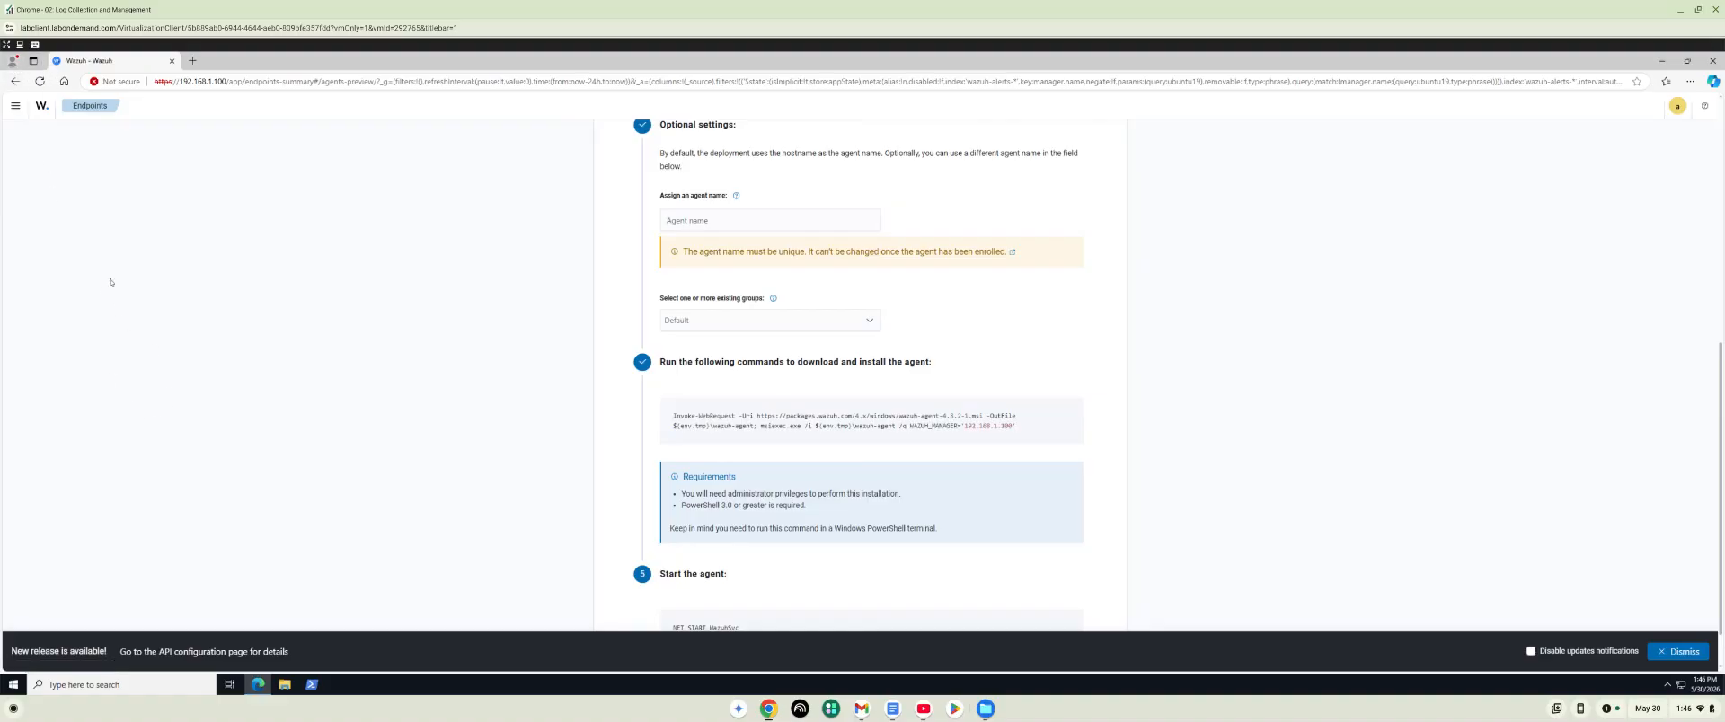
scroll(261, 521, up, 1)
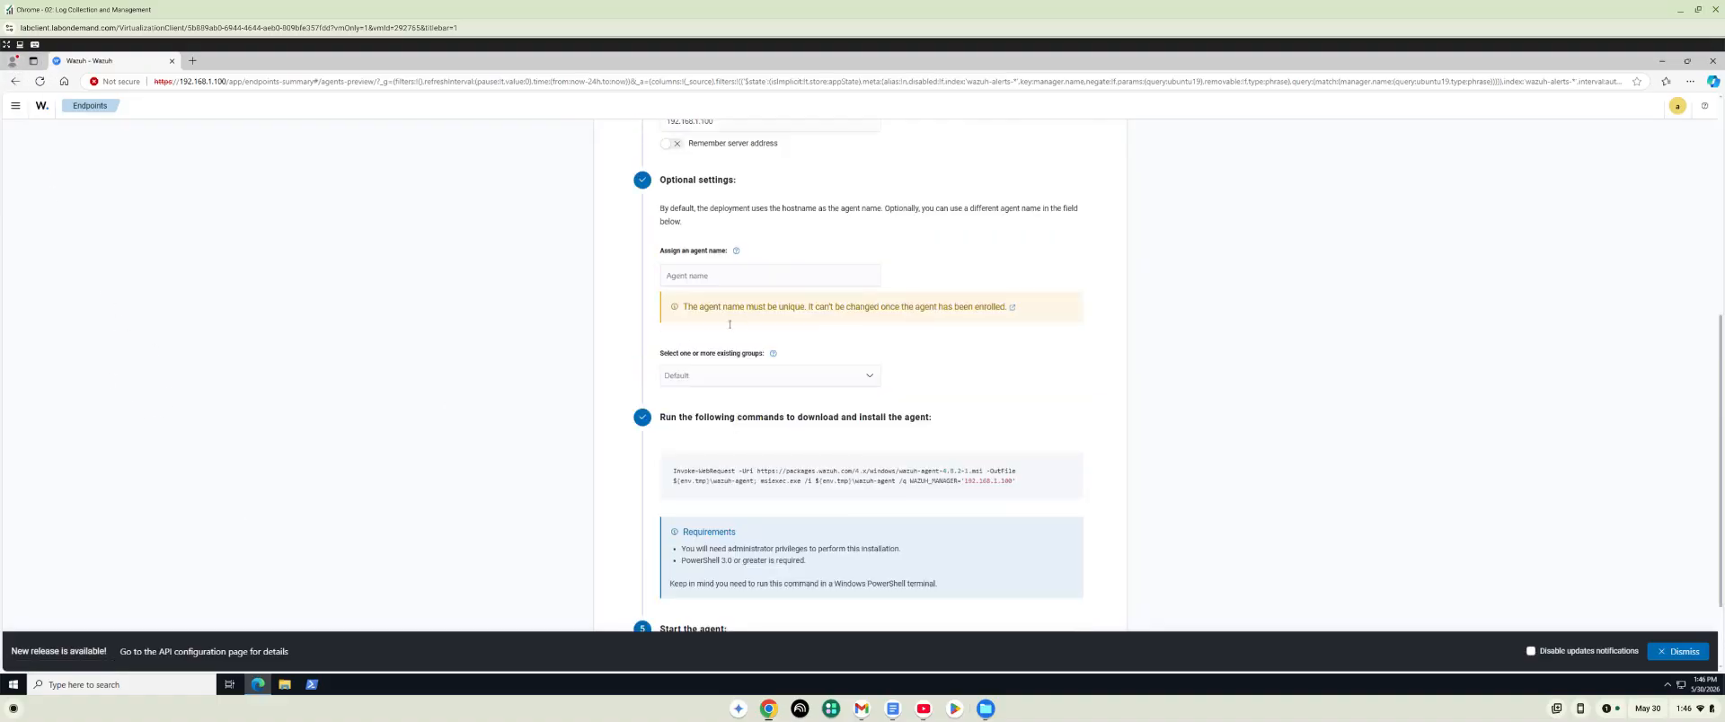
scroll(729, 324, down, 2)
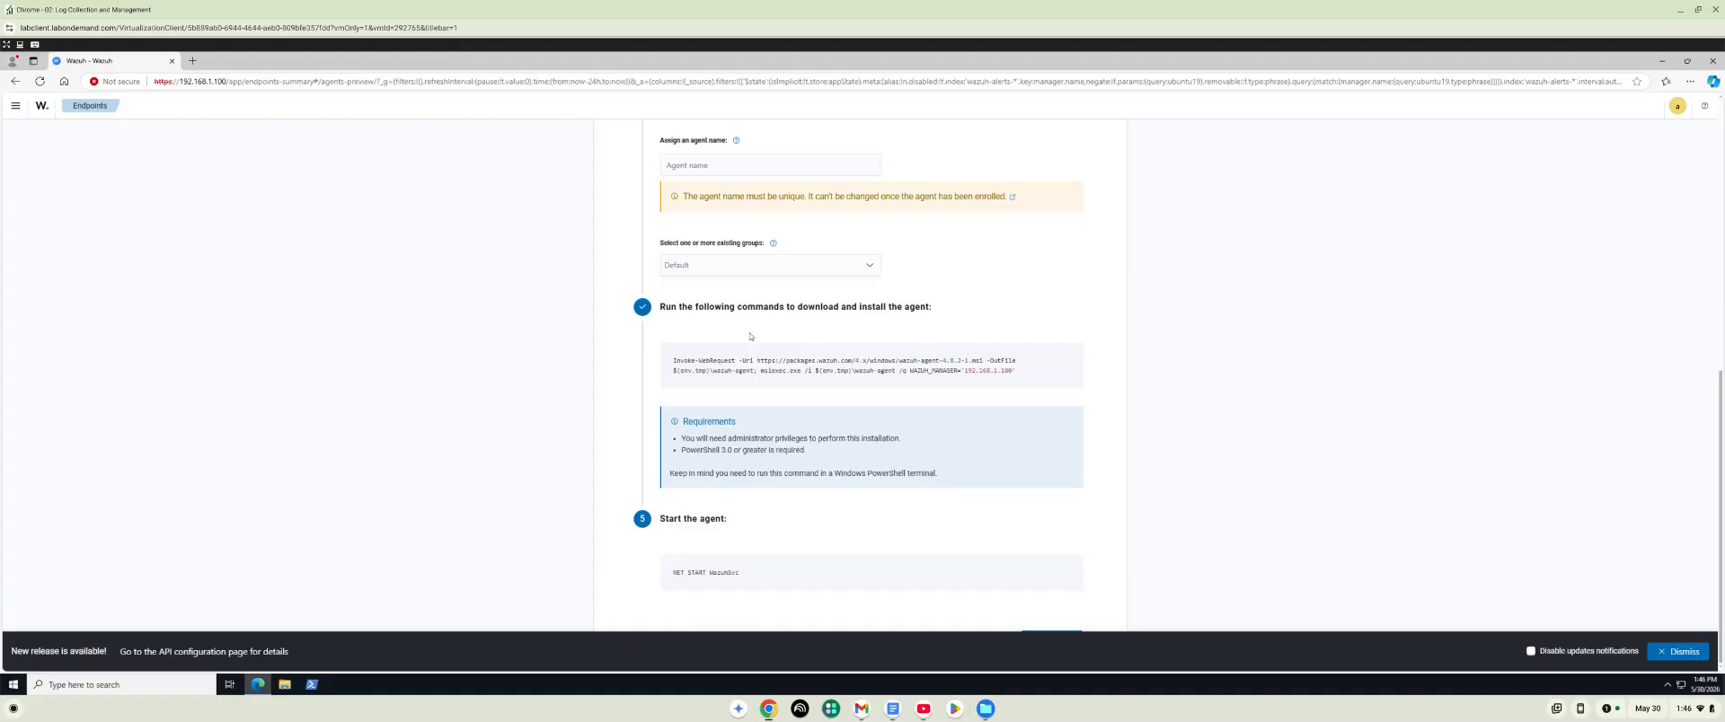
mouse_move(798, 548)
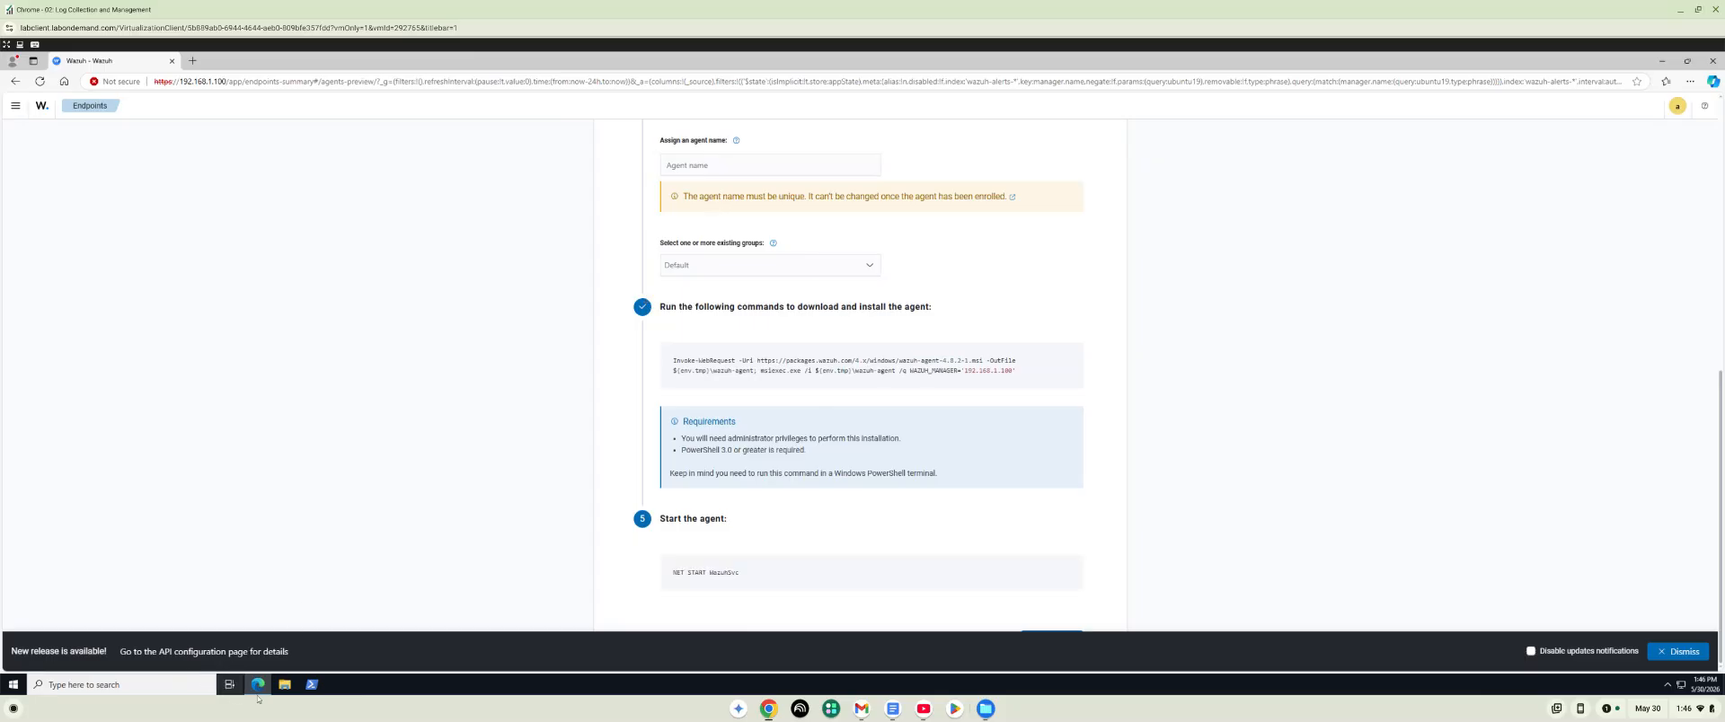
Launch Windows PowerShell as administrator and allow it to make changes to the device.
right_click(312, 686)
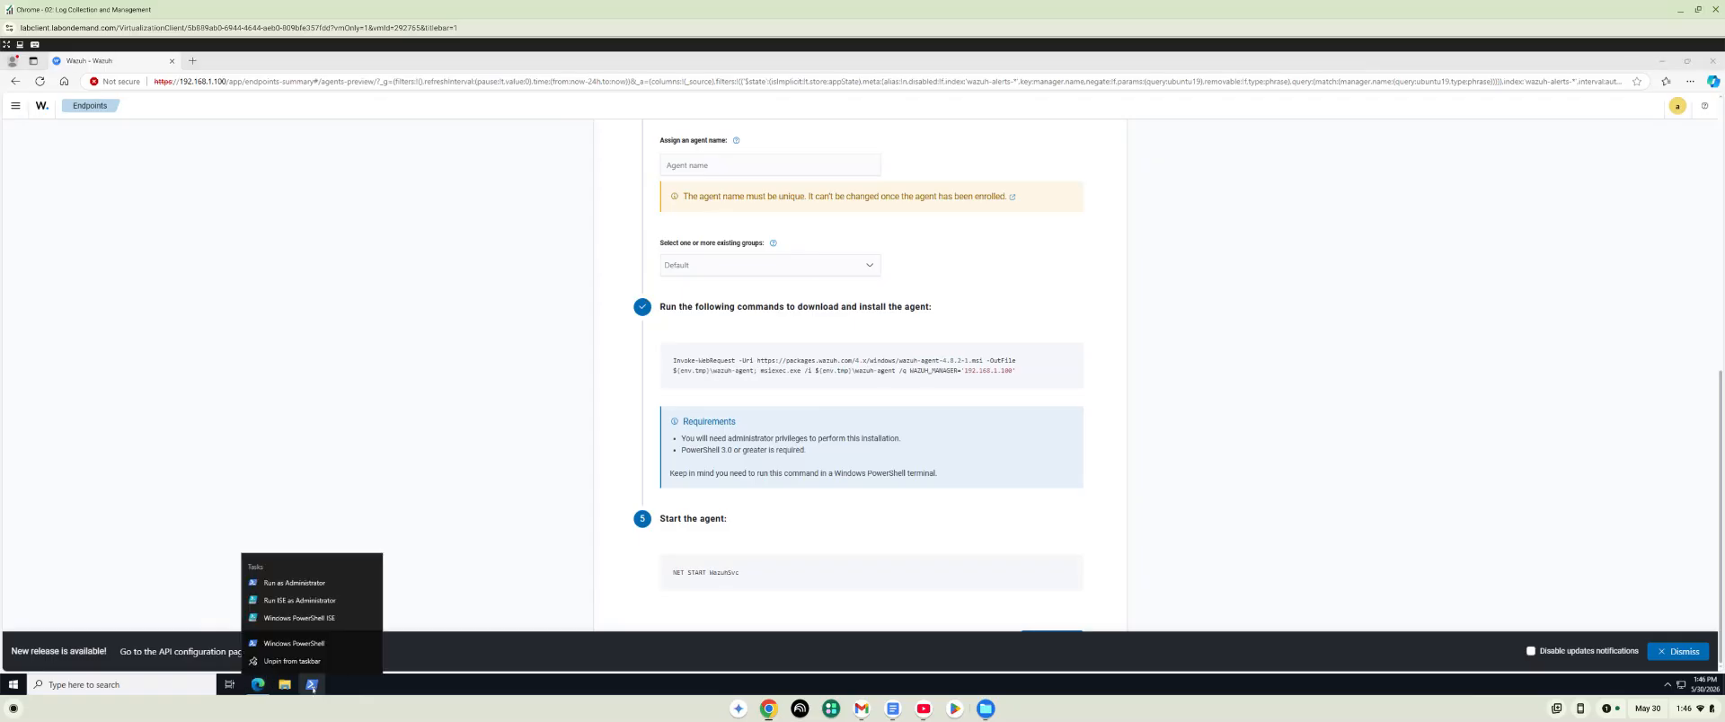
click(315, 584)
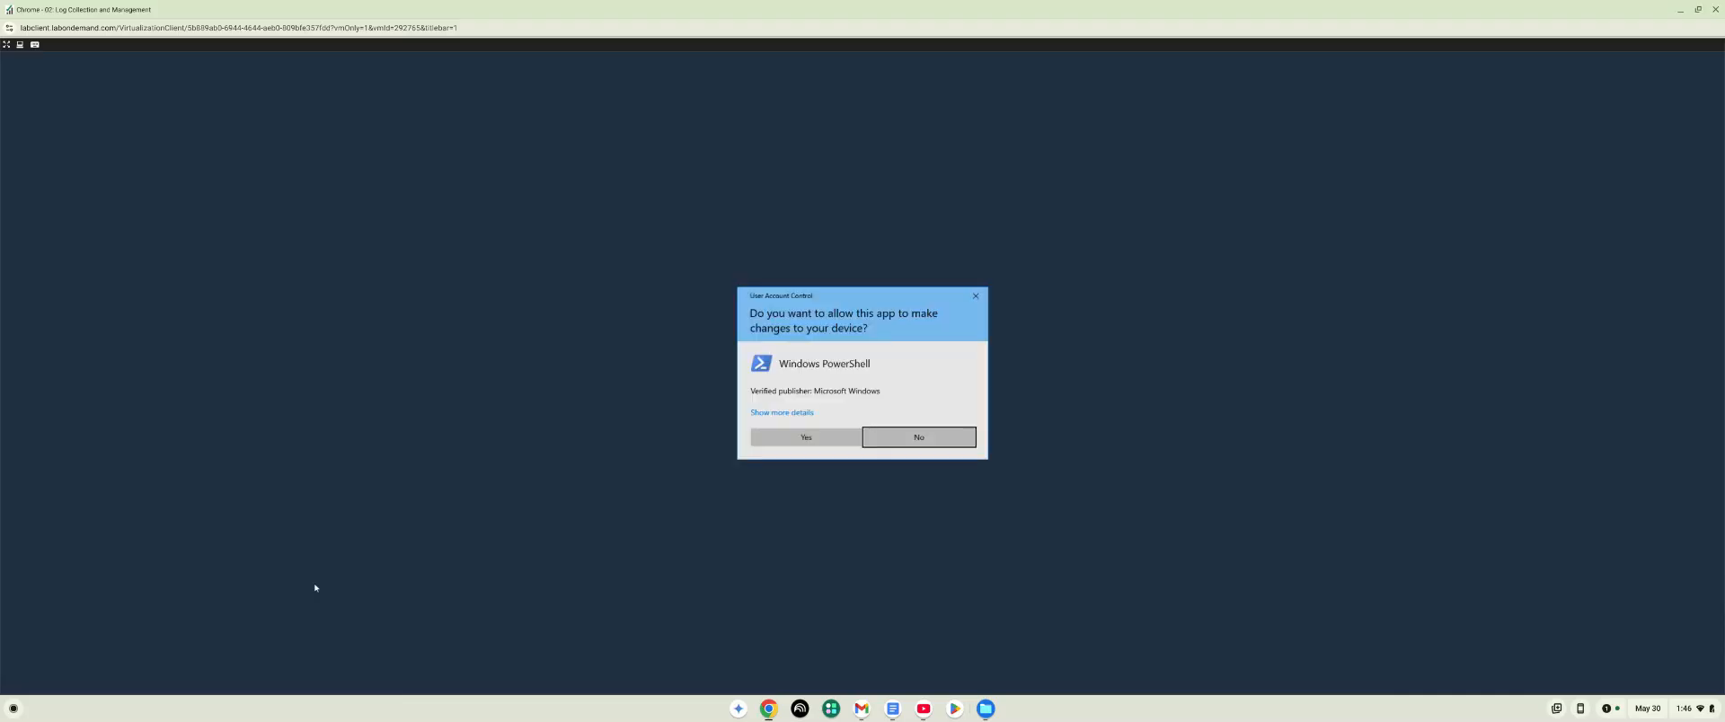
click(821, 442)
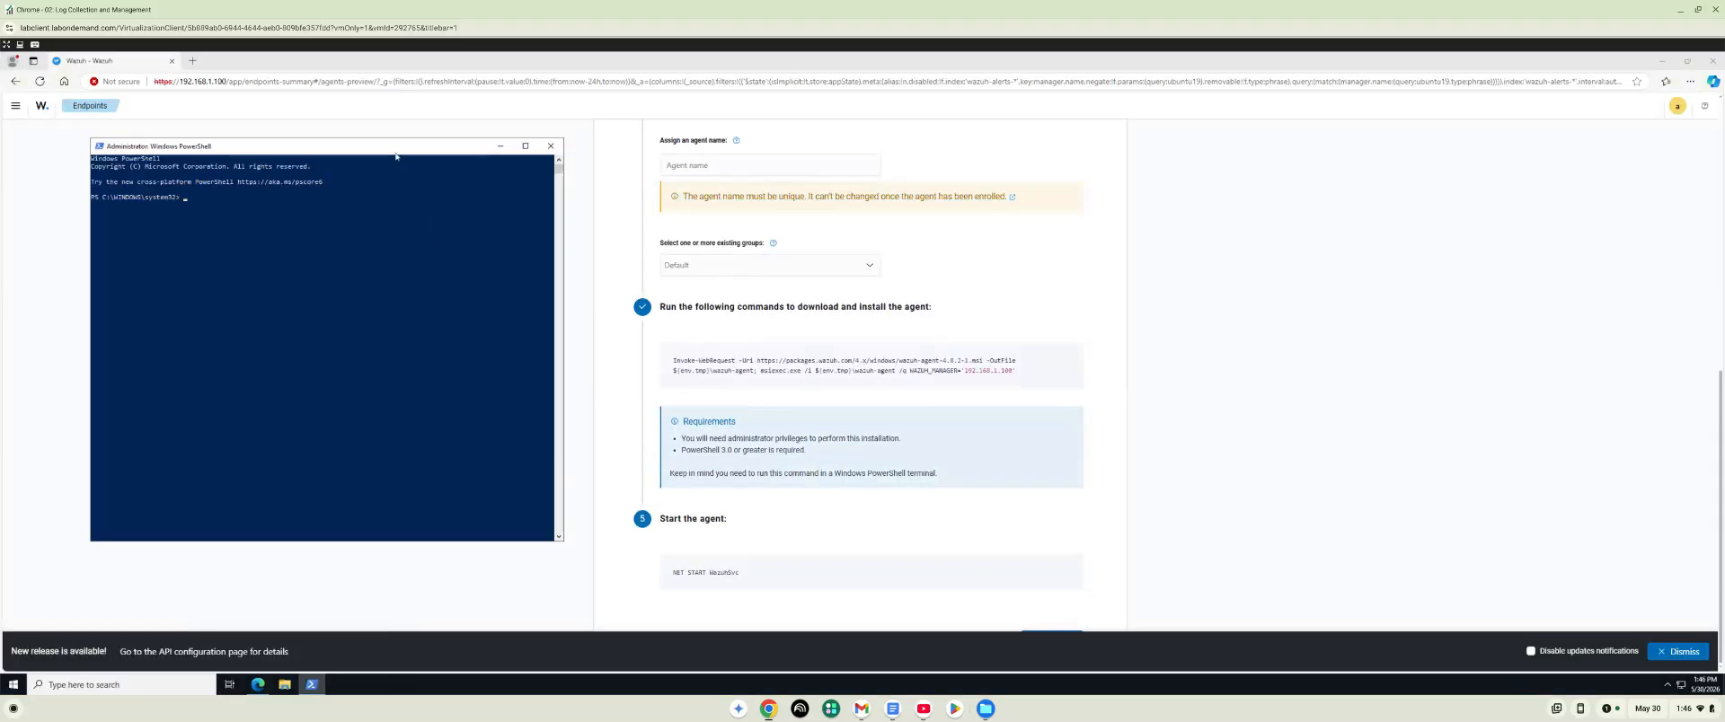
Increase the font size of the PowerShell window through its properties.
right_click(395, 151)
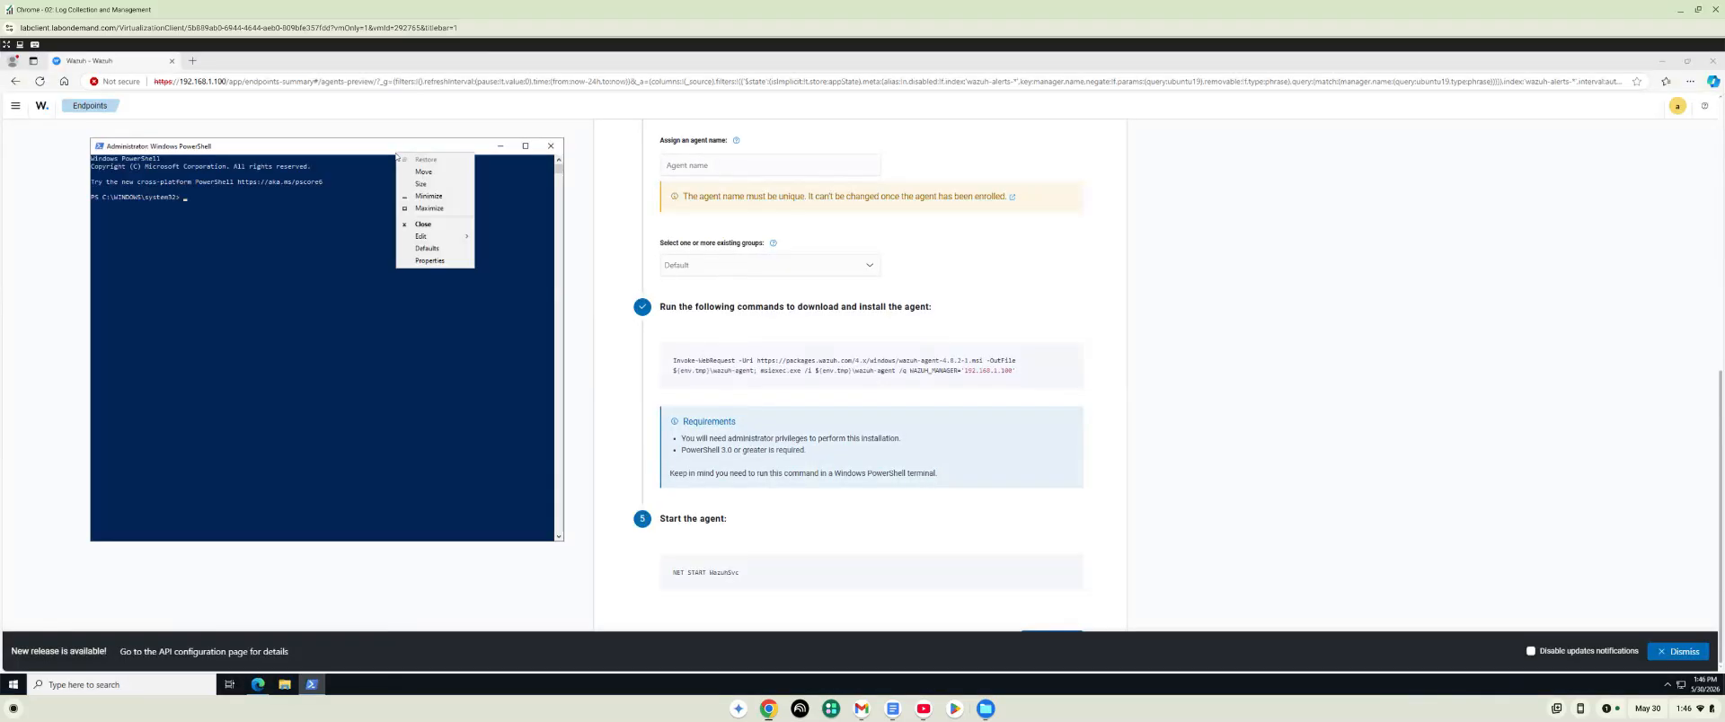
click(419, 260)
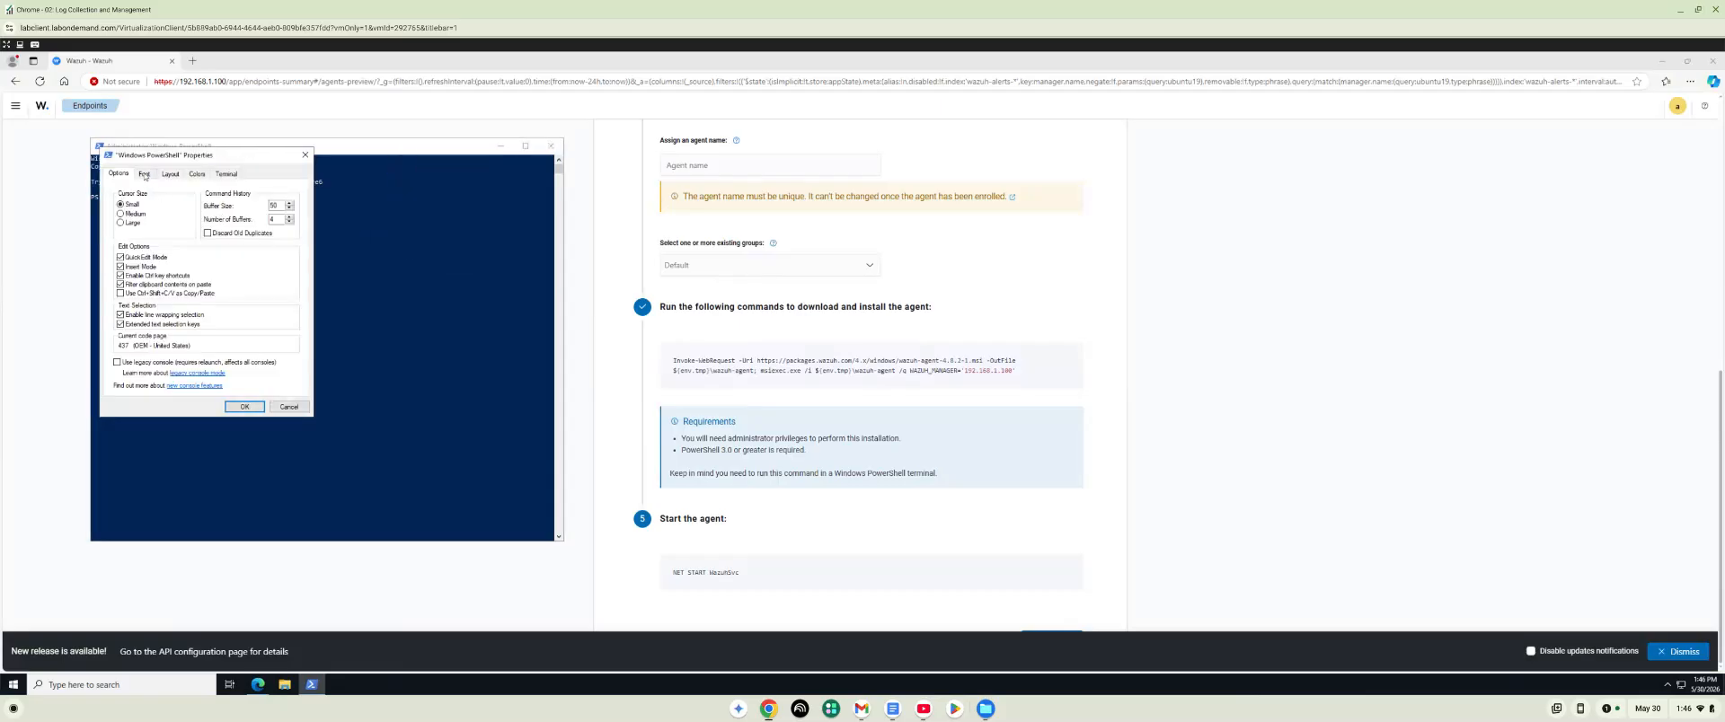
click(144, 175)
click(121, 233)
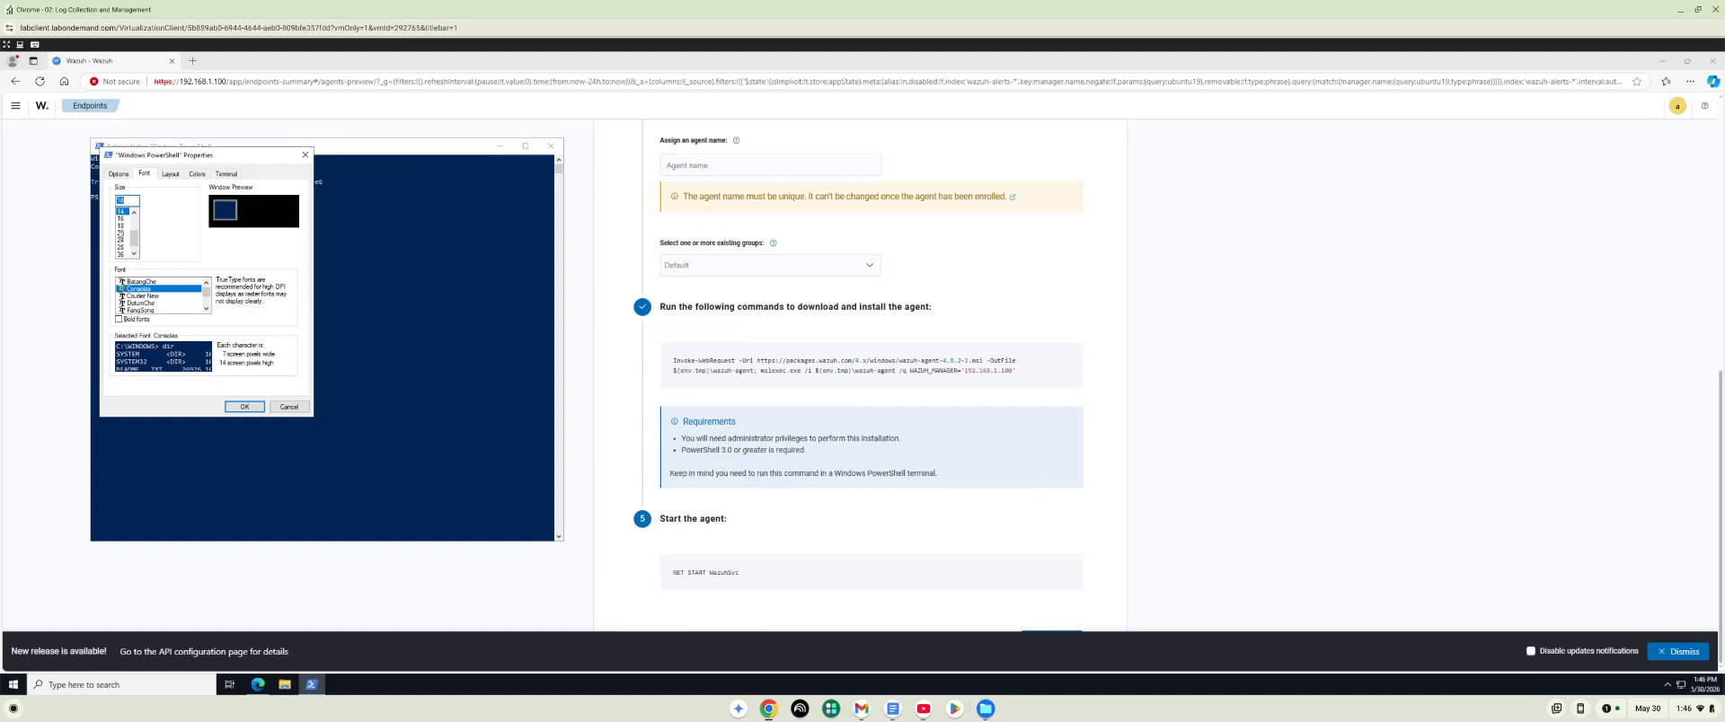
click(239, 407)
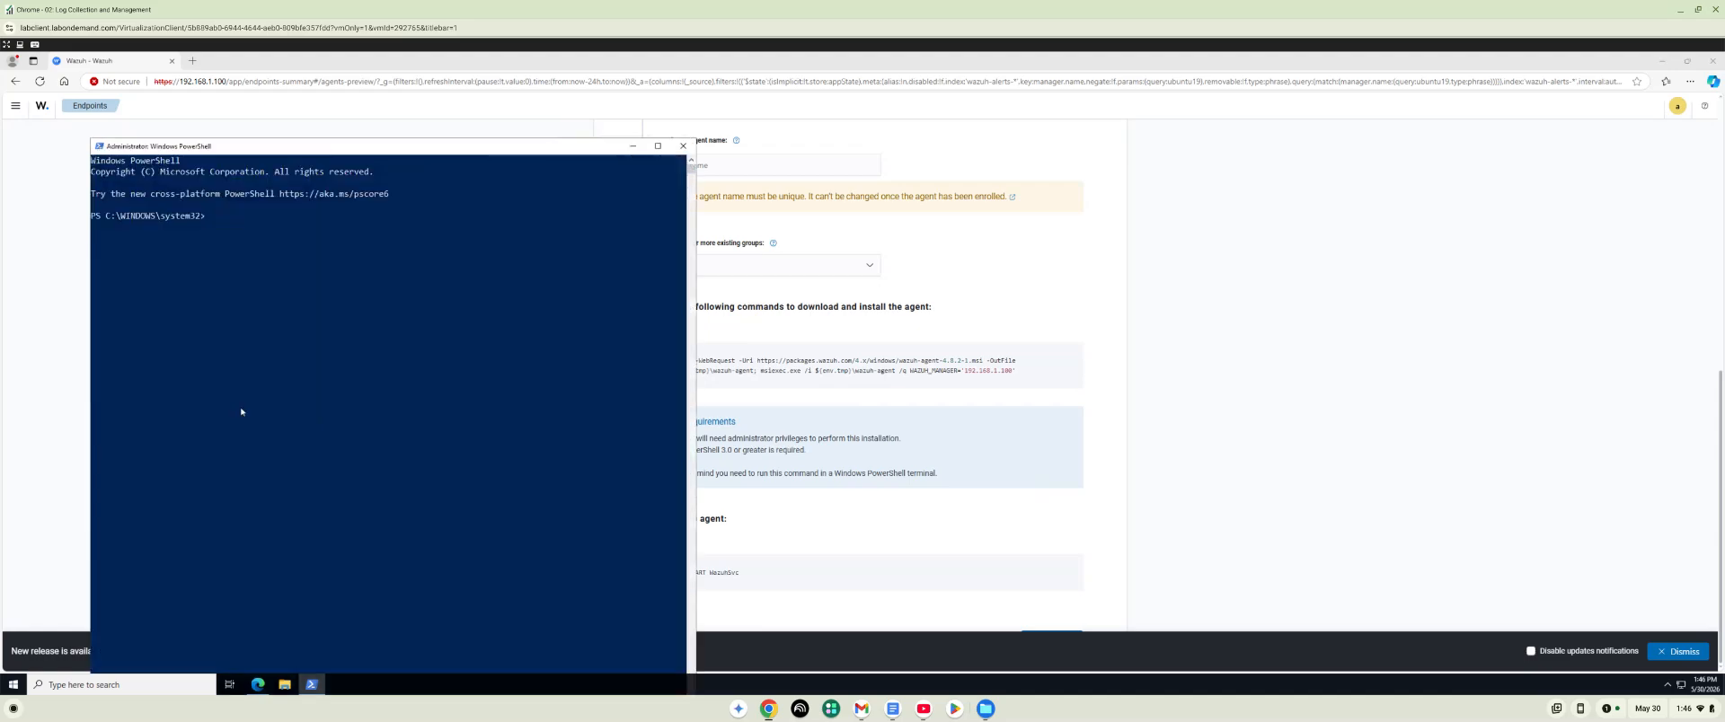
Enter the NET START WazuhSvc service command at the PowerShell prompt without running it.
click(213, 220)
text(N)
text(ET STAART WazuhSvc)
Return to the agent deployment page, dismiss the new release notification and review the deployment settings.
click(1110, 293)
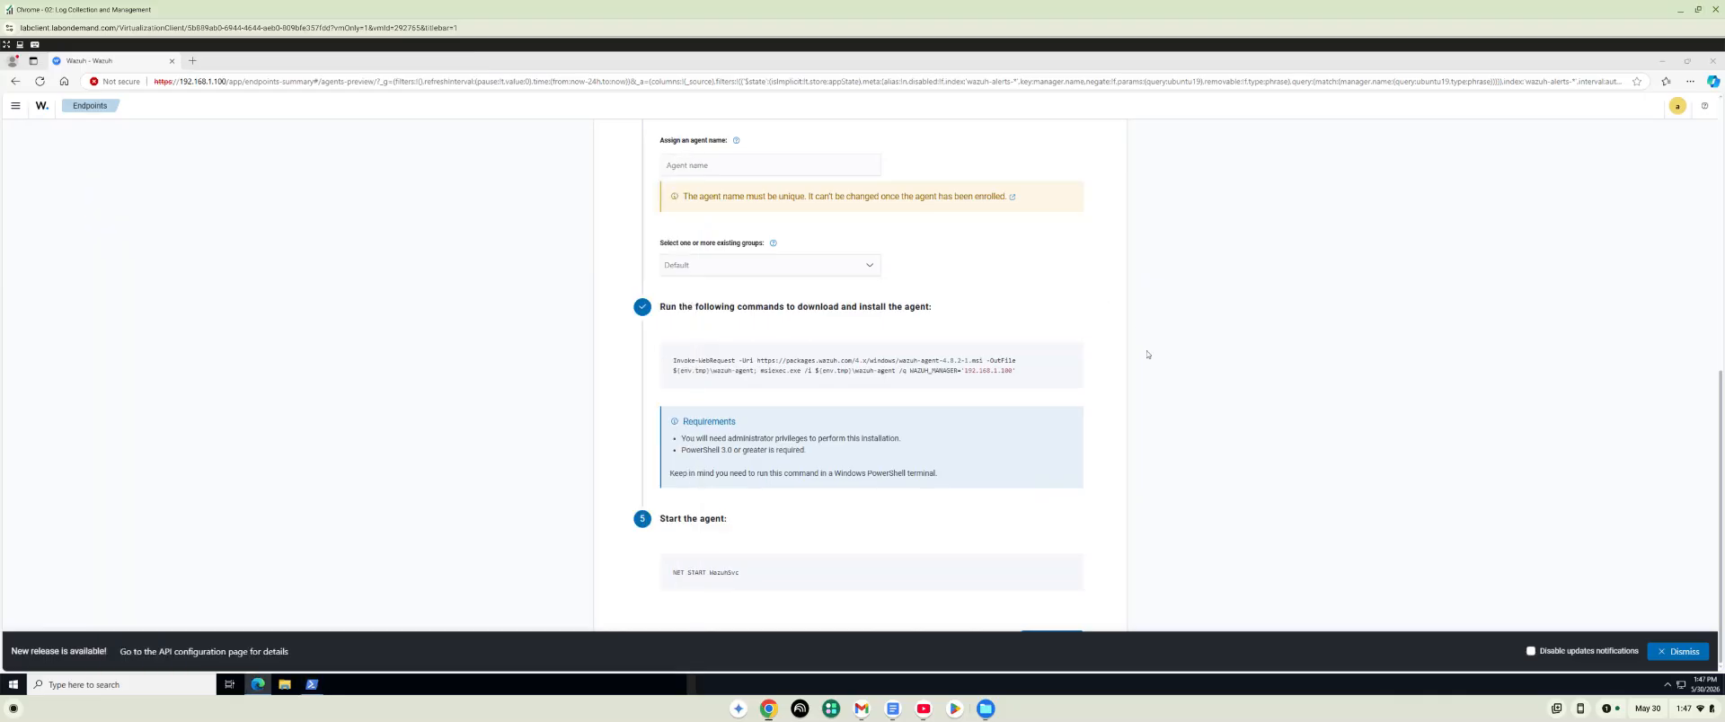
click(1683, 652)
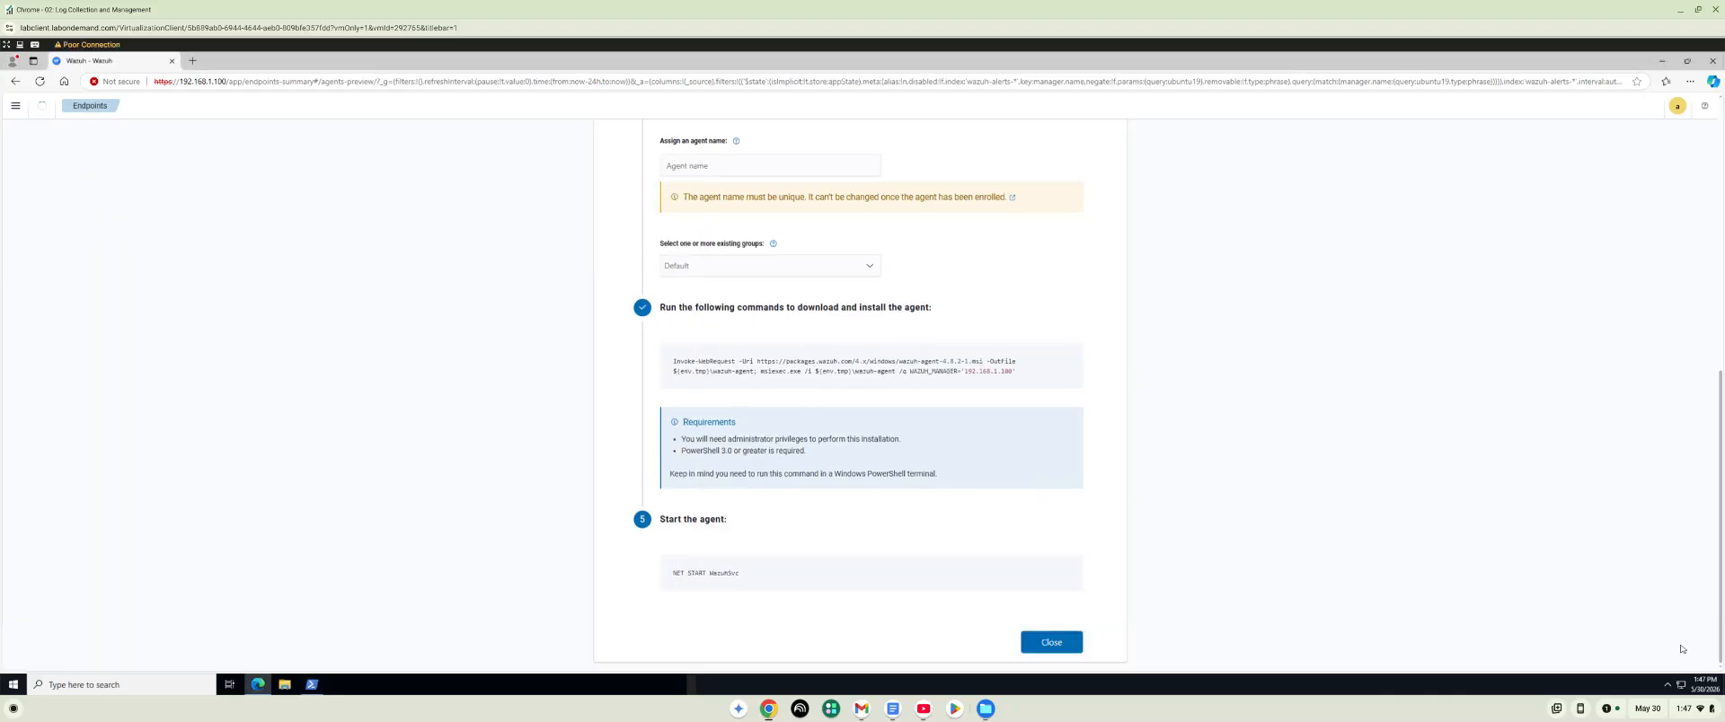
scroll(1168, 525, up, 1)
scroll(1005, 531, down, 1)
scroll(856, 495, up, 3)
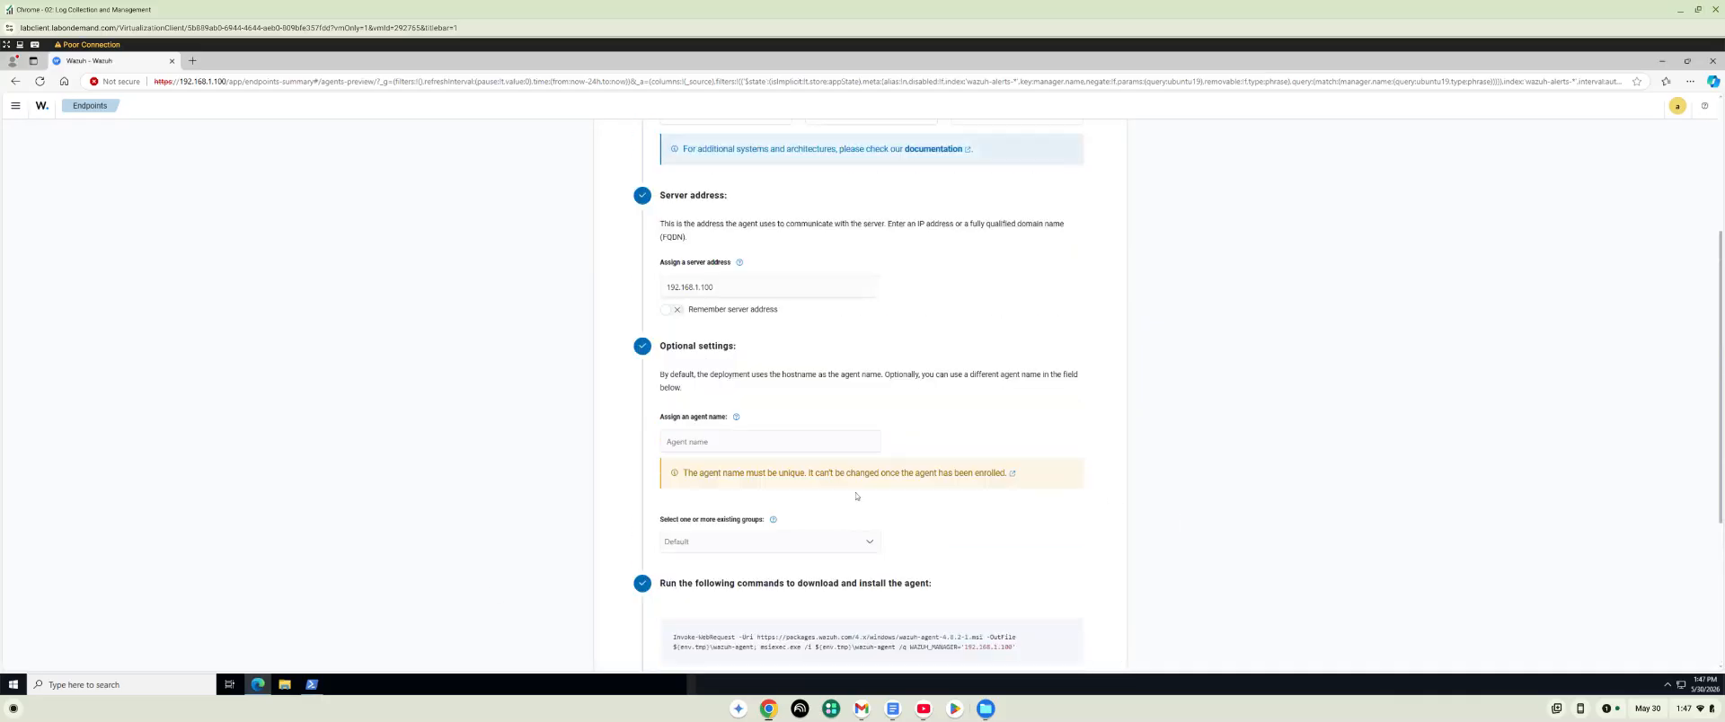
Switch to PowerShell, correct the misspelled START in the pending command and run NET START WazuhSvc.
click(309, 686)
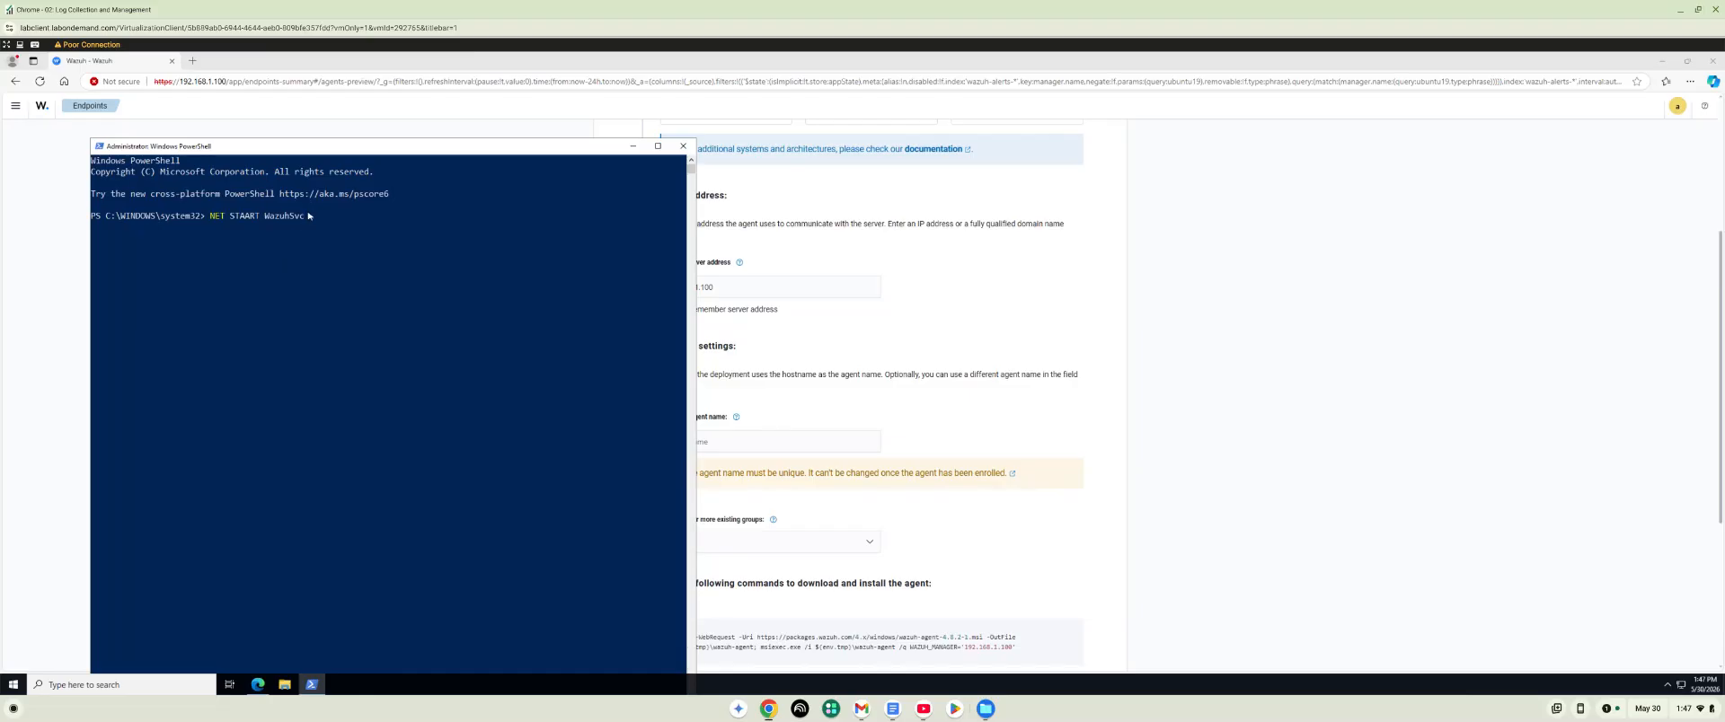
click(308, 215)
key(Left)
key(Left)
key(Left)
key(BackSpace)
key(Return)
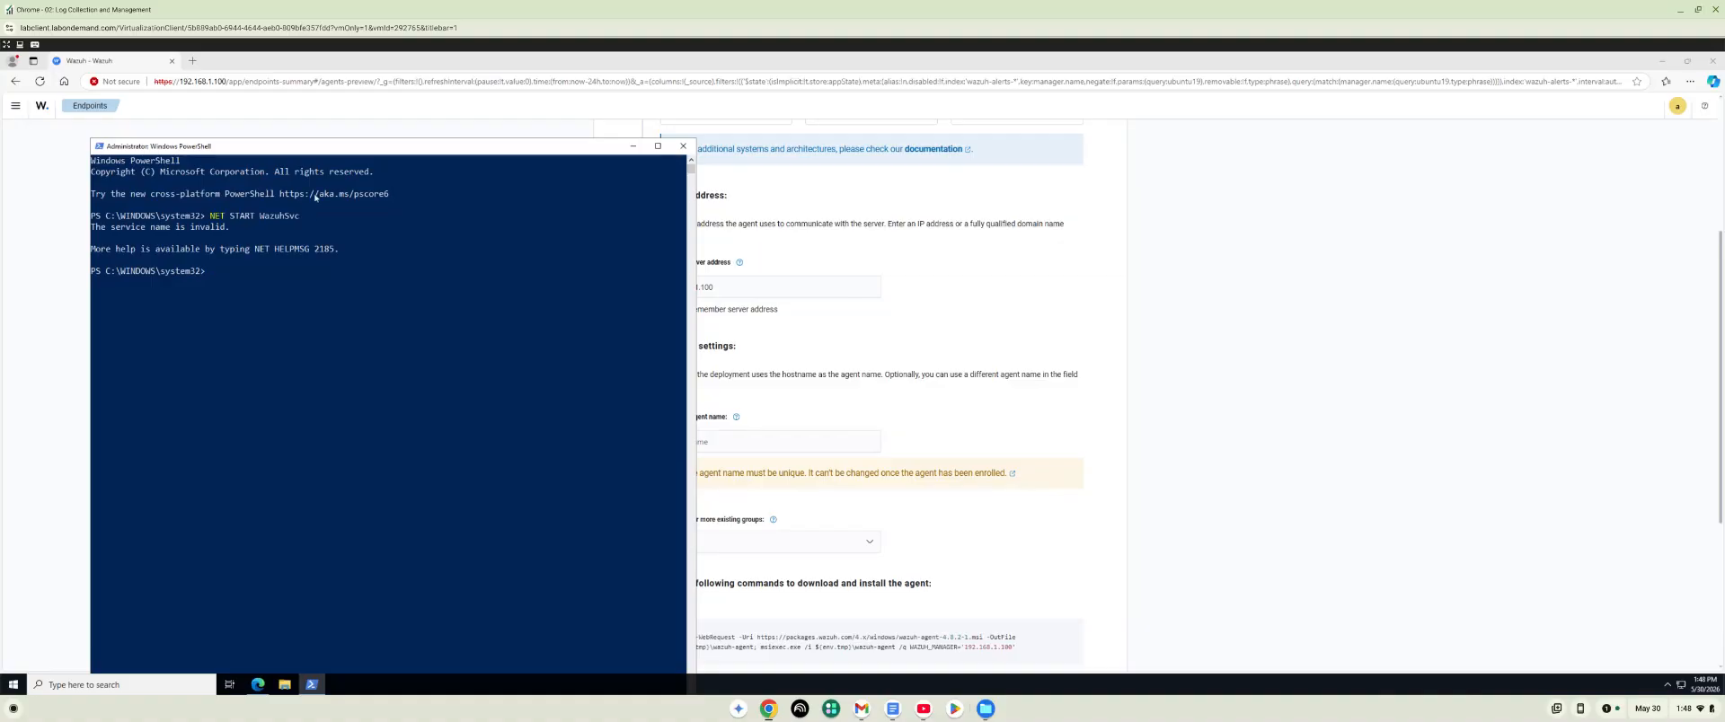
Assign the agent name Windows_PC in the optional deployment settings.
drag(365, 145, 277, 130)
scroll(754, 403, down, 3)
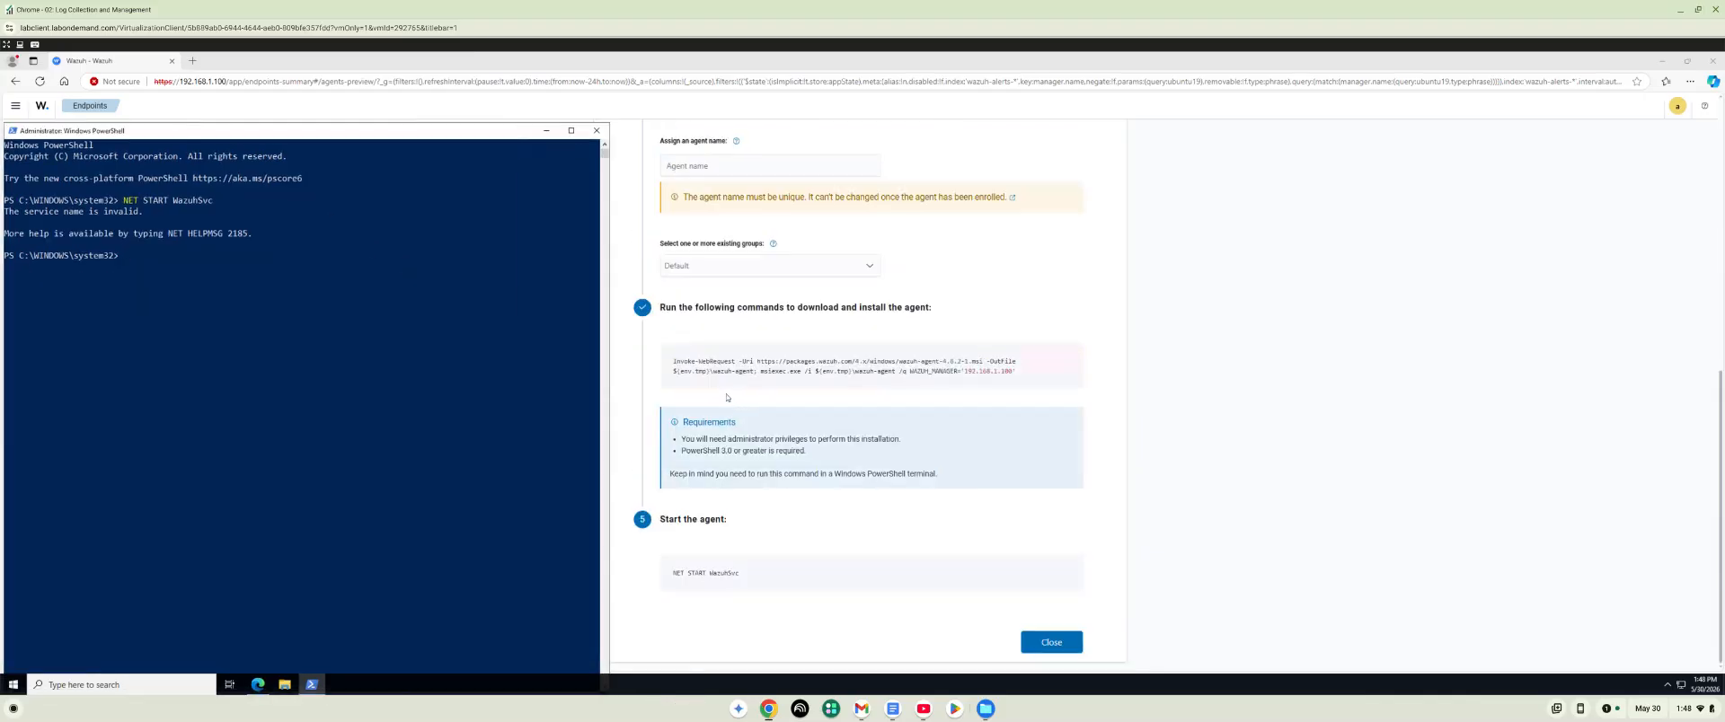
mouse_move(703, 386)
click(741, 164)
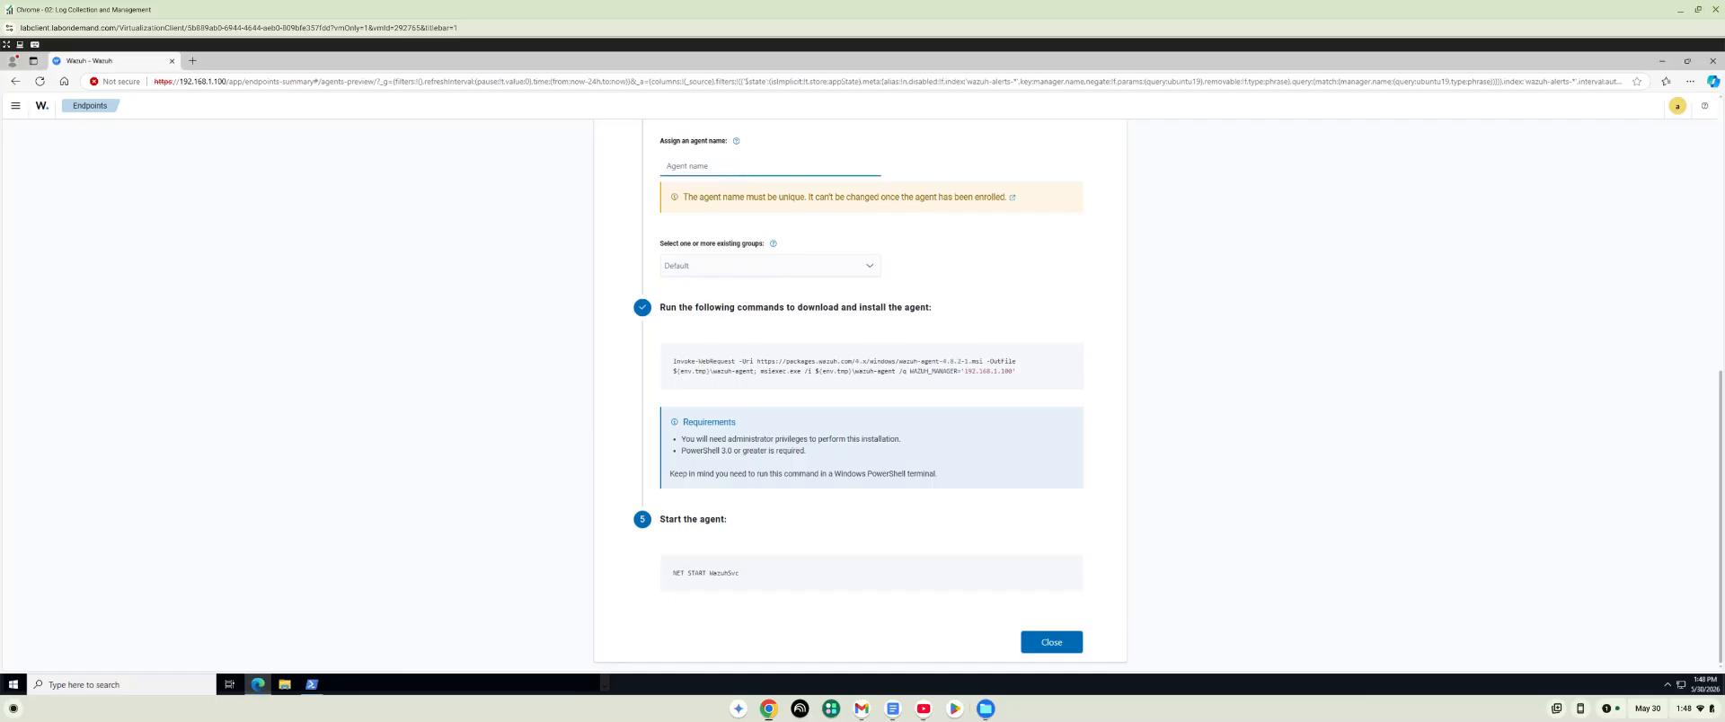
text(Win)
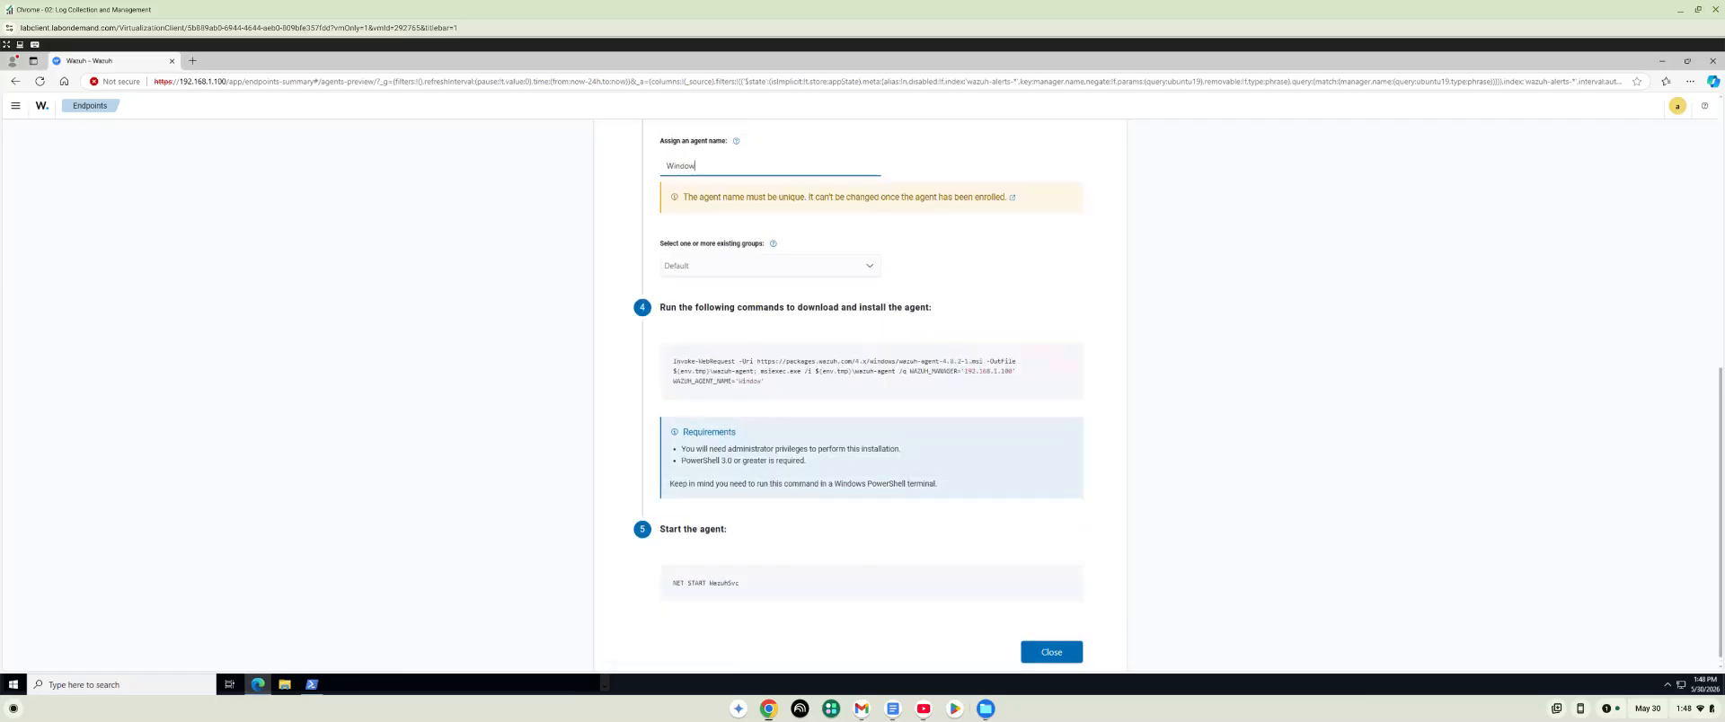
text(dows_PC)
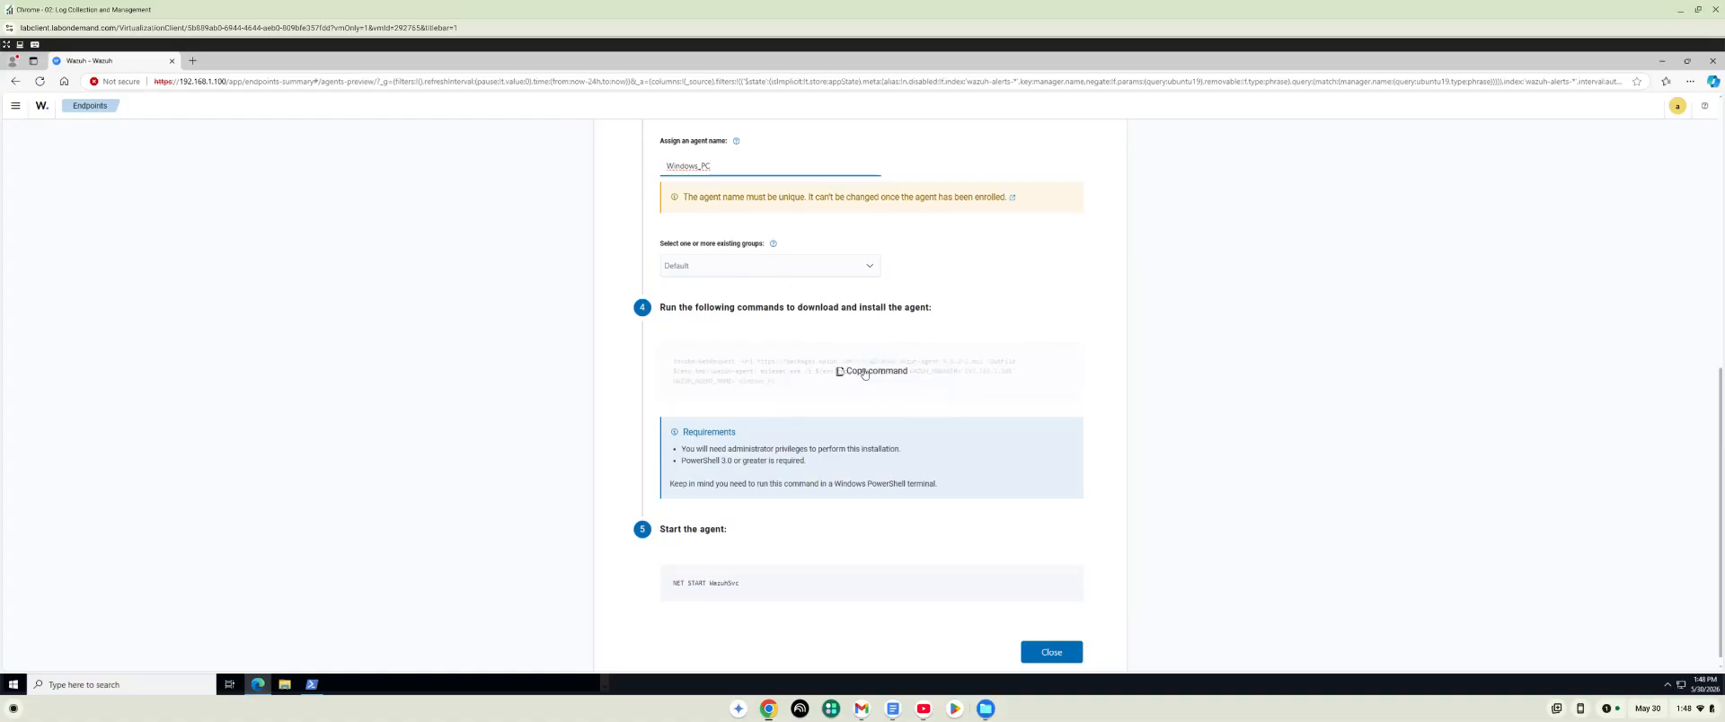
Copy the generated agent install command, run it in PowerShell, and start the service with NET START WazuhSvc.
click(835, 366)
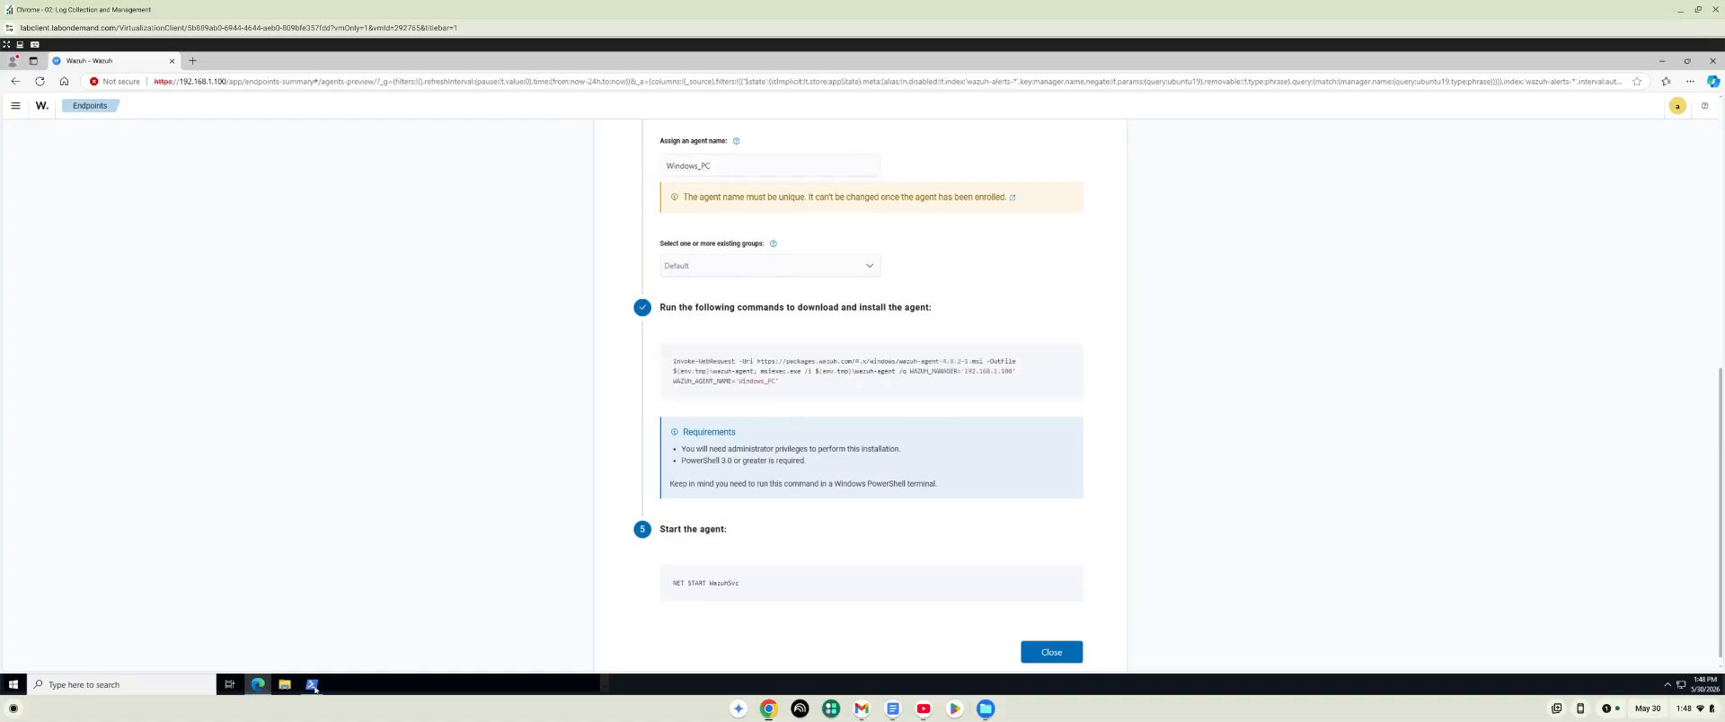
mouse_move(313, 688)
click(331, 633)
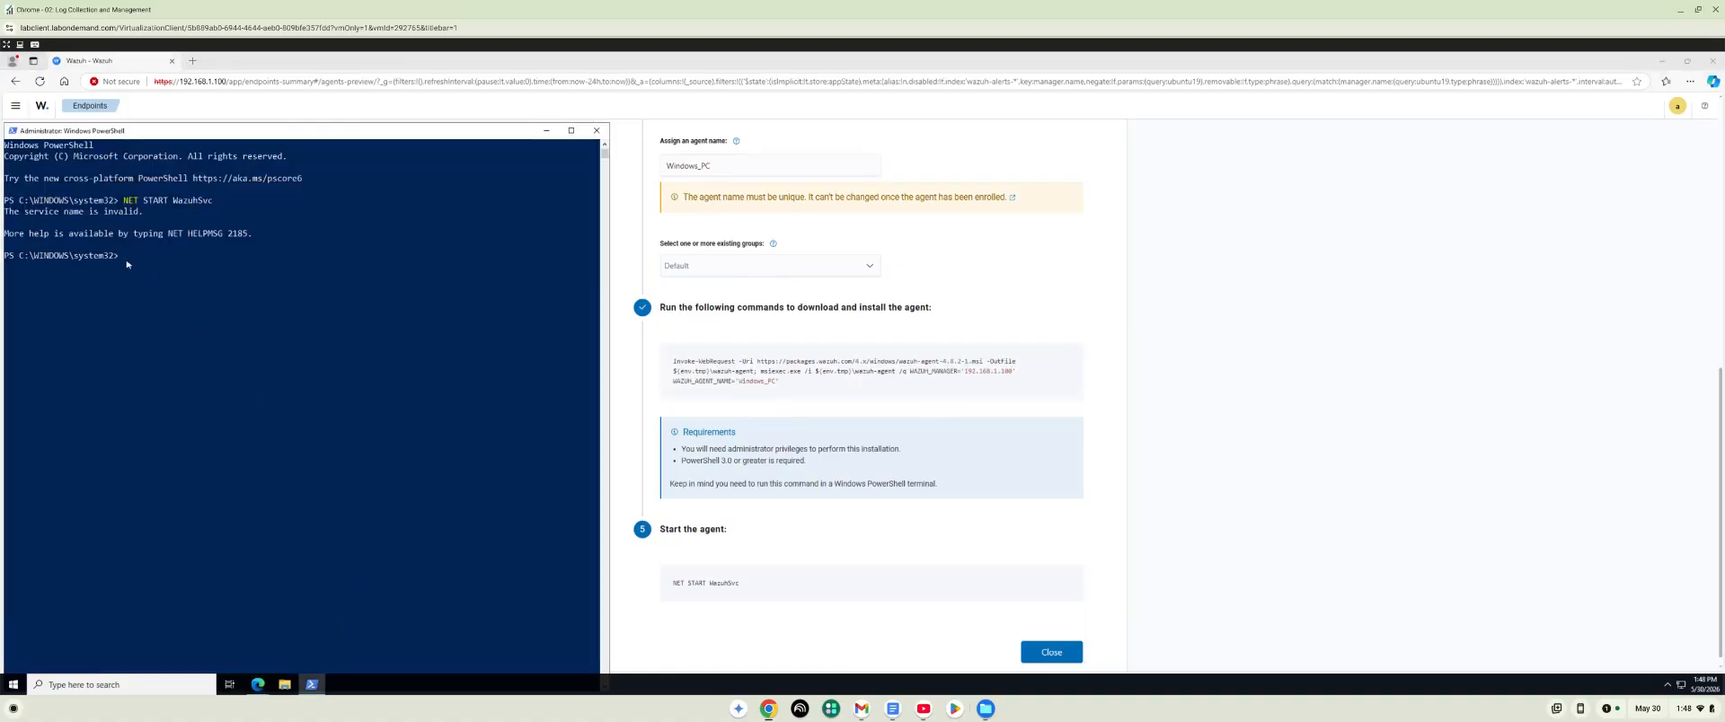
right_click(127, 264)
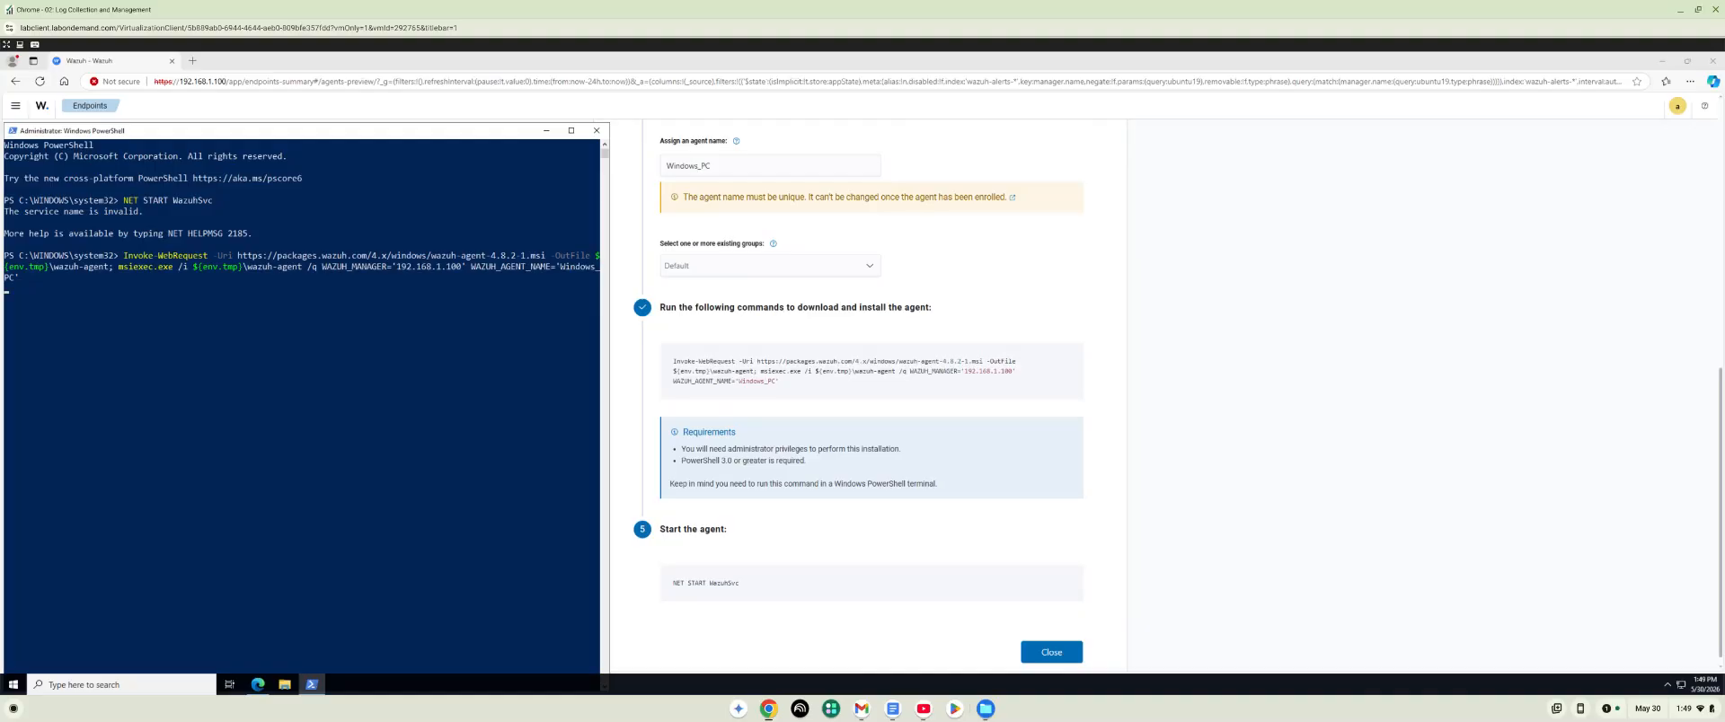
key(Return)
key(Up)
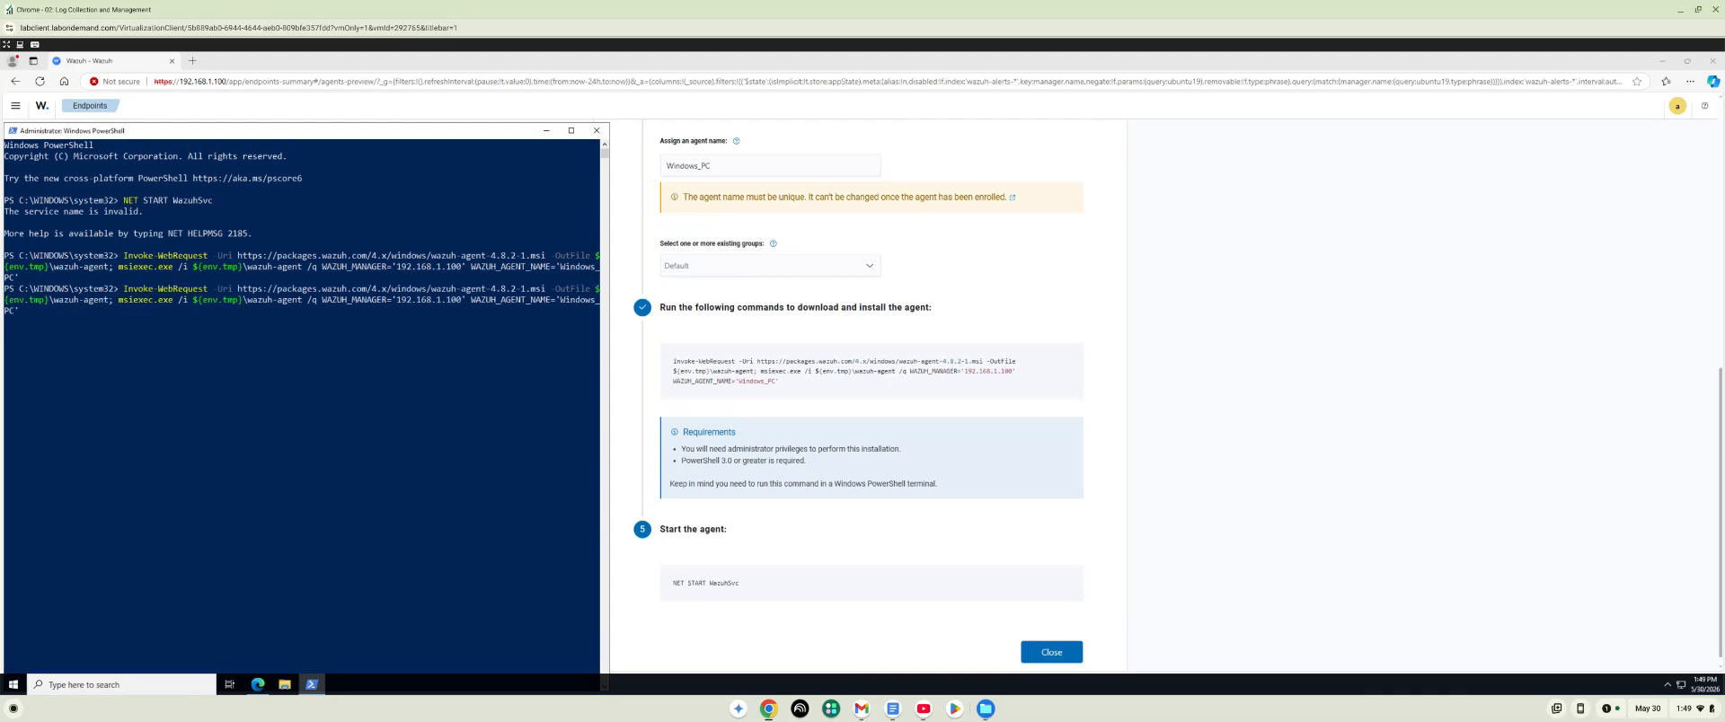
key(Up)
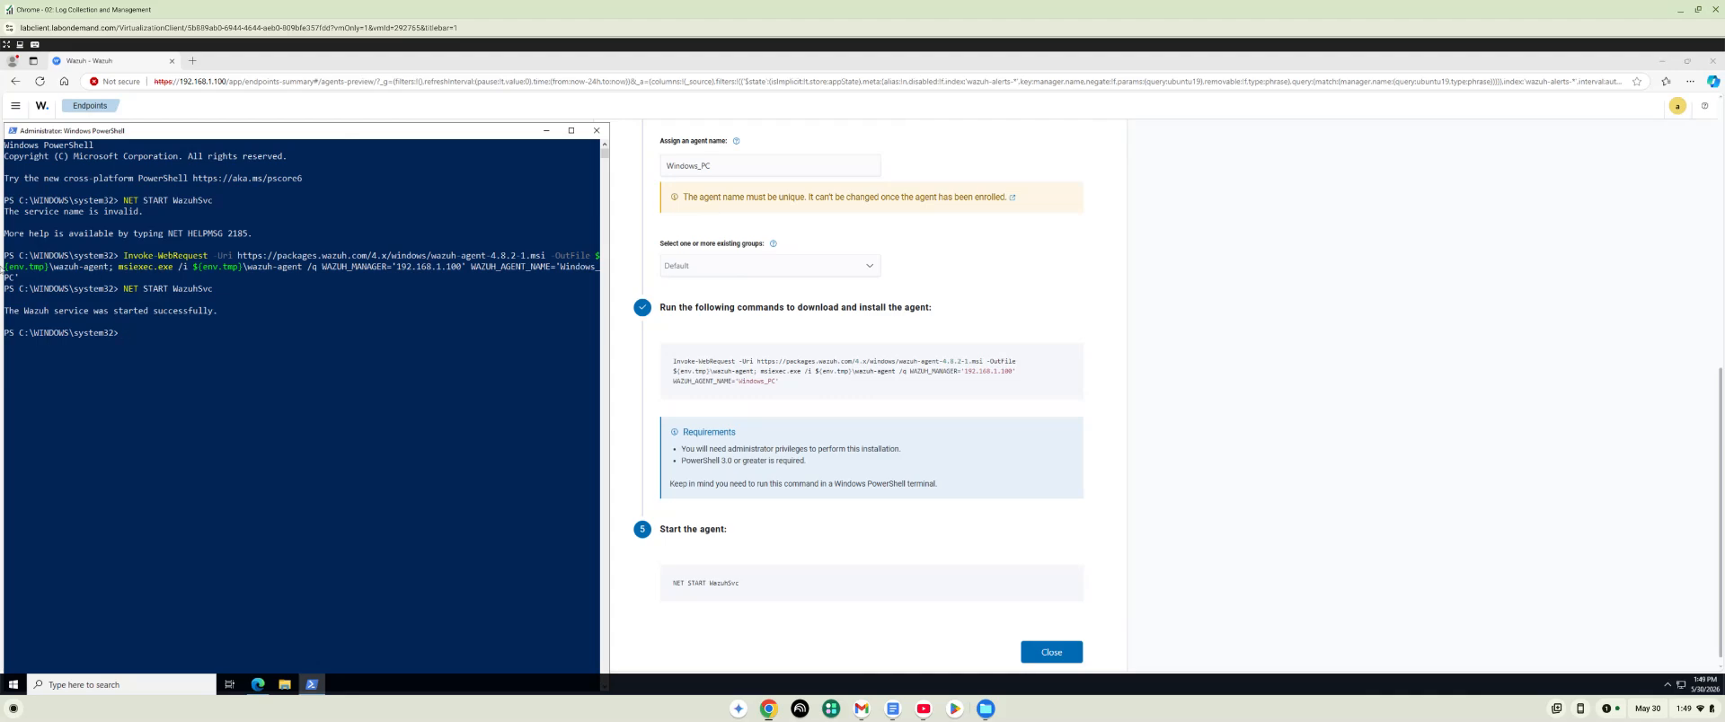
Open the agent's ossec.conf from C:\Program Files (x86)\ossec-agent in Notepad from the PowerShell prompt.
click(130, 334)
text(notepad "C:\Program)
text(Files (x86)\ossec-agent\ossec)
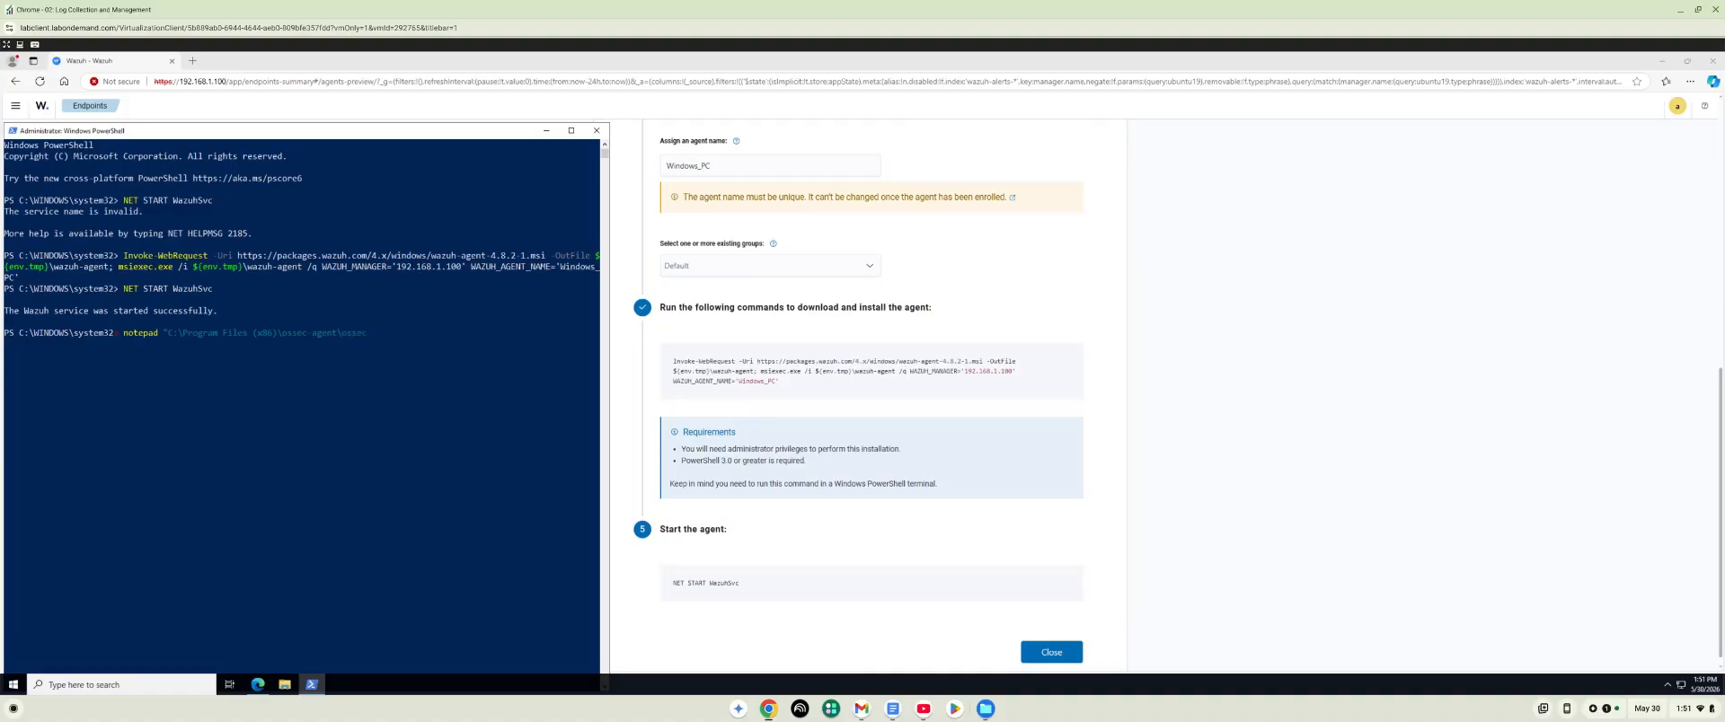
text(.conf)
key(Return)
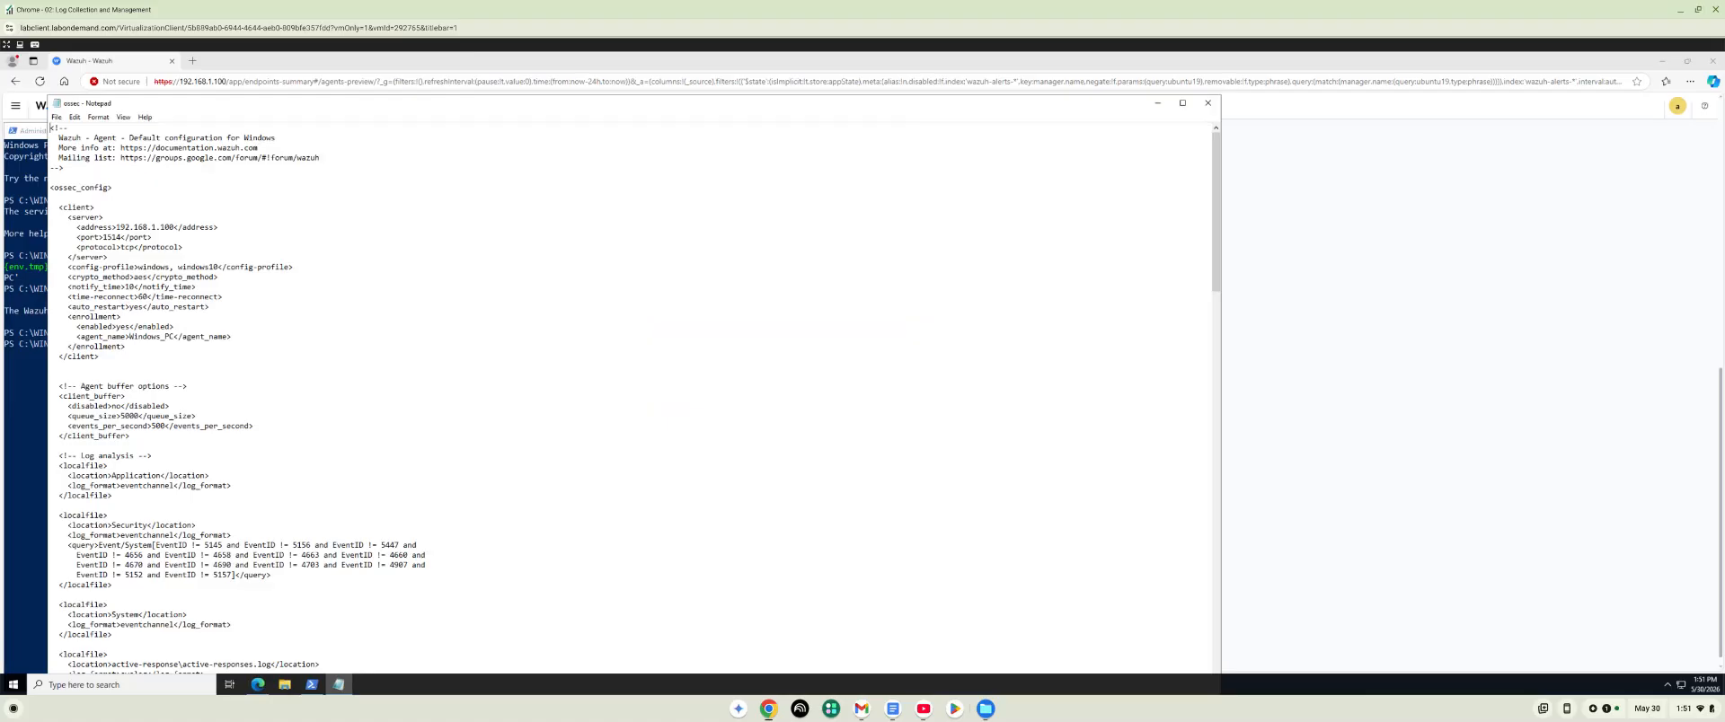
Locate the Log analysis section and insert blank lines after the active-responses.log localfile block.
scroll(137, 351, down, 9)
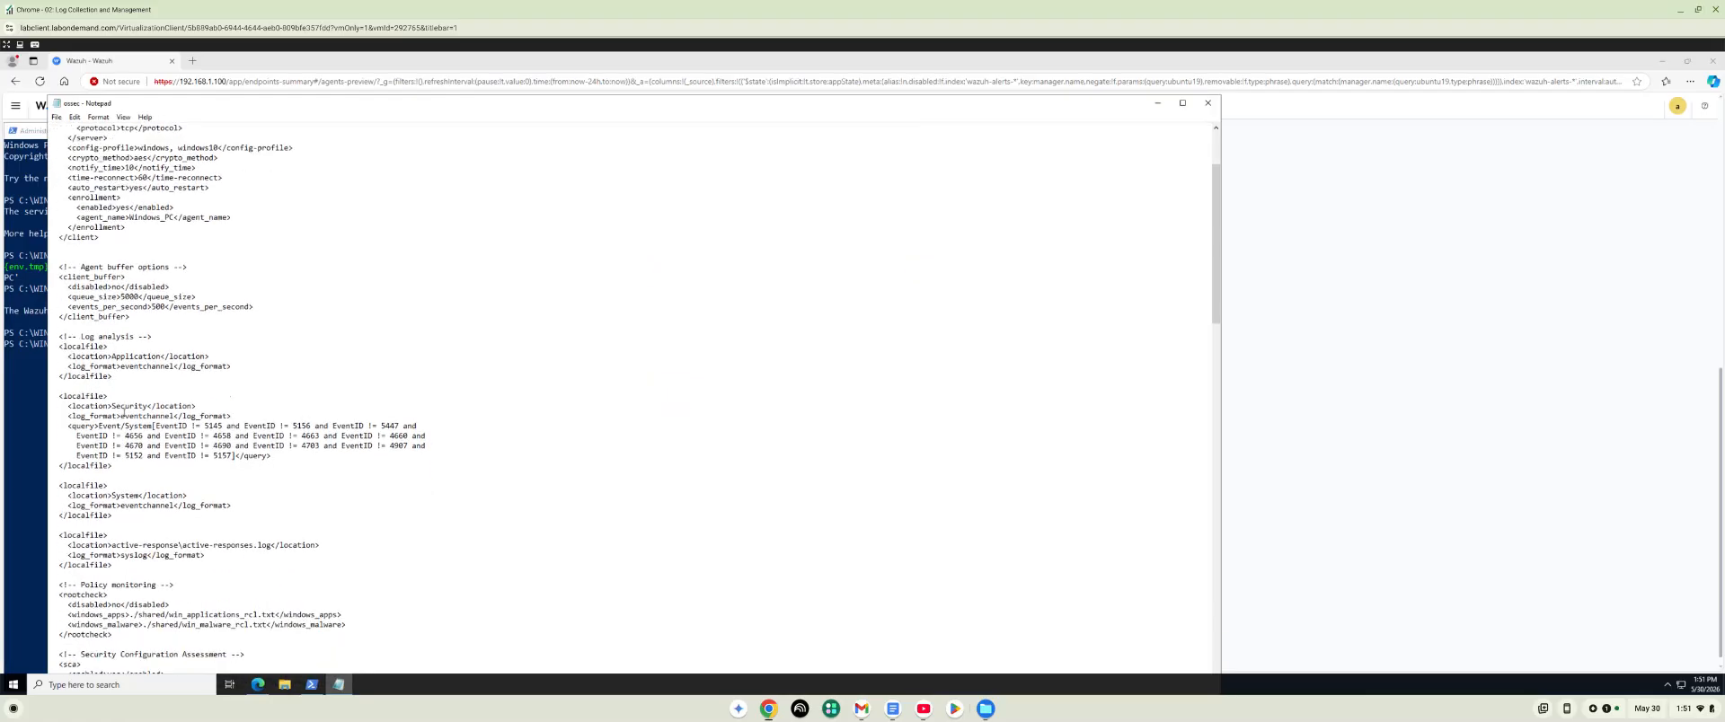
scroll(126, 395, down, 1)
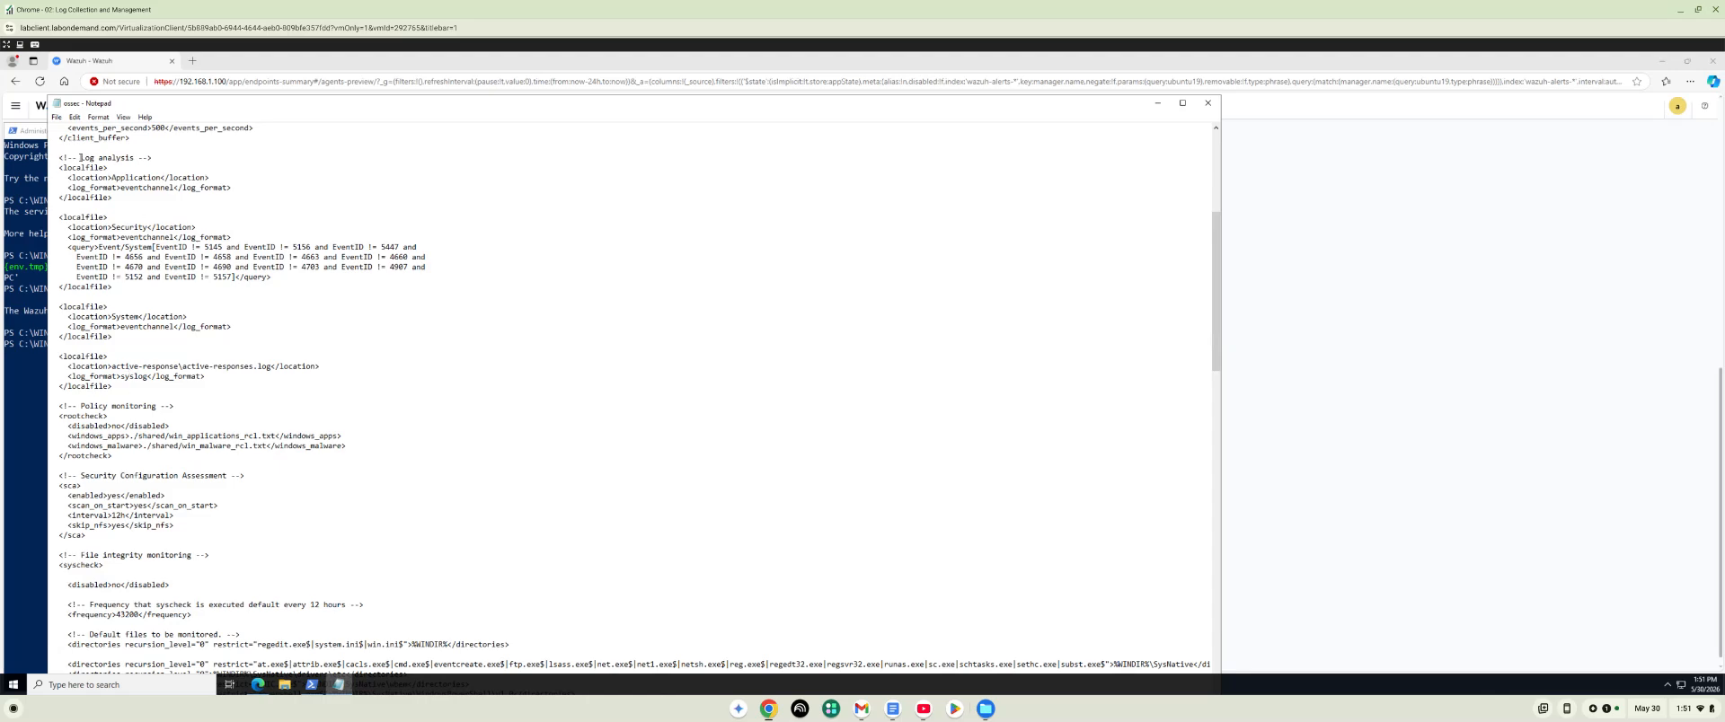
drag(58, 153, 166, 163)
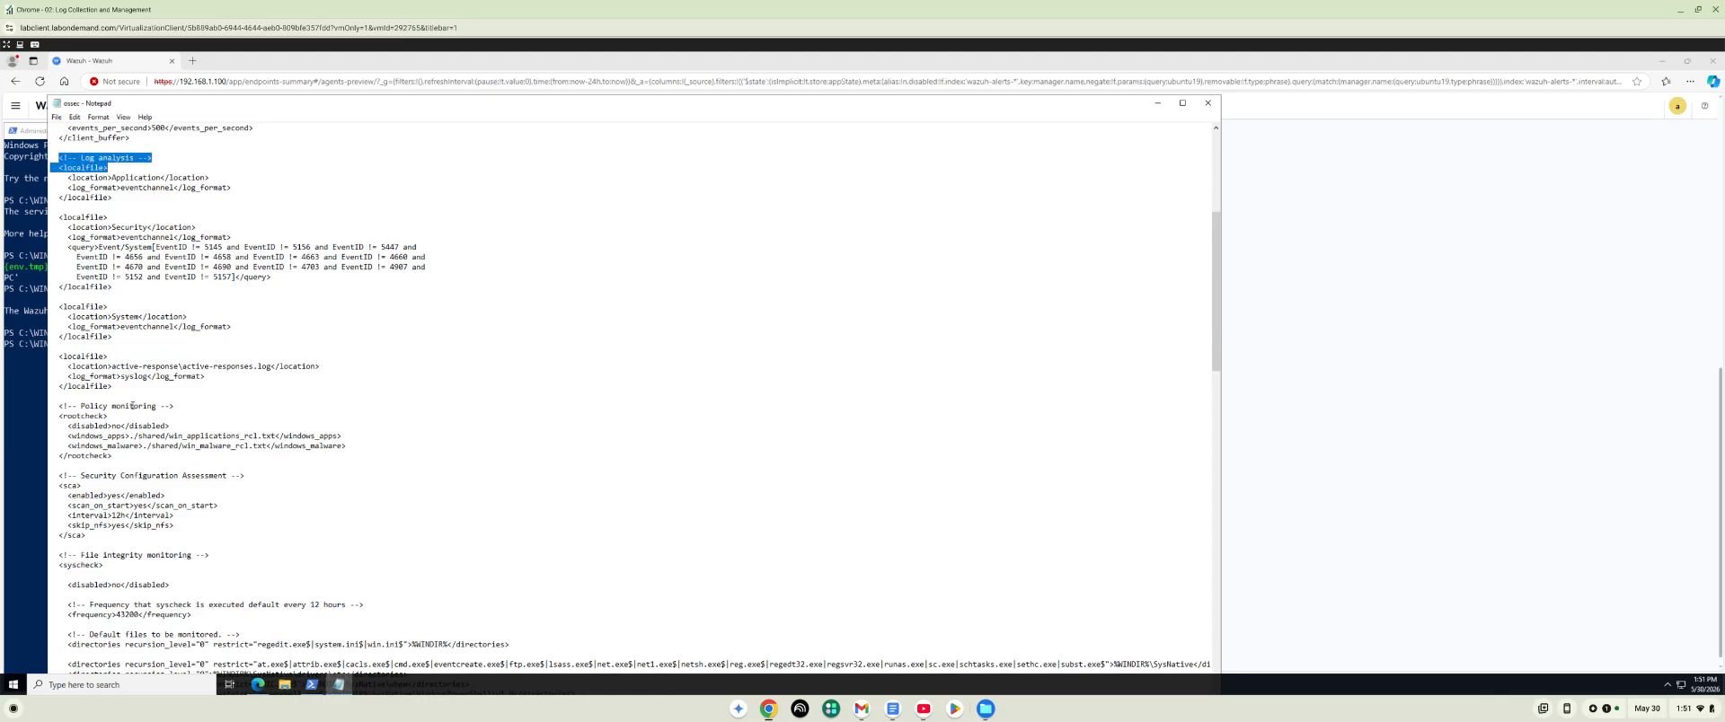
click(122, 461)
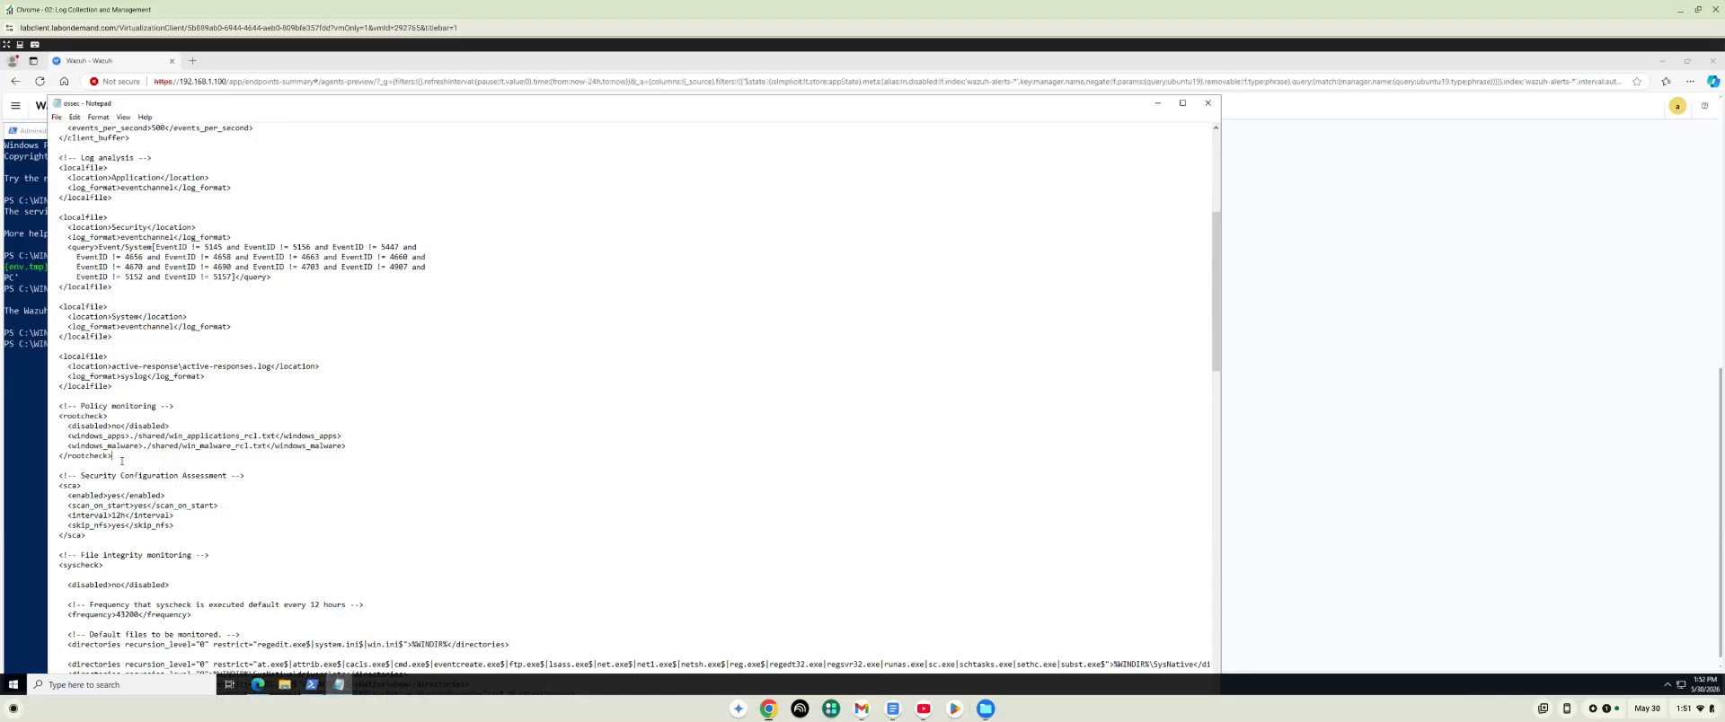
click(118, 388)
key(Return)
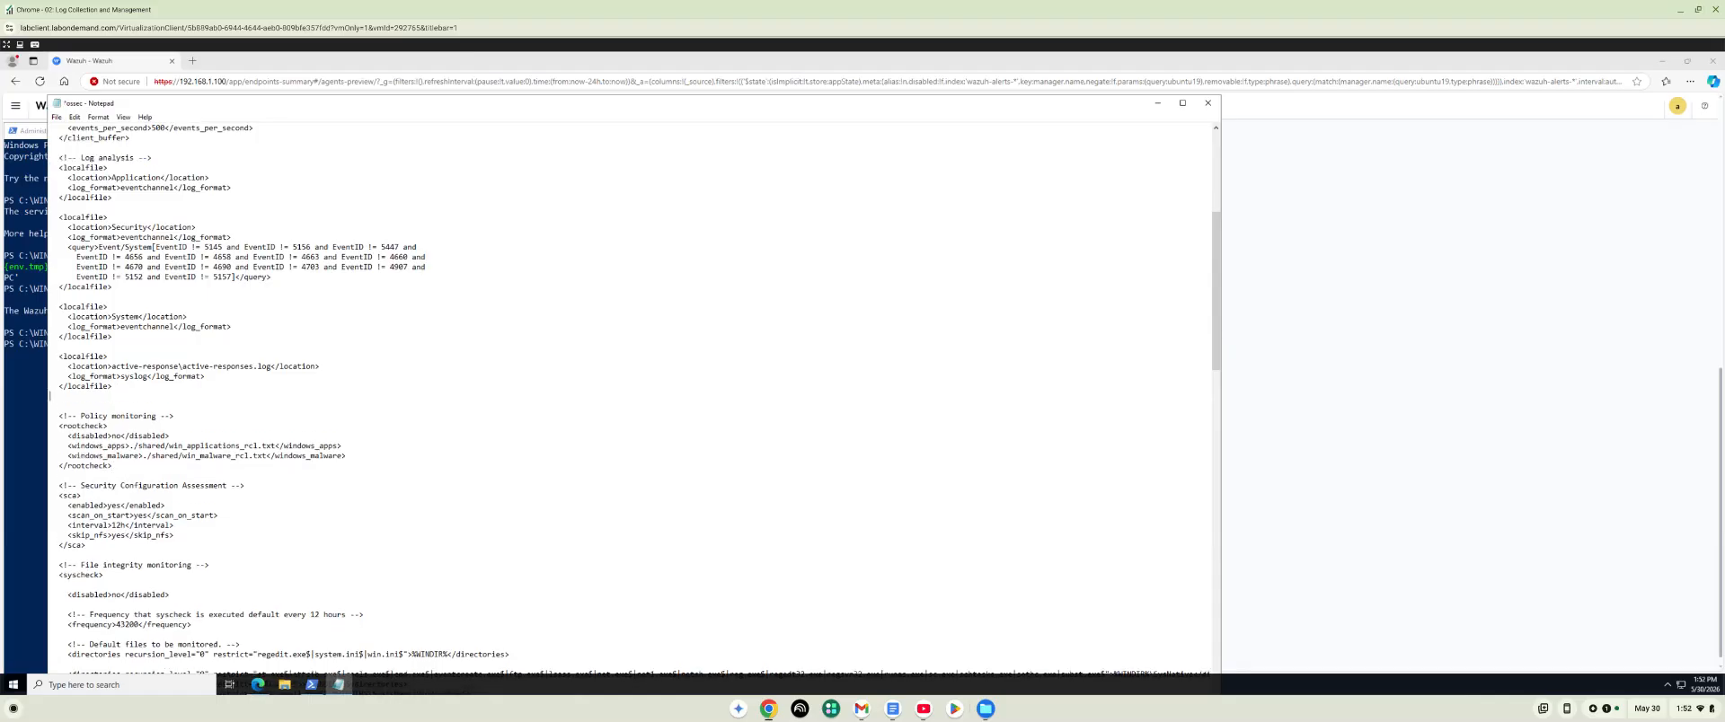
key(Return)
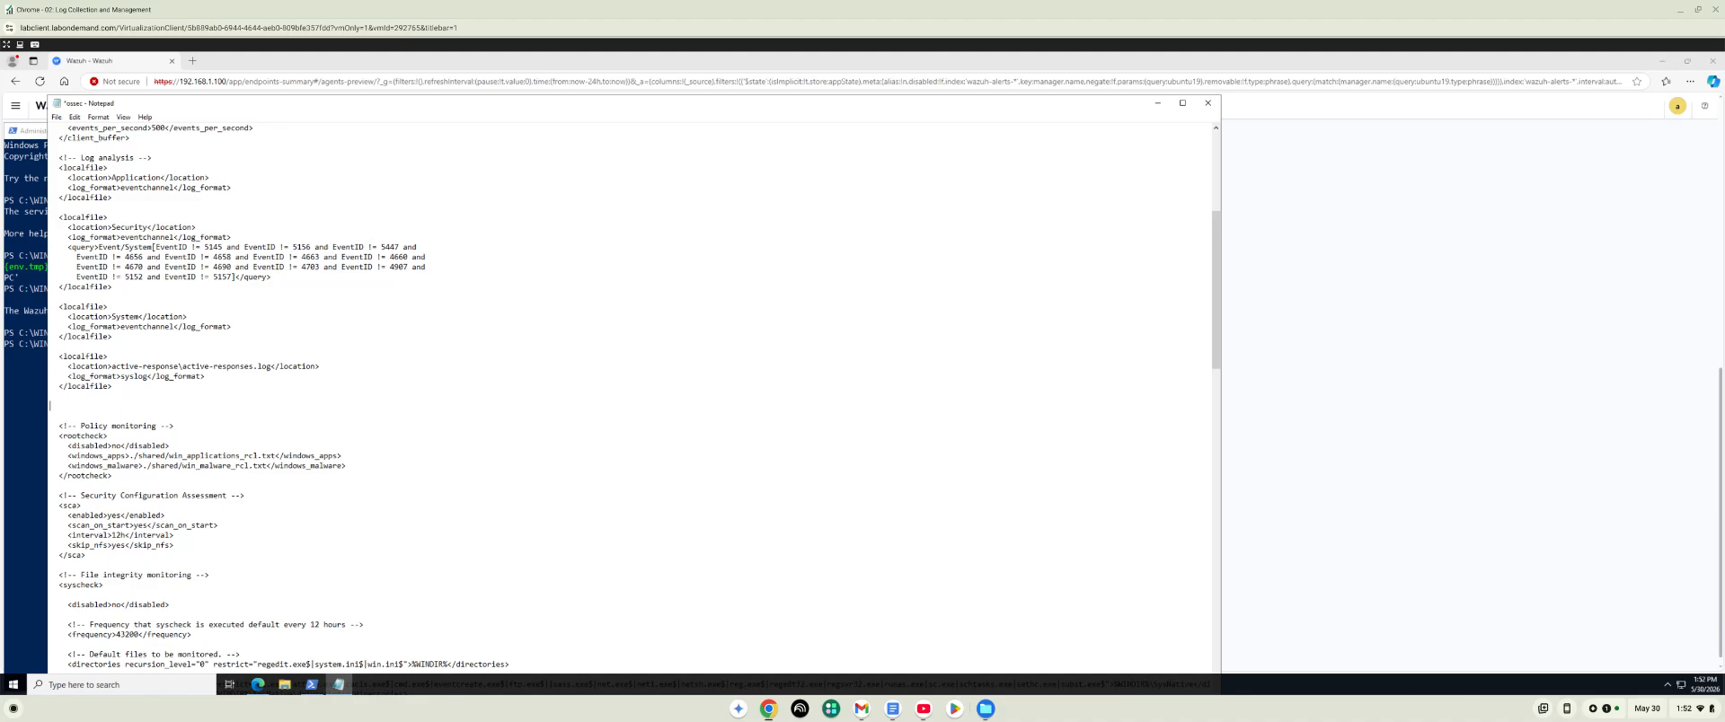
scroll(528, 404, up, 1)
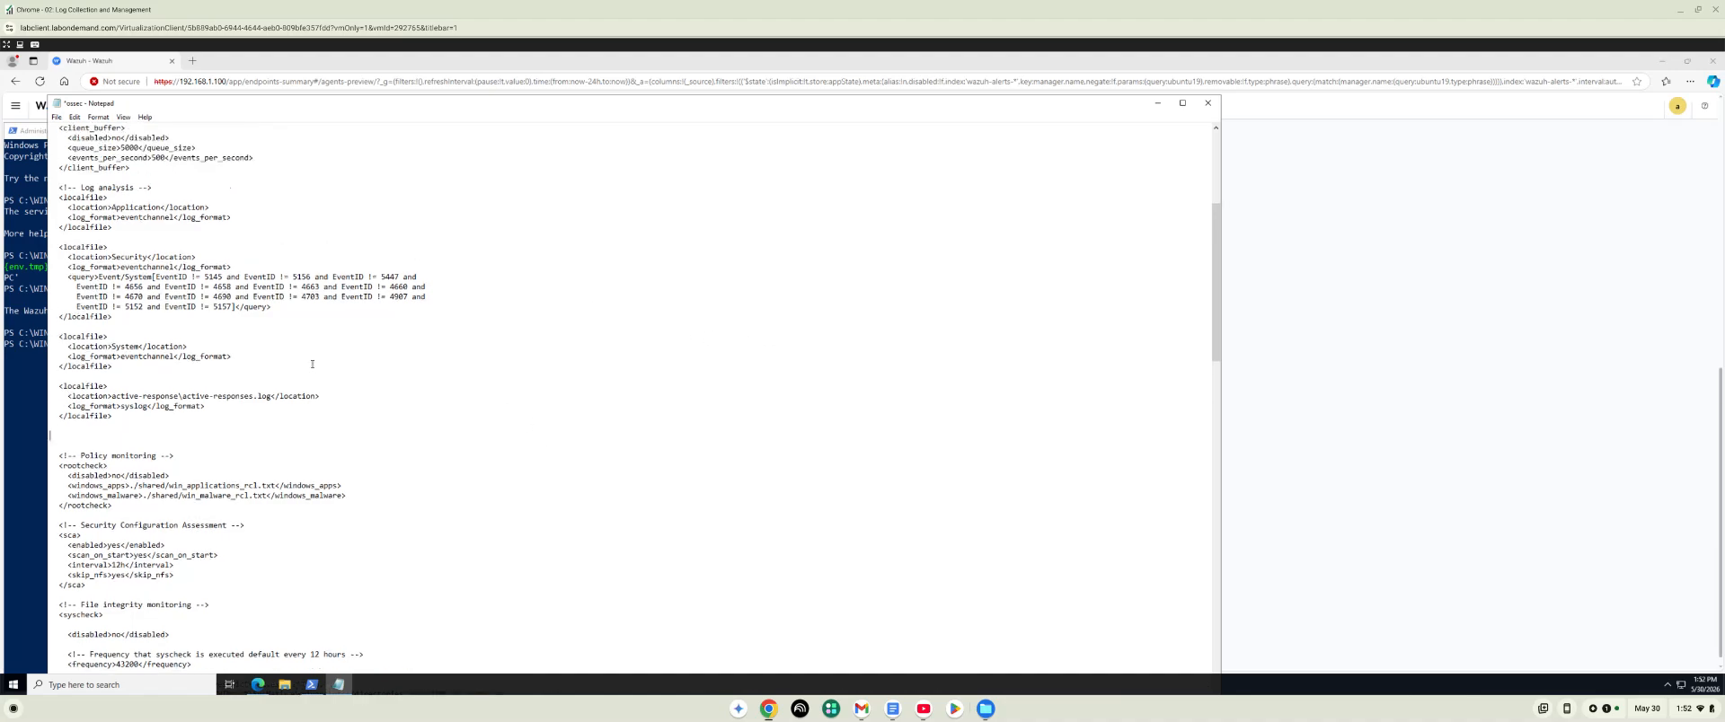
click(80, 431)
key(Return)
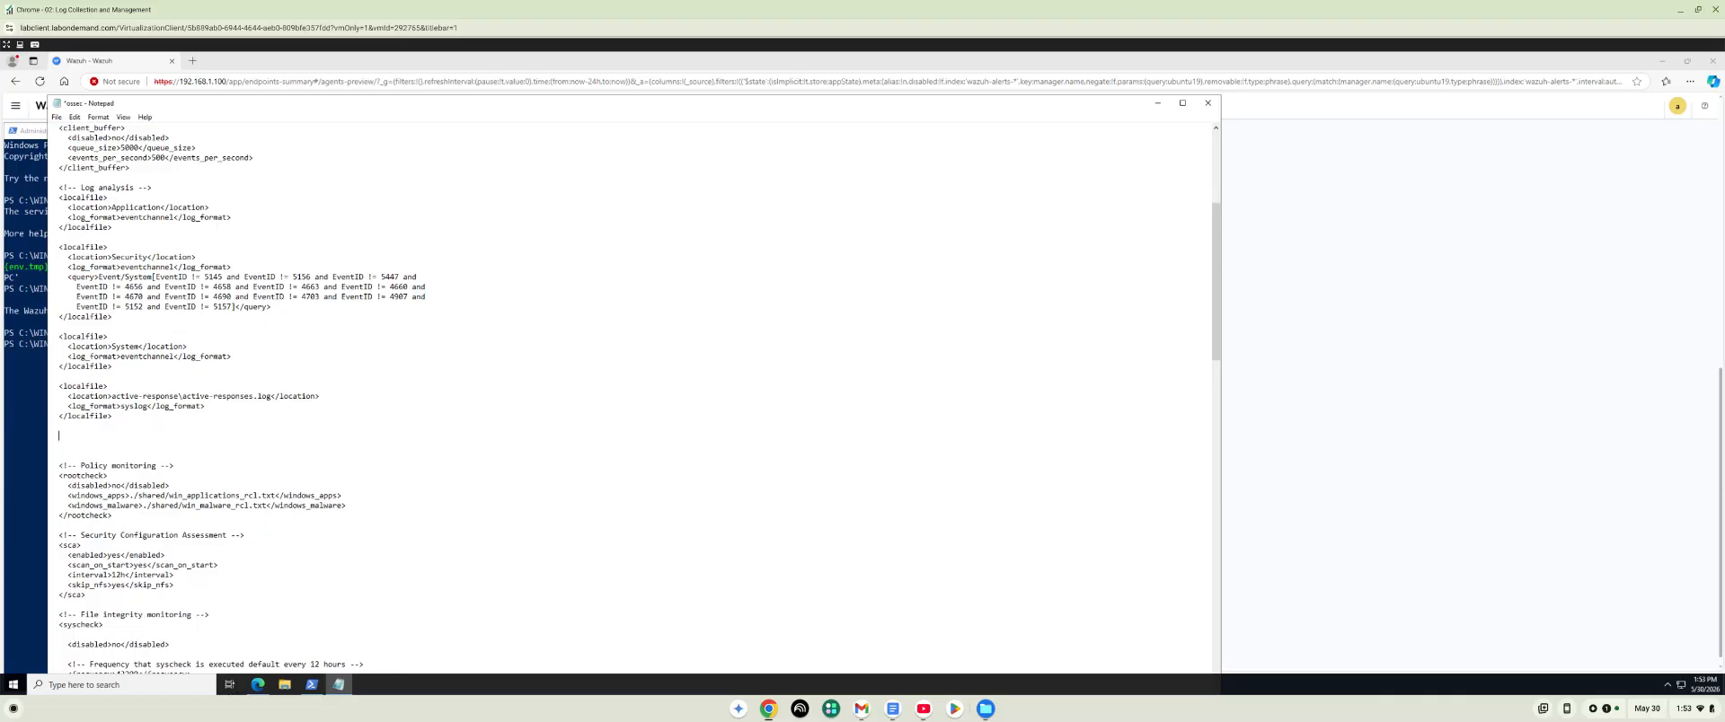
Begin a new localfile block with the location Microsoft-Windows-Windows Defender/Operational.
text(<localfile>)
key(Return)
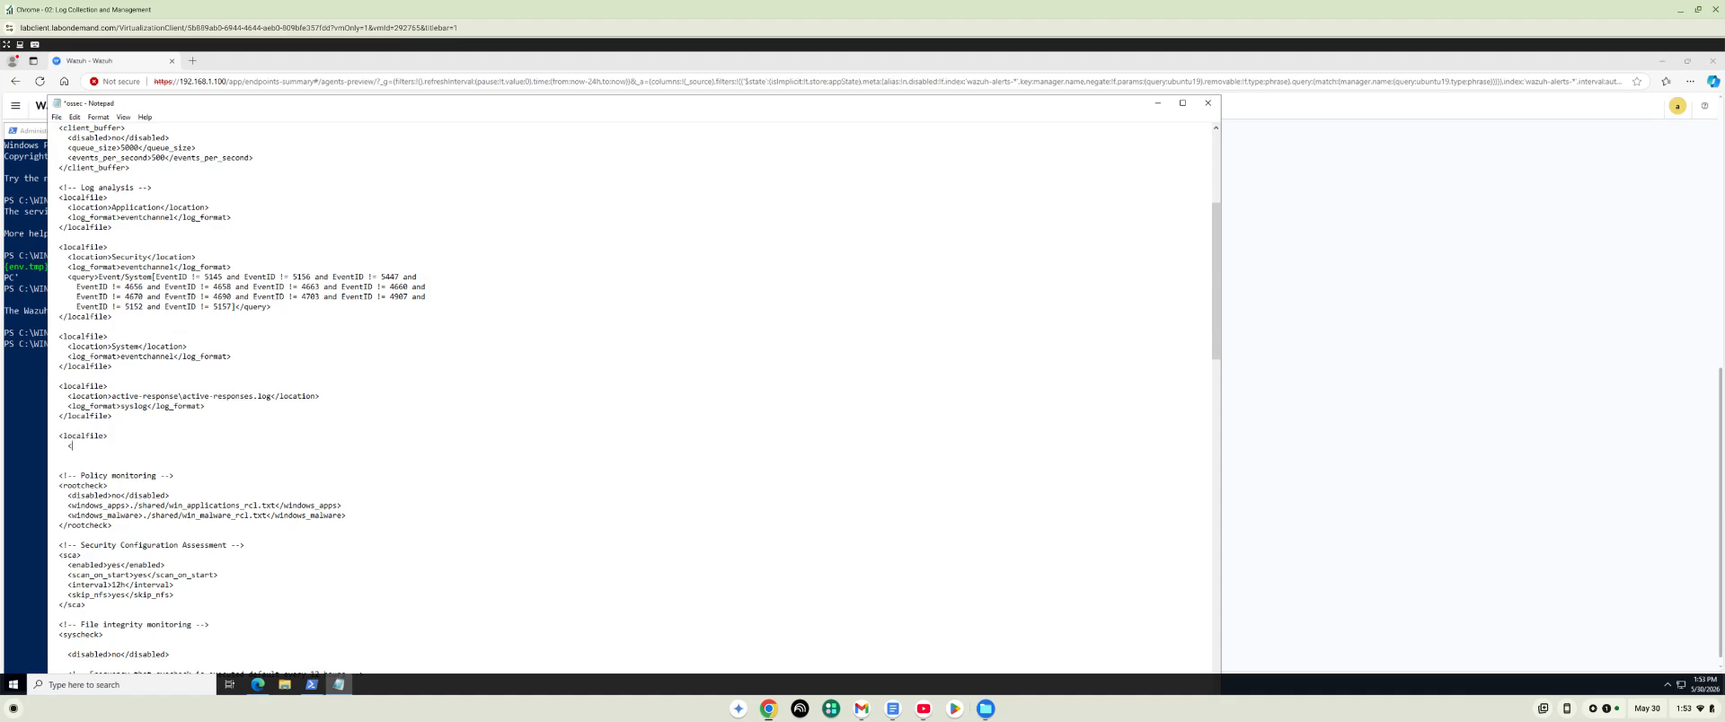
text(<locatio)
key(BackSpace)
text(rosoft-Windows-Windo)
text(ws Defender)
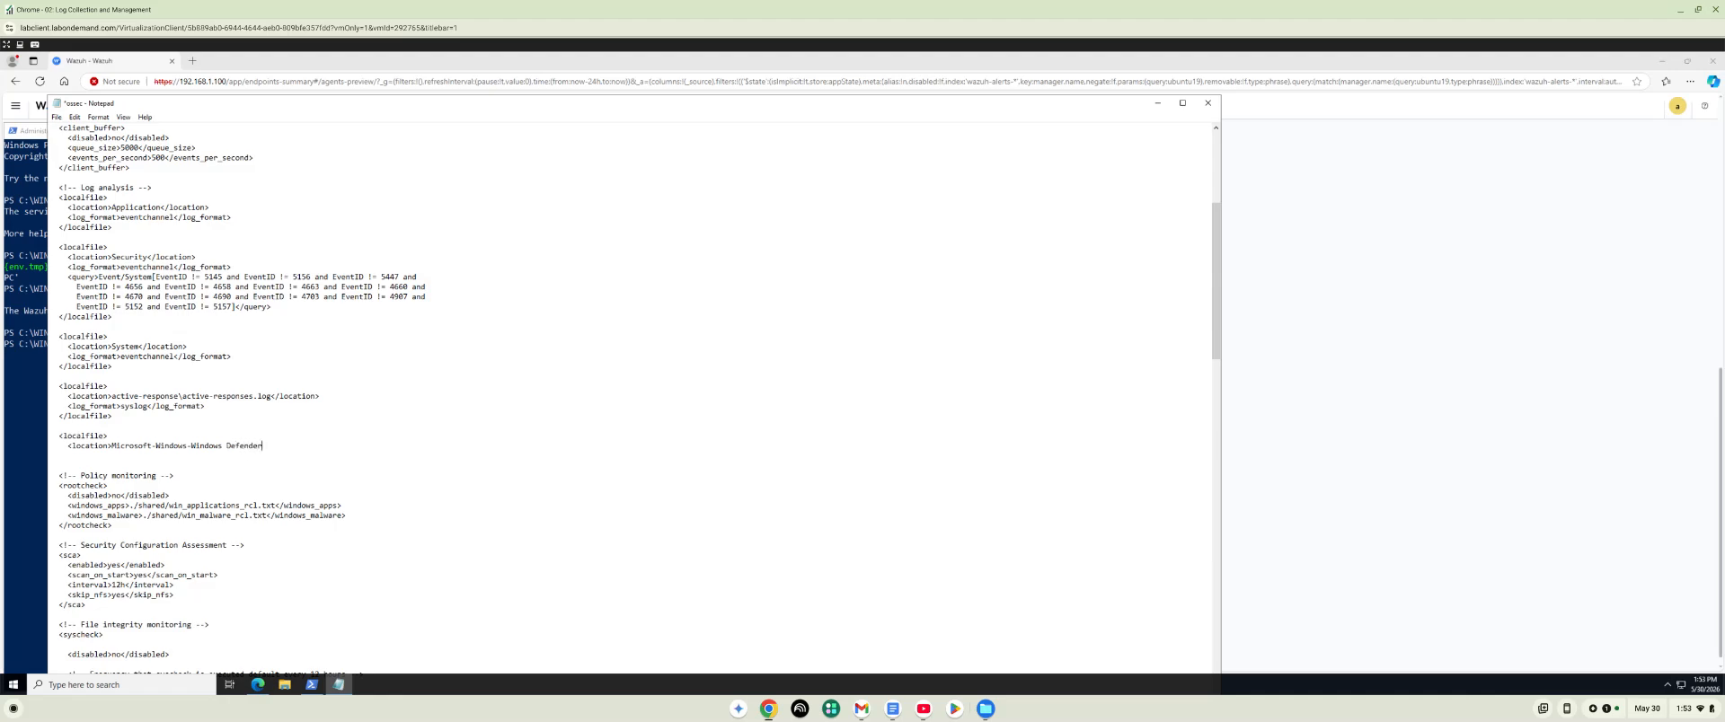
text(/O)
text(peration)
text(al<locati)
text(/)
key(Return)
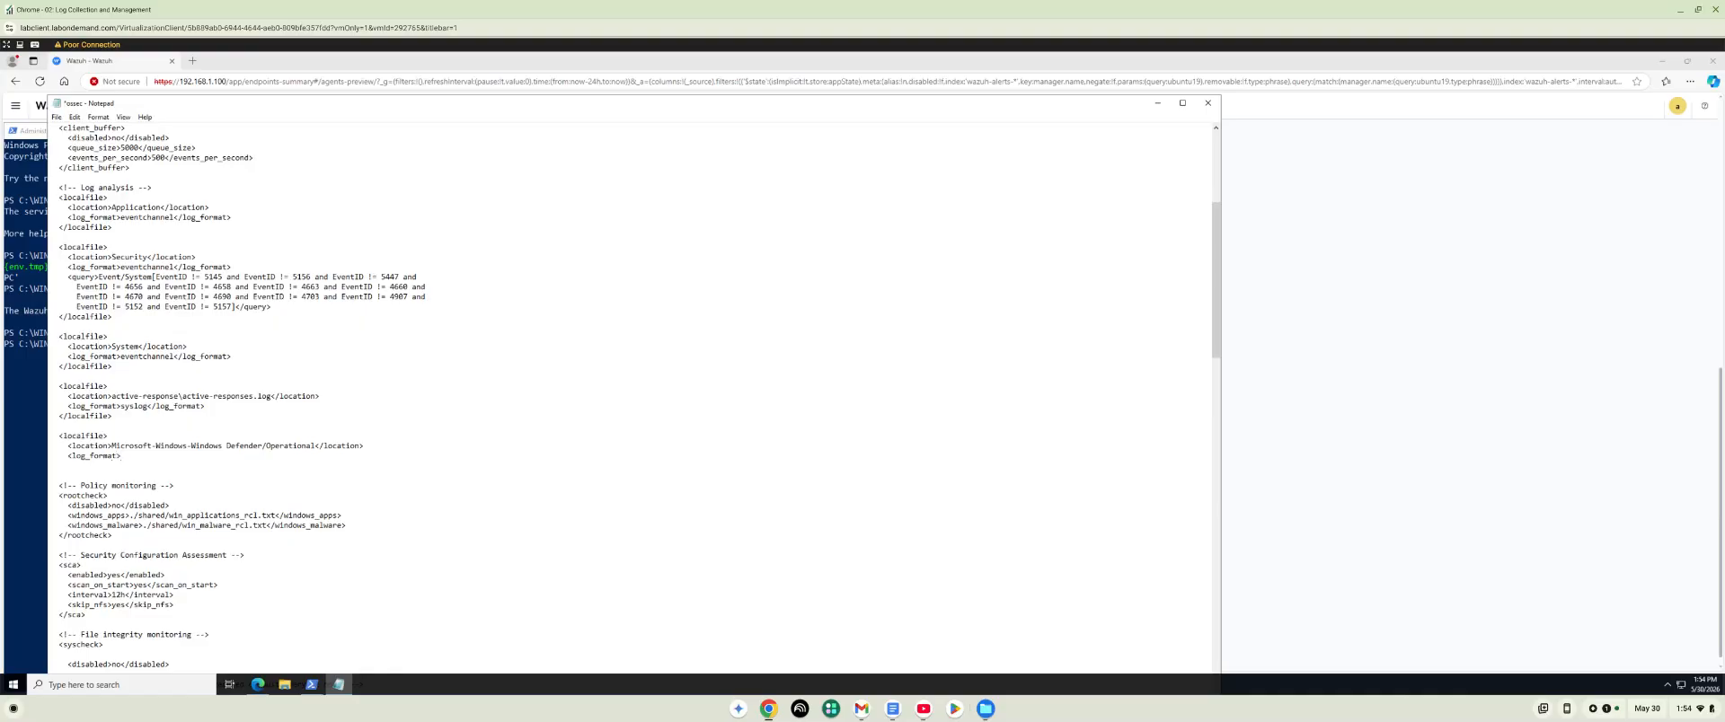
Set the new block's log_format to eventchannel and add the closing localfile tag.
text(entchannel</log_for)
text(maat>)
key(Return)
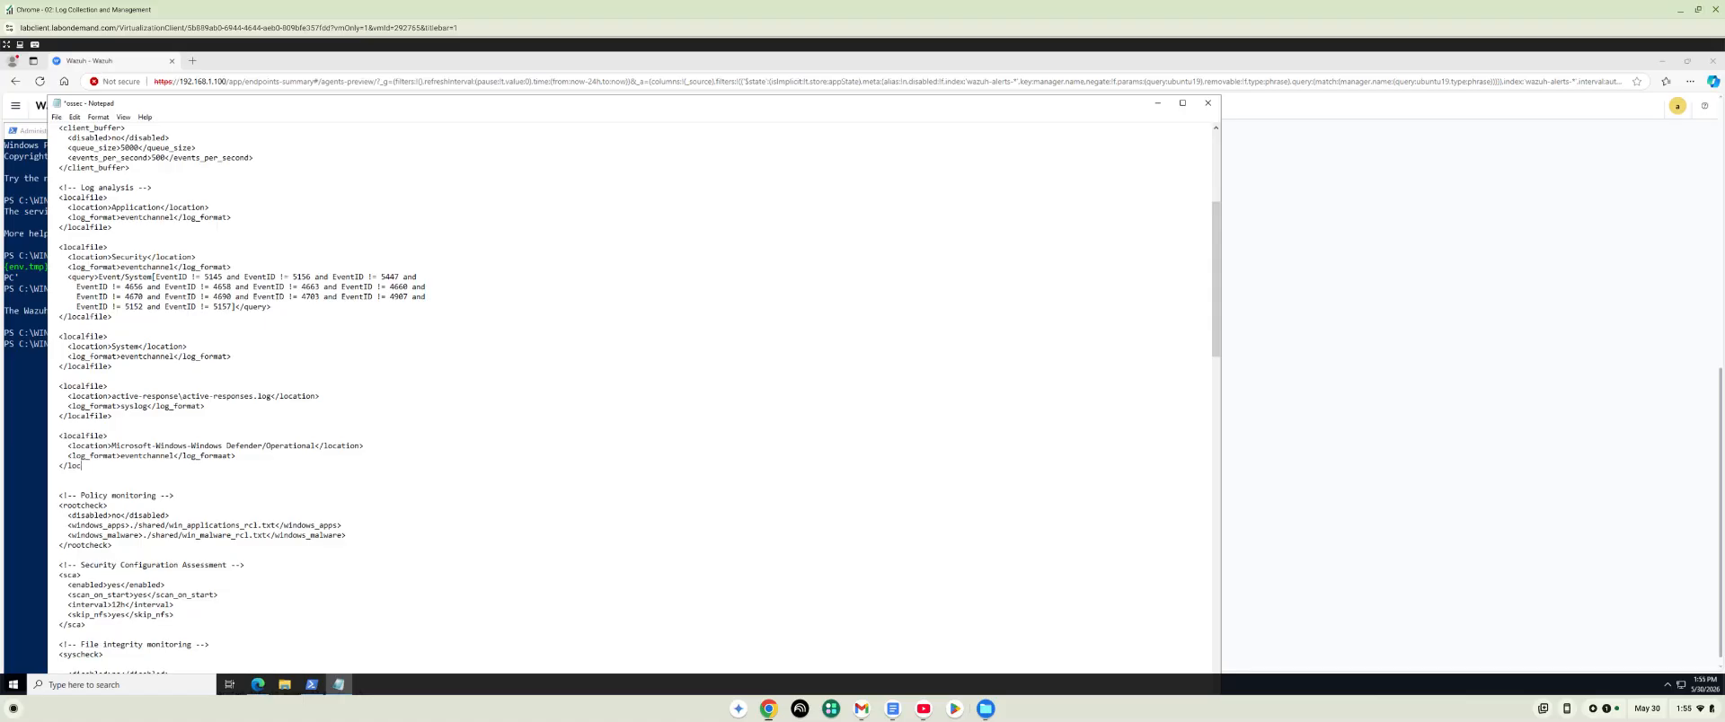
text(file>)
Save the edited ossec.conf and close Notepad.
scroll(76, 140, down, 1)
click(57, 117)
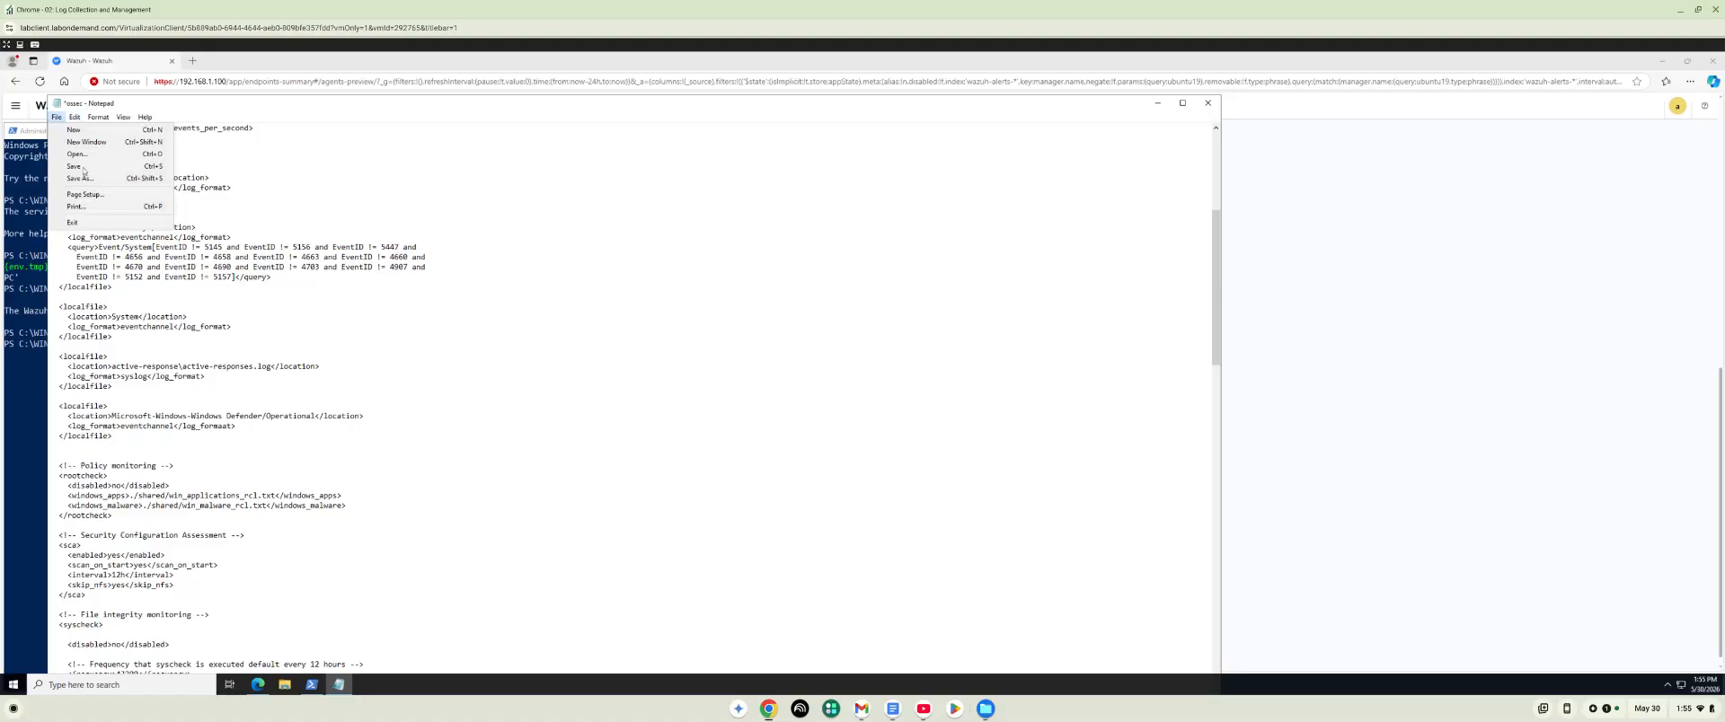
click(76, 168)
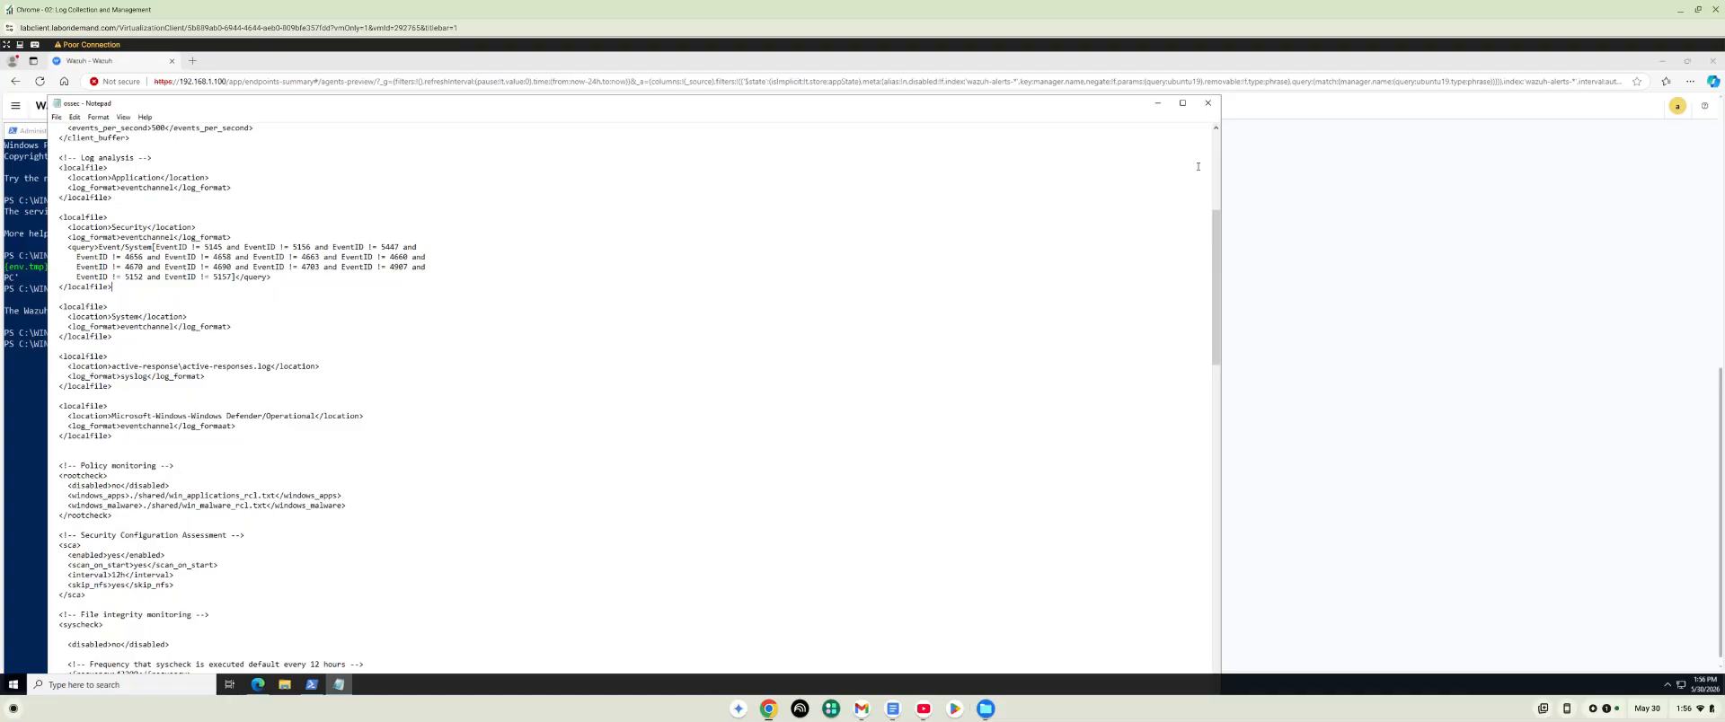
scroll(1204, 125, down, 1)
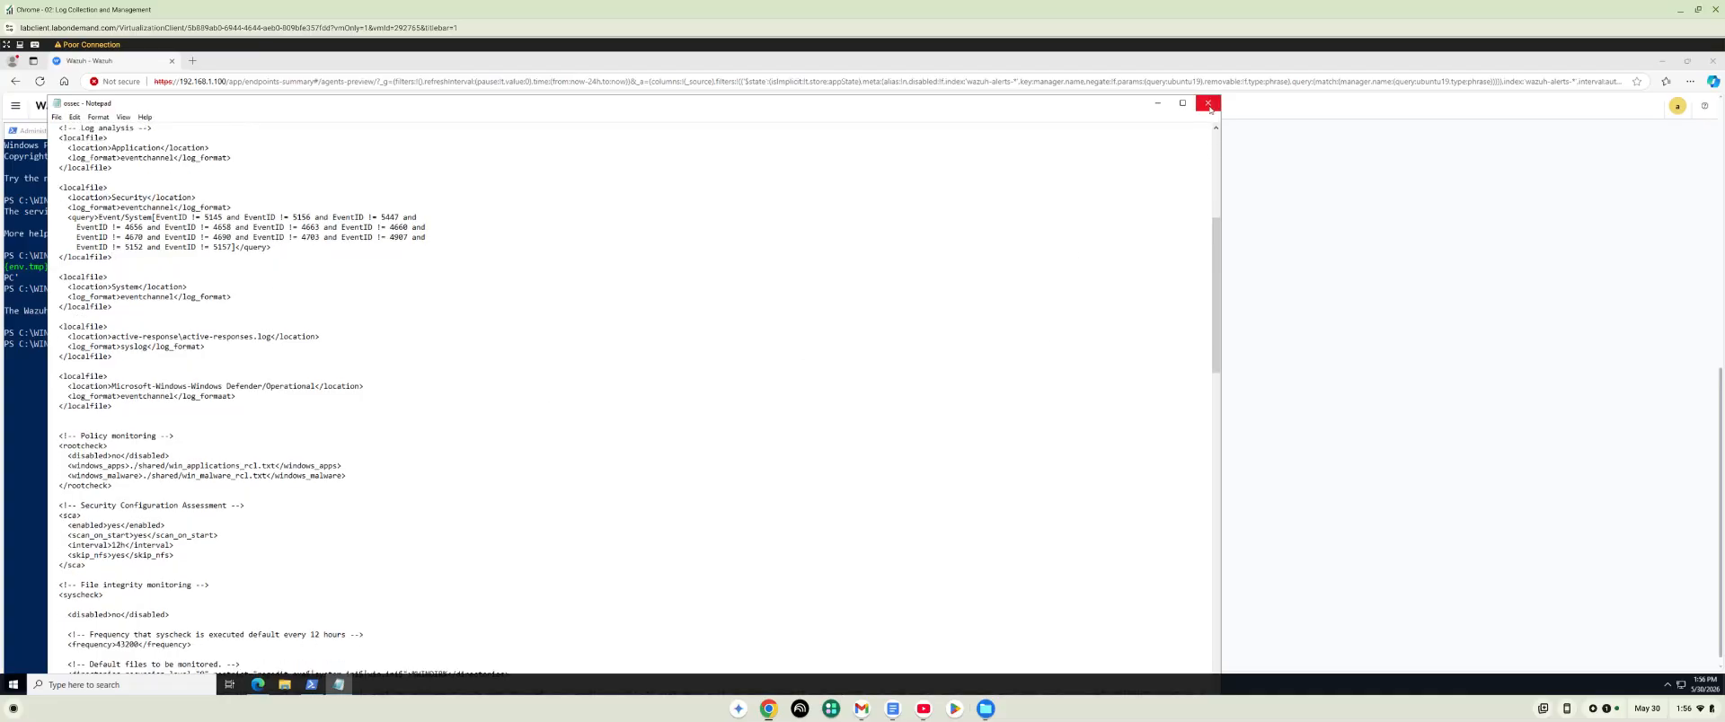
click(1210, 107)
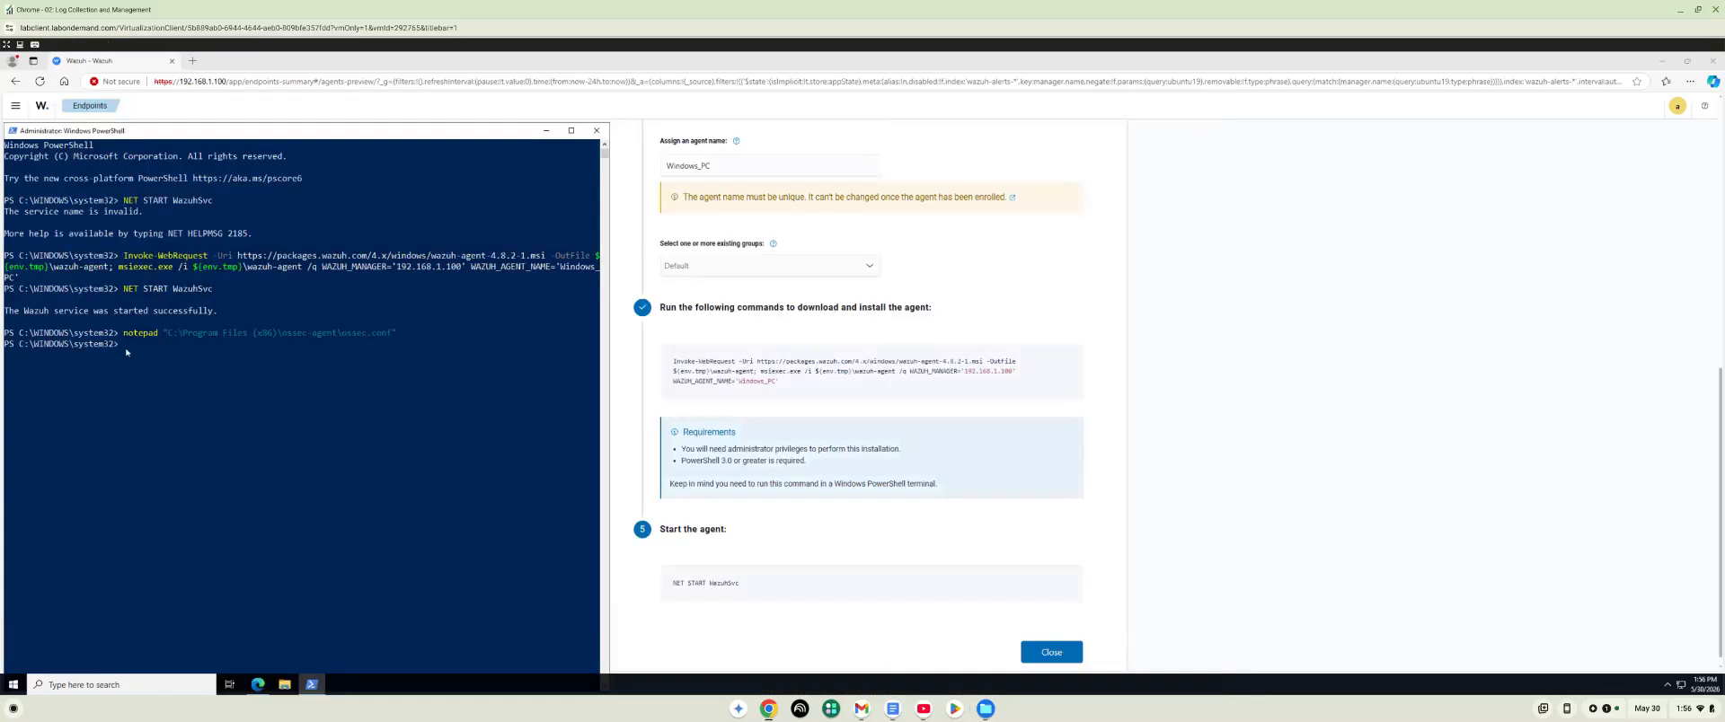
Restart the Wazuh agent in PowerShell with Restart-Service -Name "WazuhSvc".
click(126, 353)
key(Up)
key(Up)
key(BackSpace)
key(BackSpace)
key(BackSpace)
key(BackSpace)
text(Re)
key(BackSpace)
key(BackSpace)
key(BackSpace)
key(BackSpace)
key(BackSpace)
text(star)
text(t)
text(=)
key(BackSpace)
text(-Service -)
key(BackSpace)
text(-Nam e)
key(BackSpace)
text(")
key(BackSpace)
text(")
scroll(872, 396, up, 1)
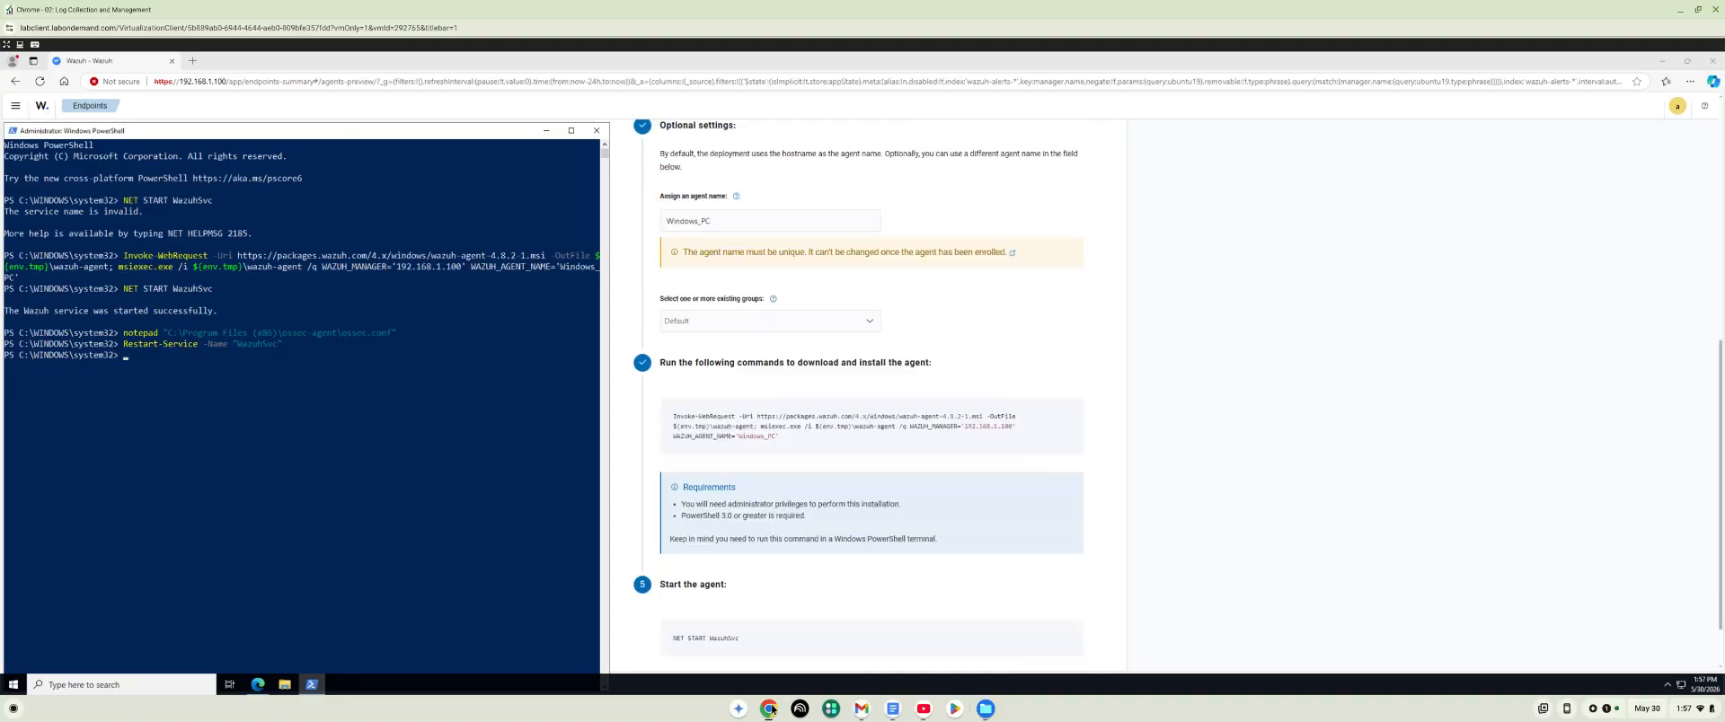
Switch to the Ubuntu lab machine's window and open a terminal there.
click(768, 709)
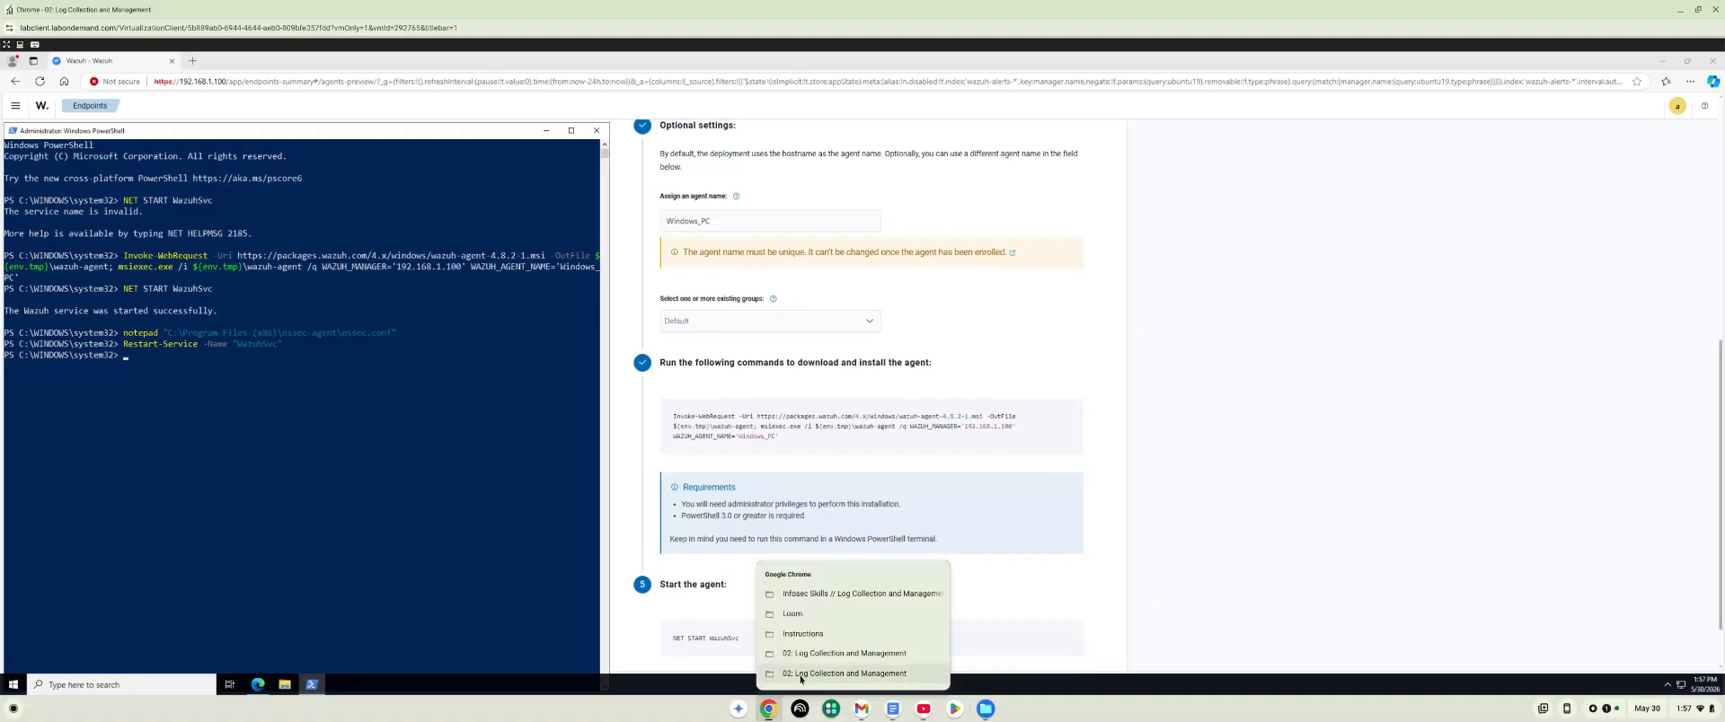
click(801, 676)
scroll(918, 361, down, 1)
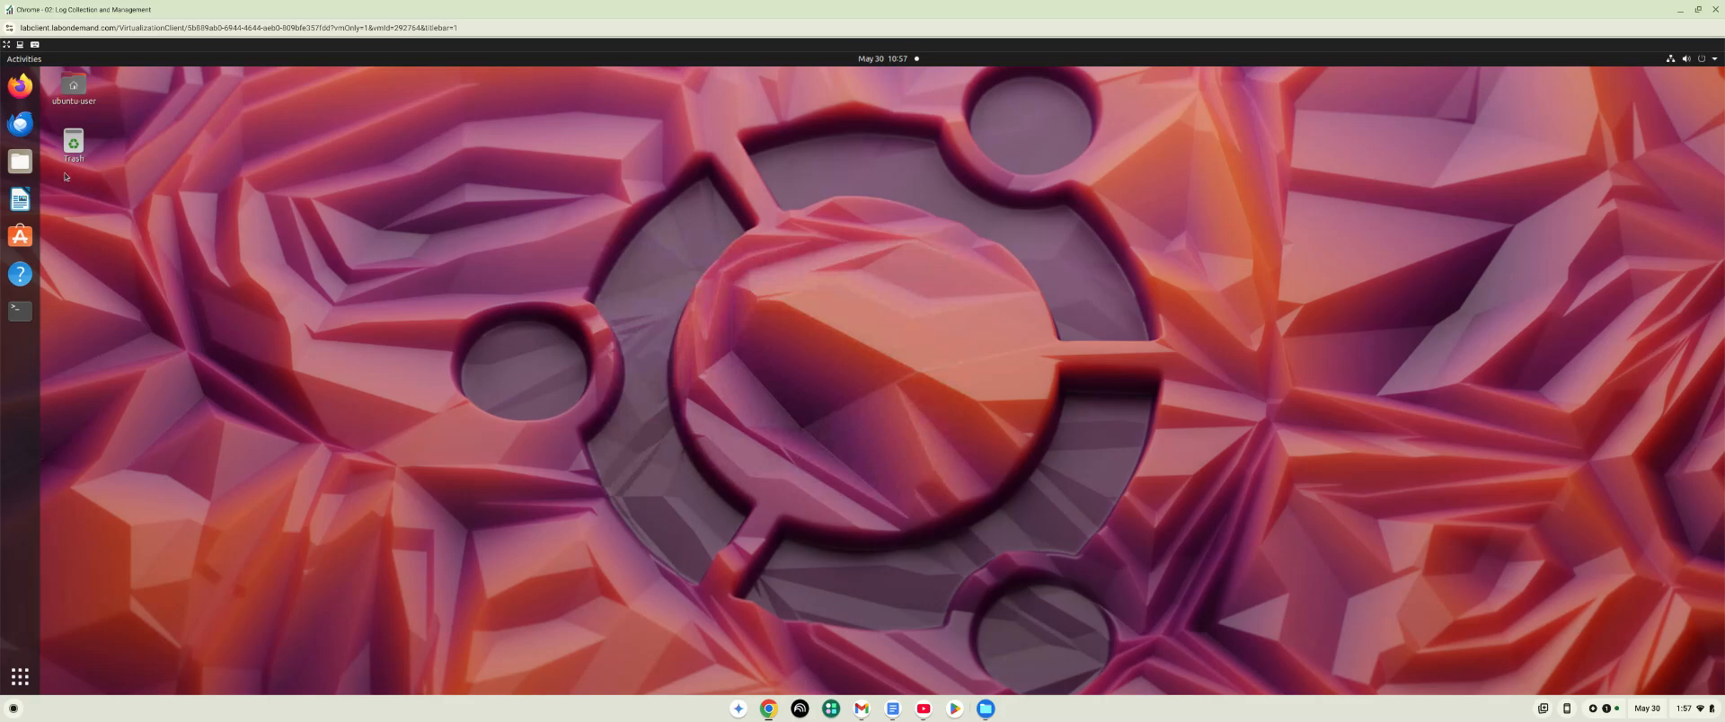
click(20, 311)
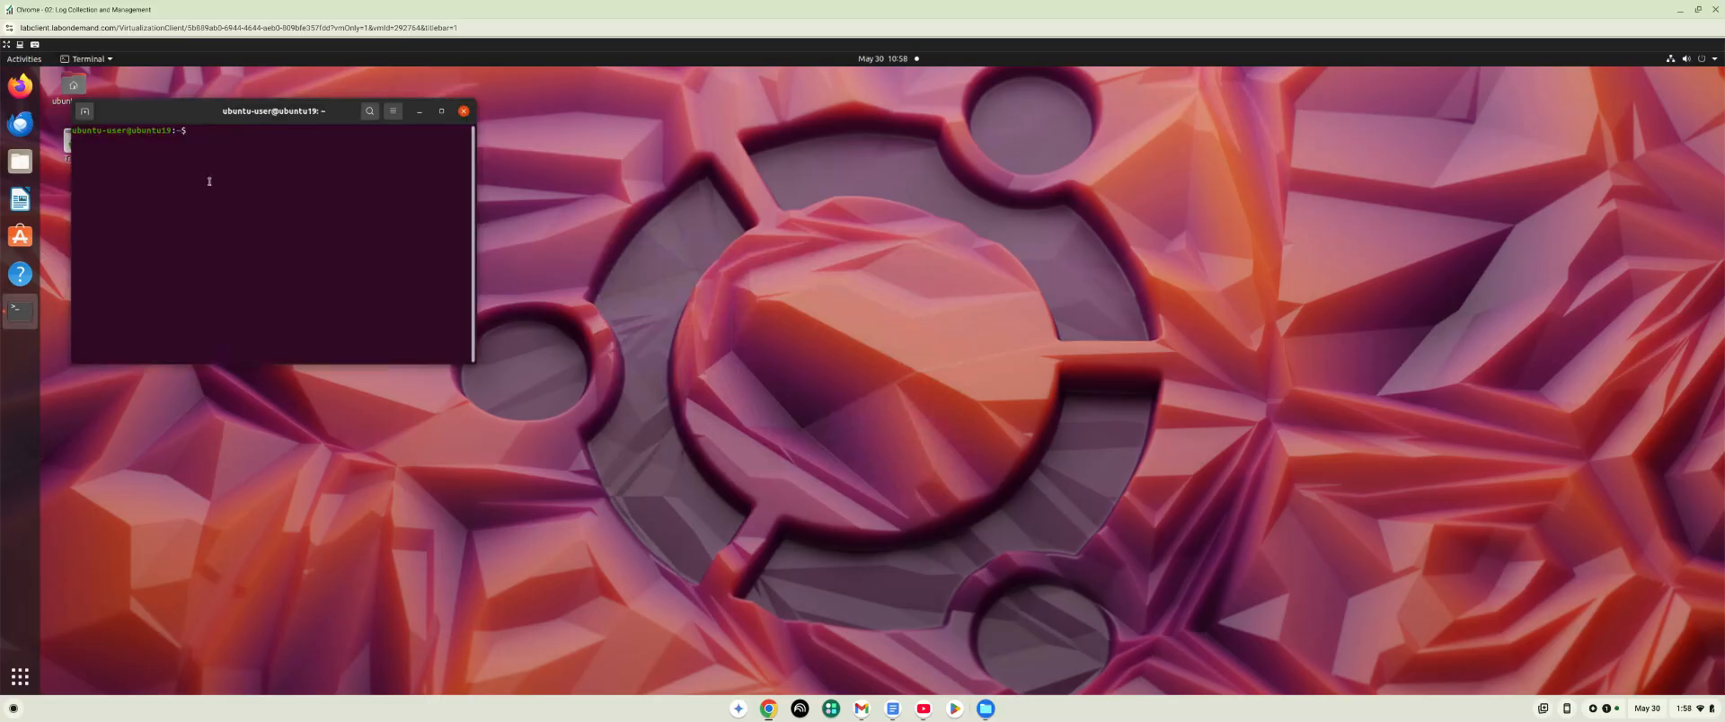
Enable a custom font for the terminal profile and set it to Monospace Regular at size 72.
right_click(231, 150)
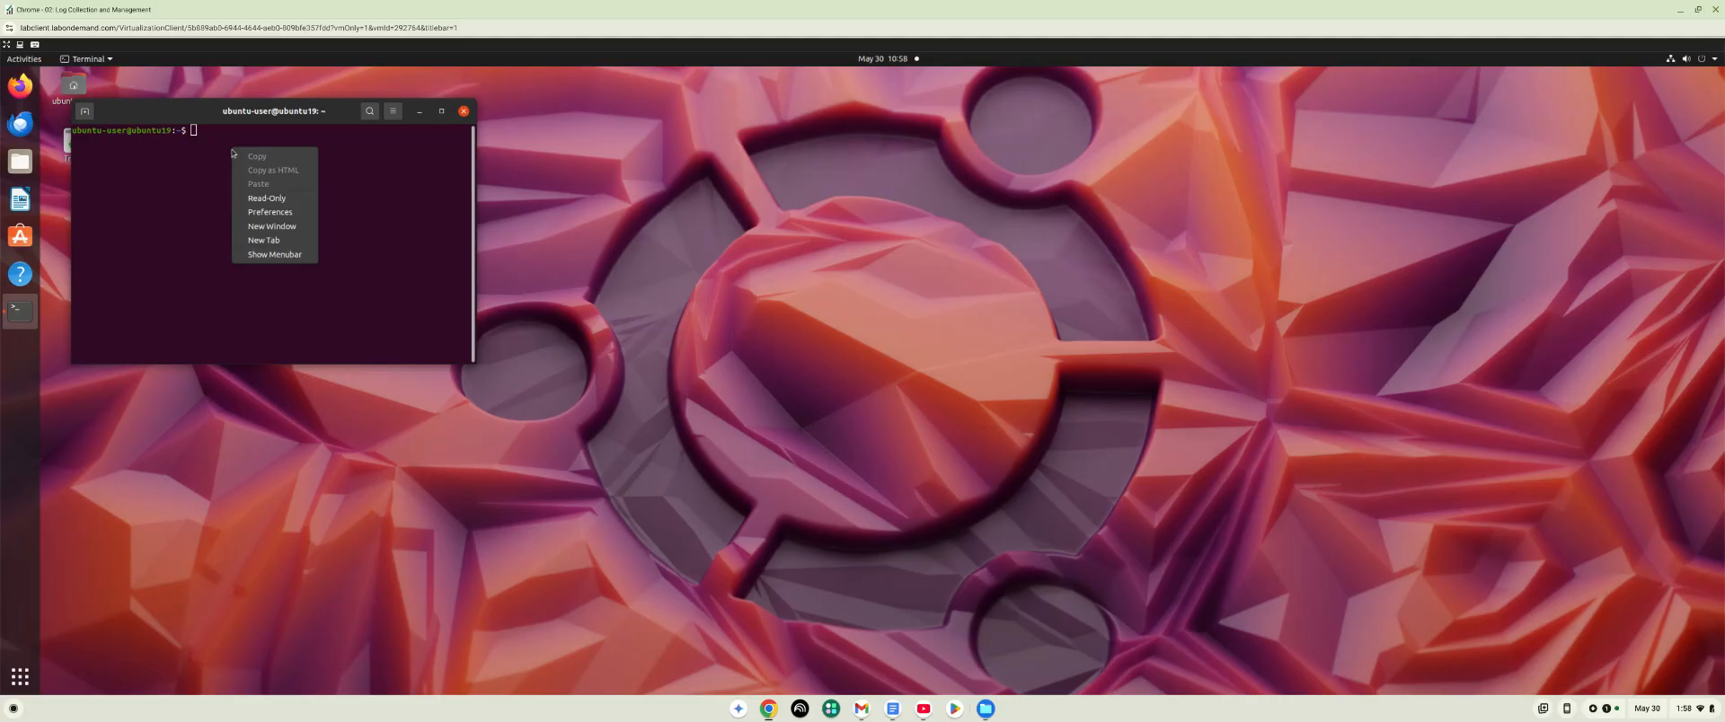
click(288, 213)
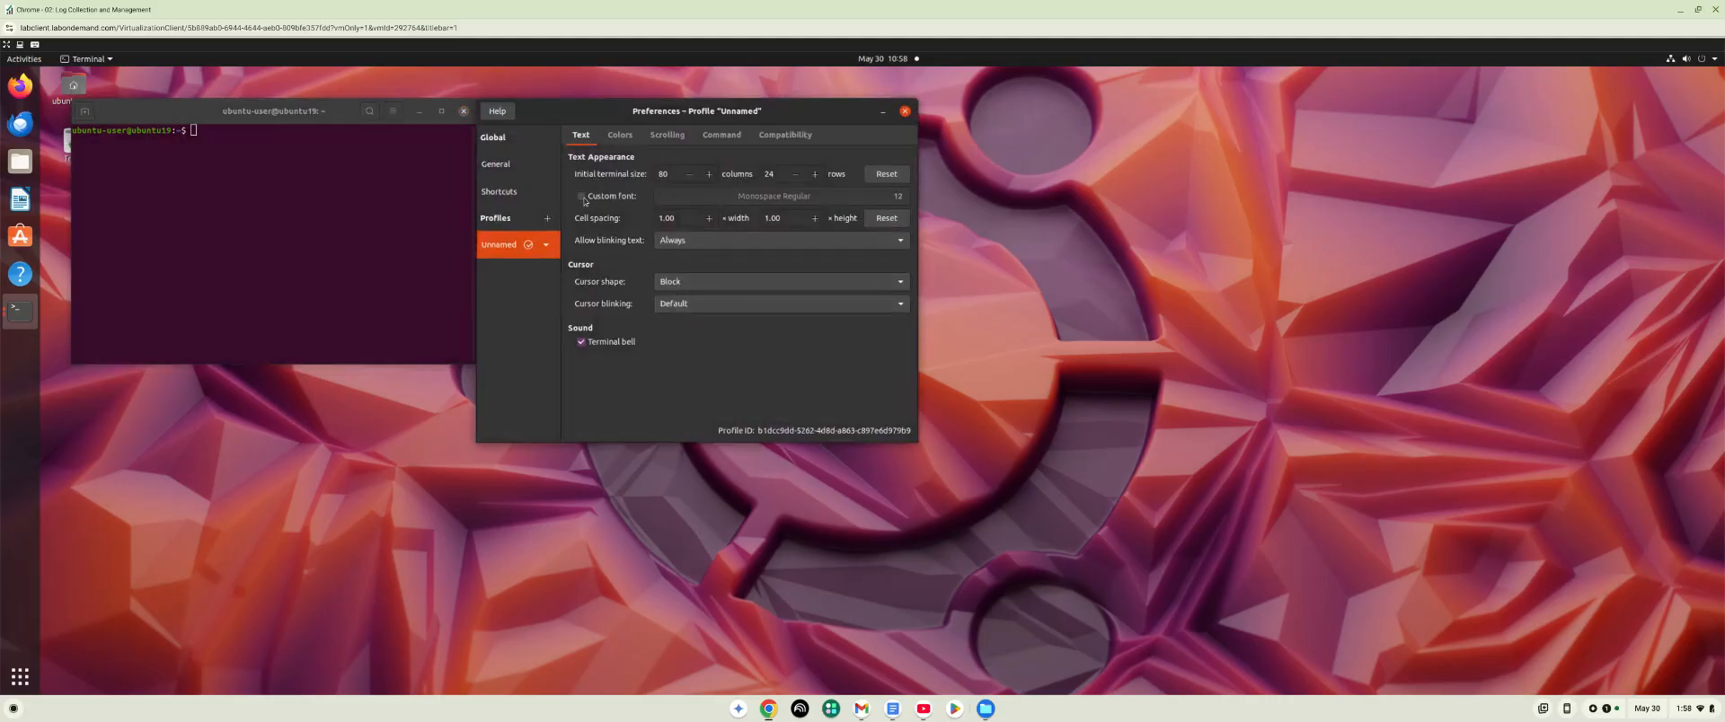
click(590, 197)
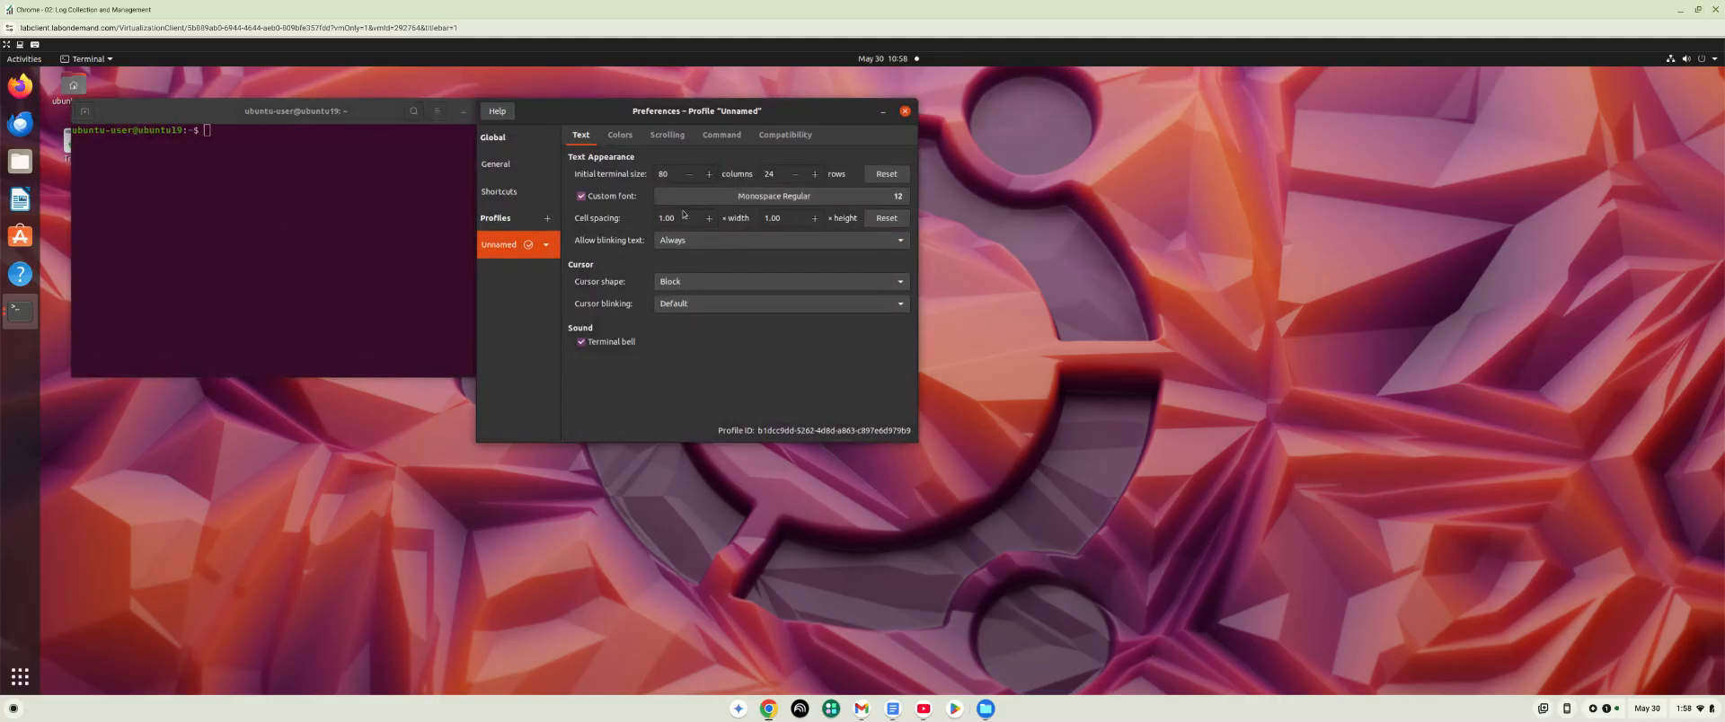
click(735, 202)
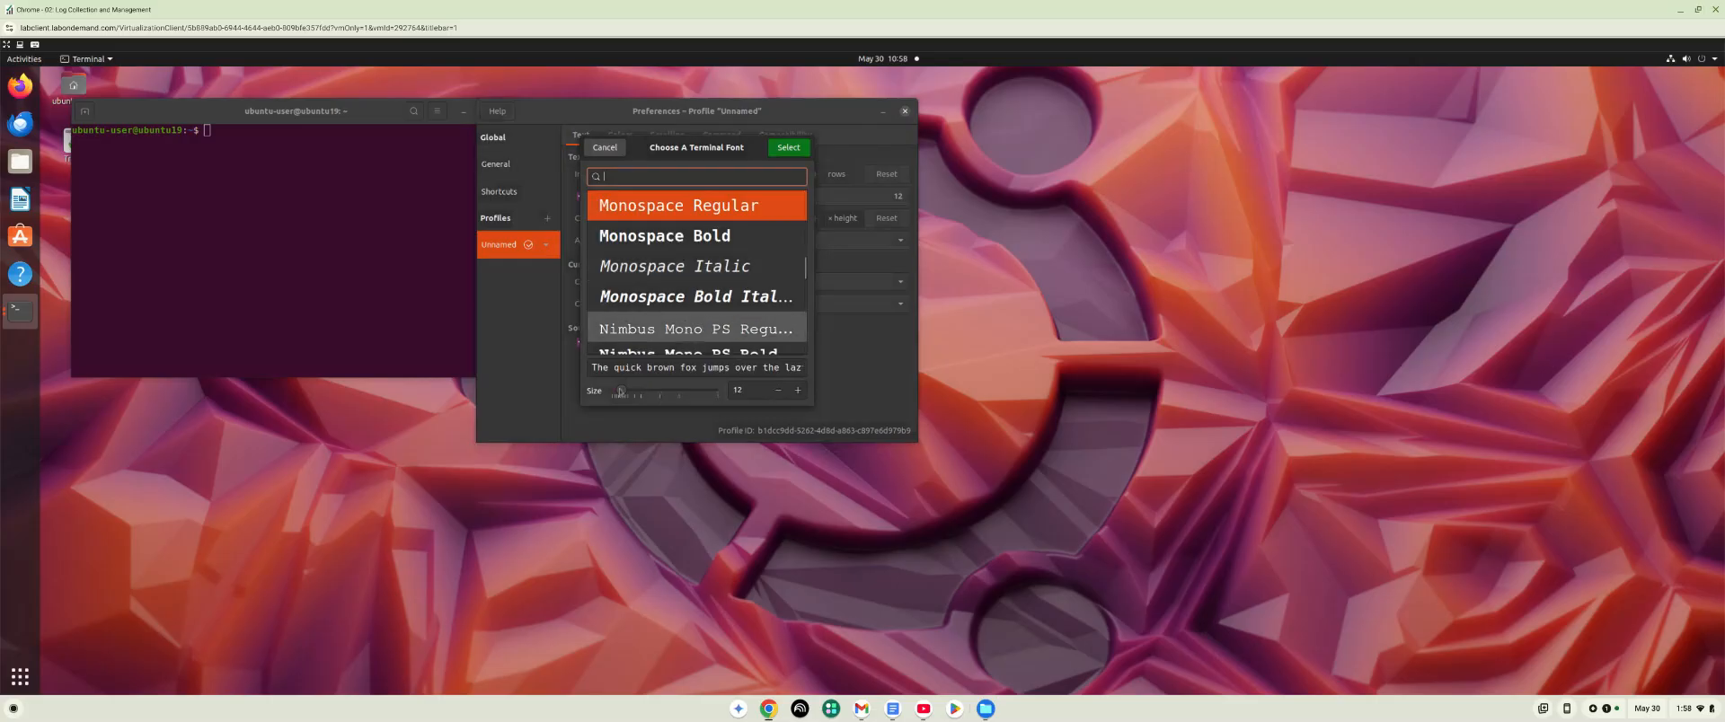
drag(626, 396, 642, 397)
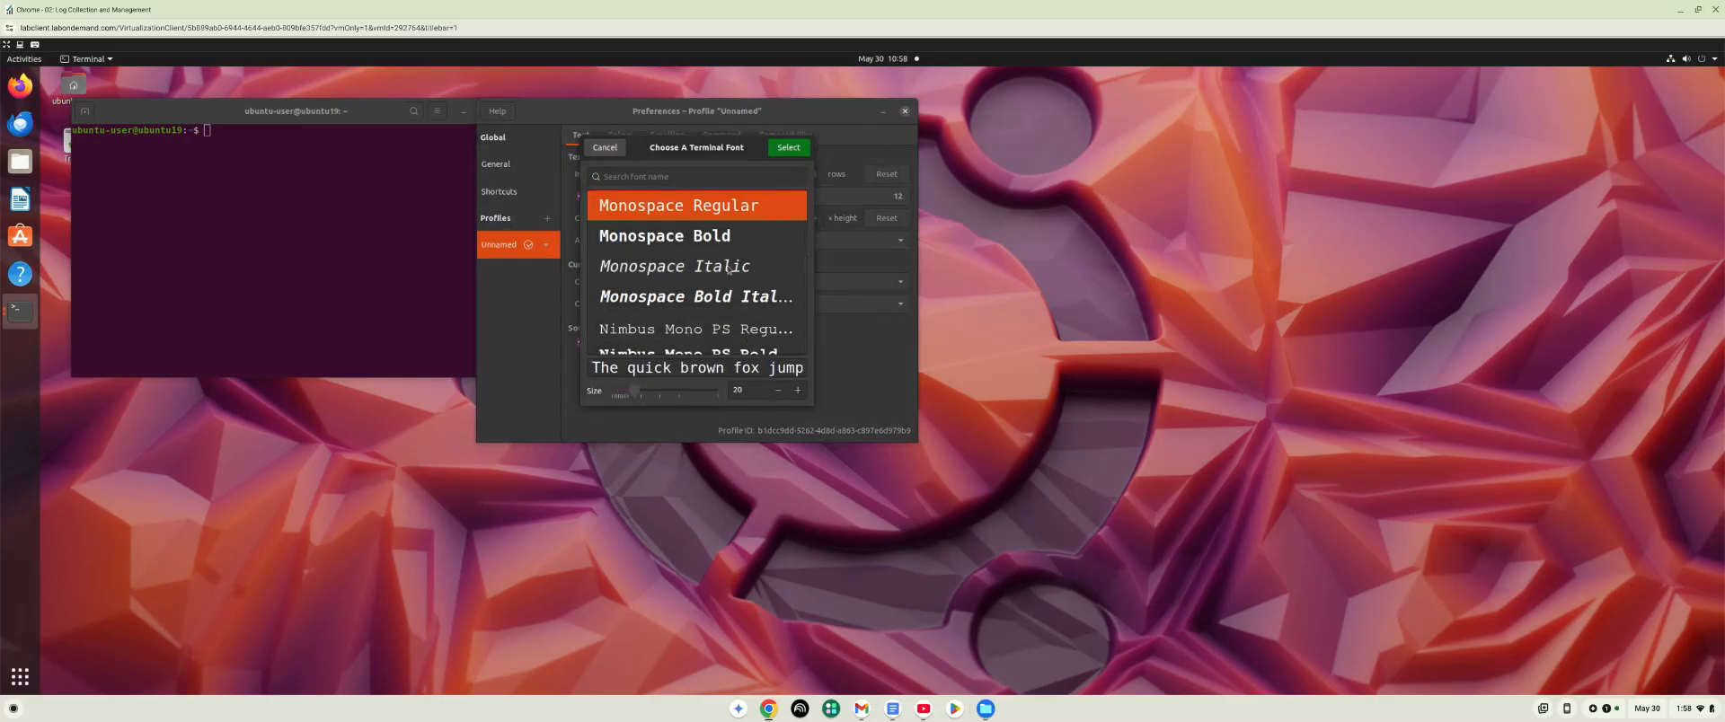
click(784, 150)
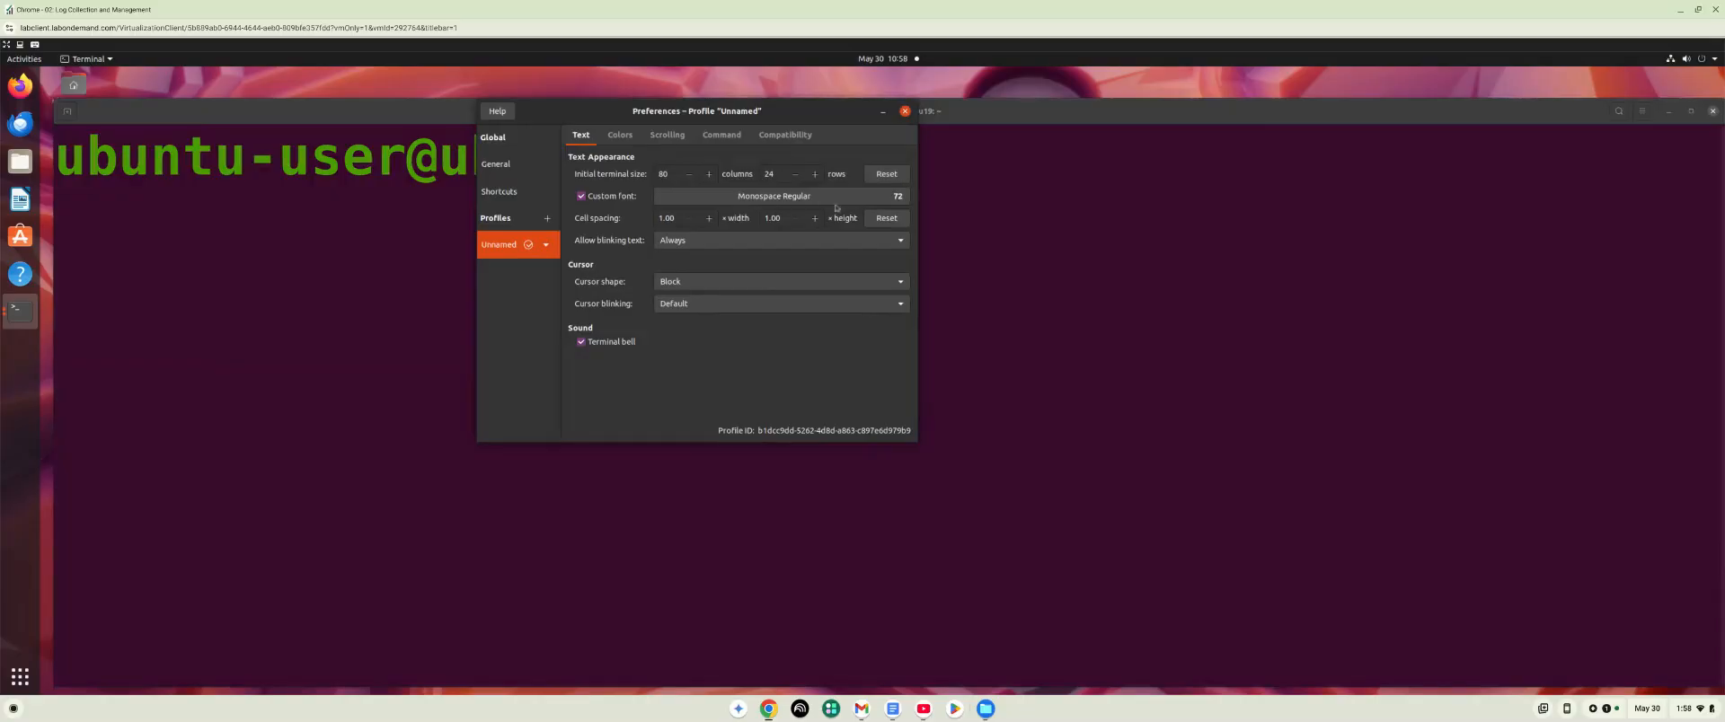
Set the terminal's custom font size to 20, close the preferences and maximize the terminal window.
click(801, 198)
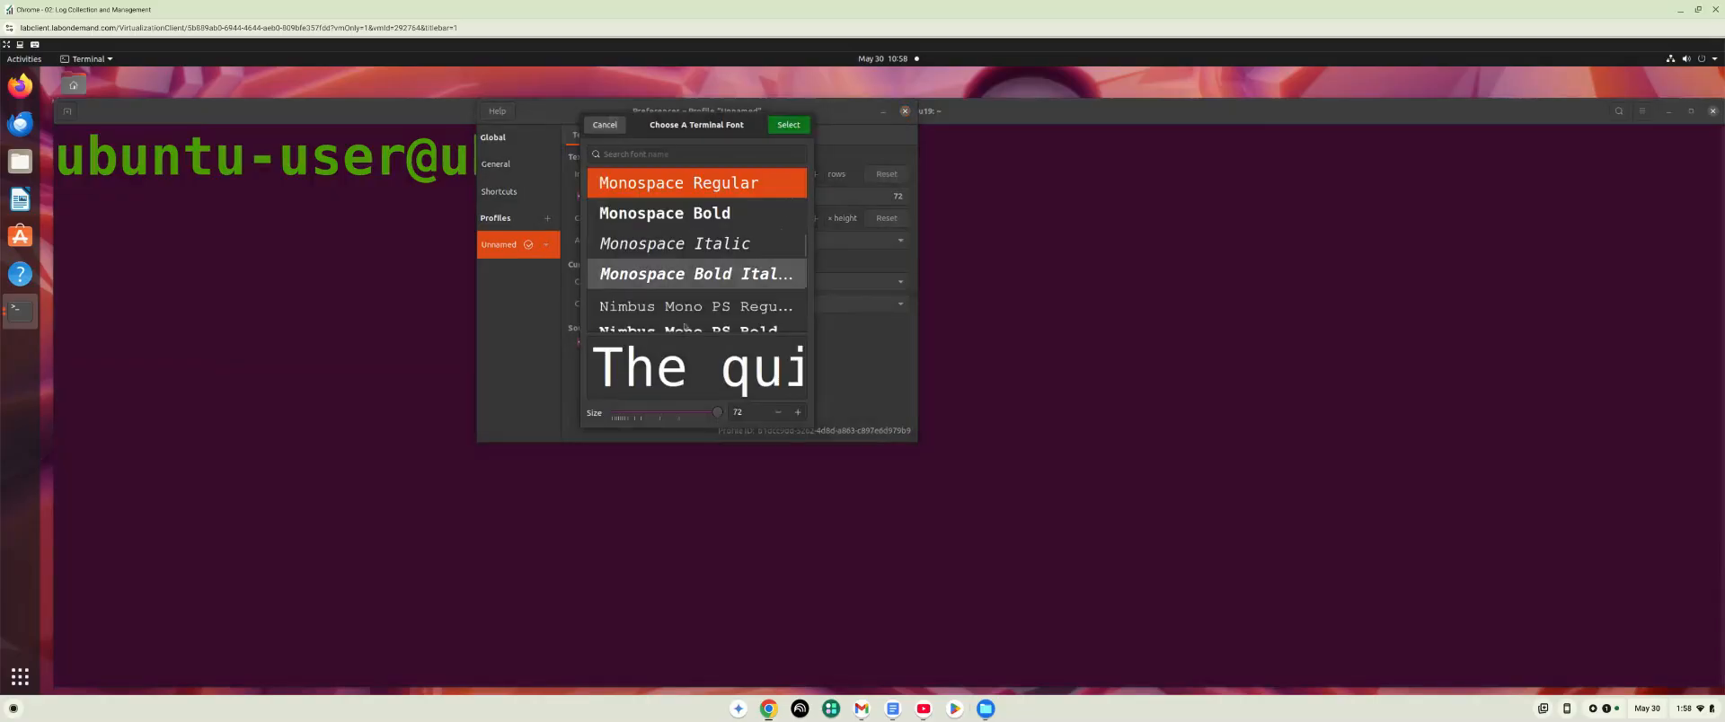
drag(696, 413, 634, 417)
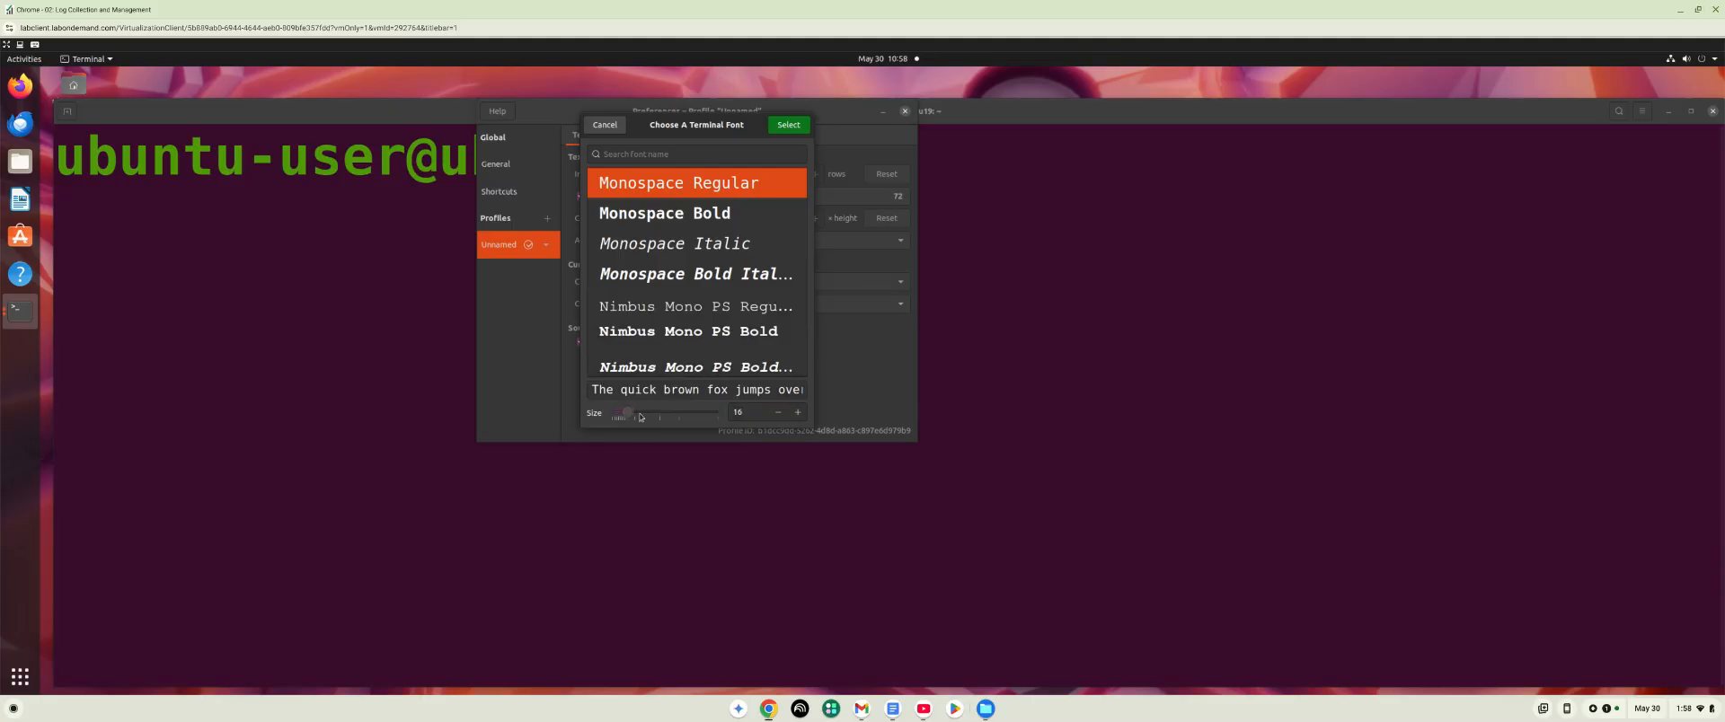
drag(639, 417, 641, 417)
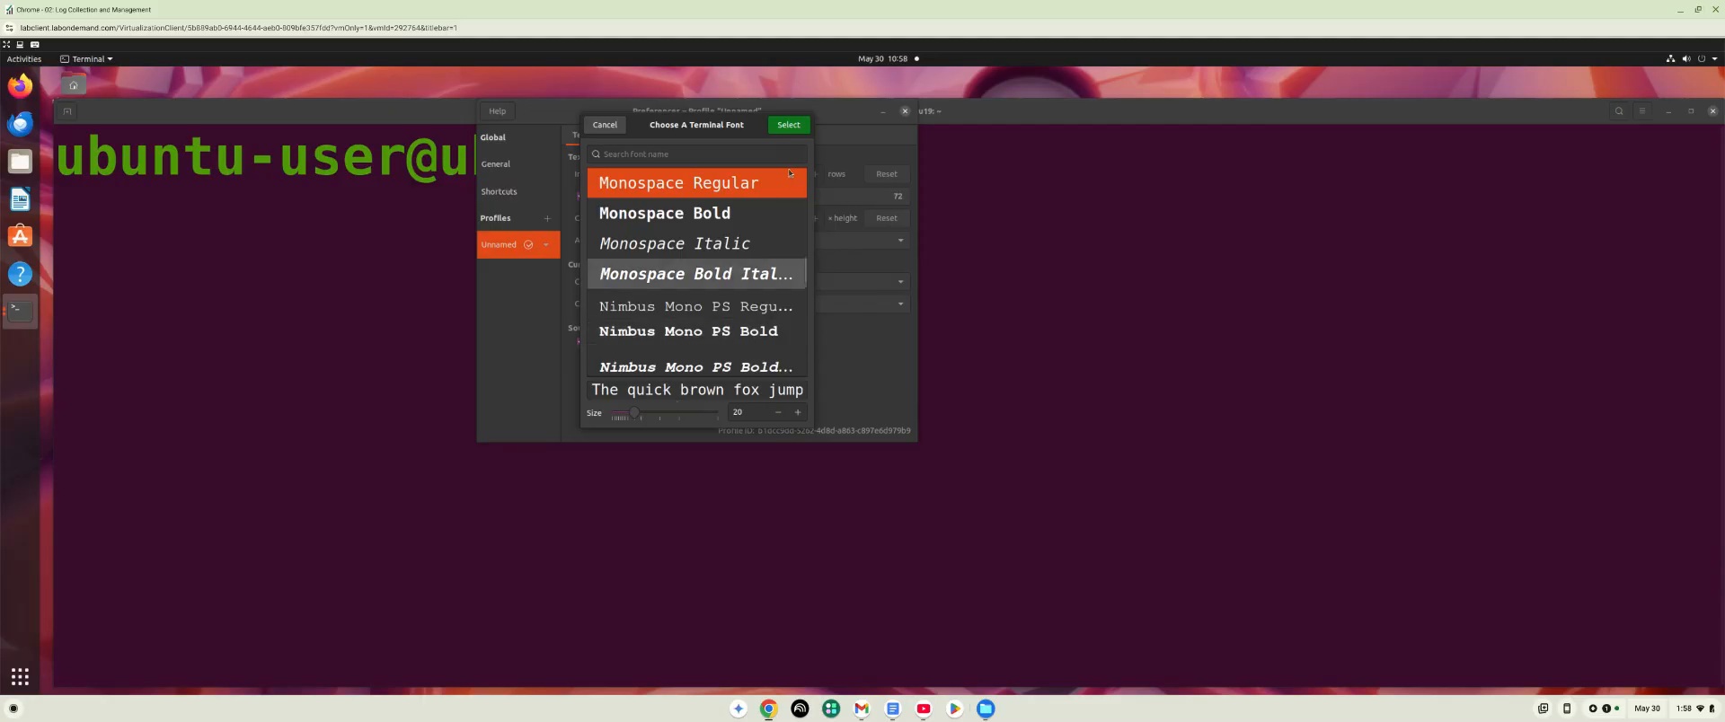
click(789, 126)
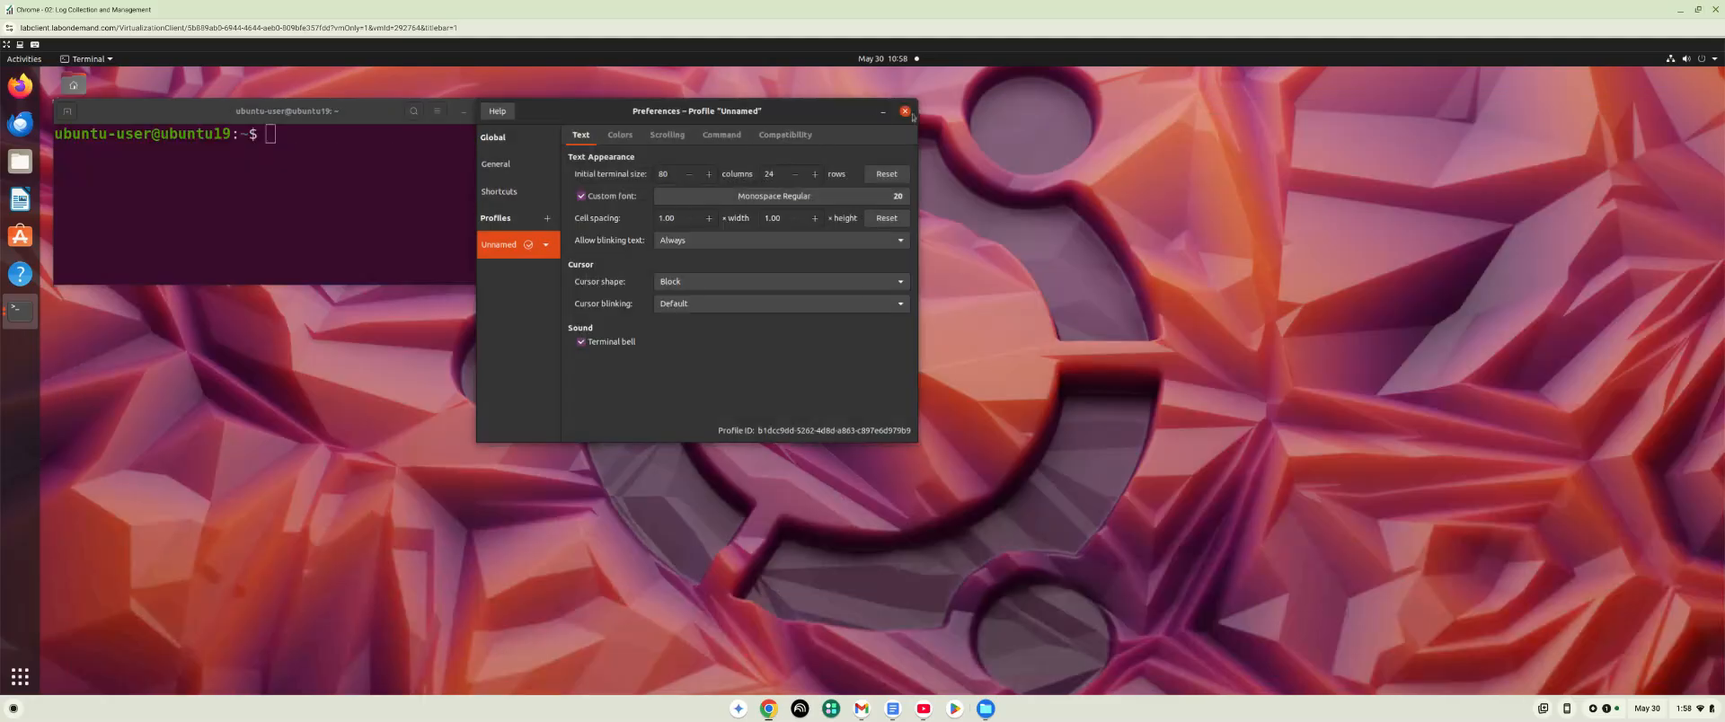
click(905, 111)
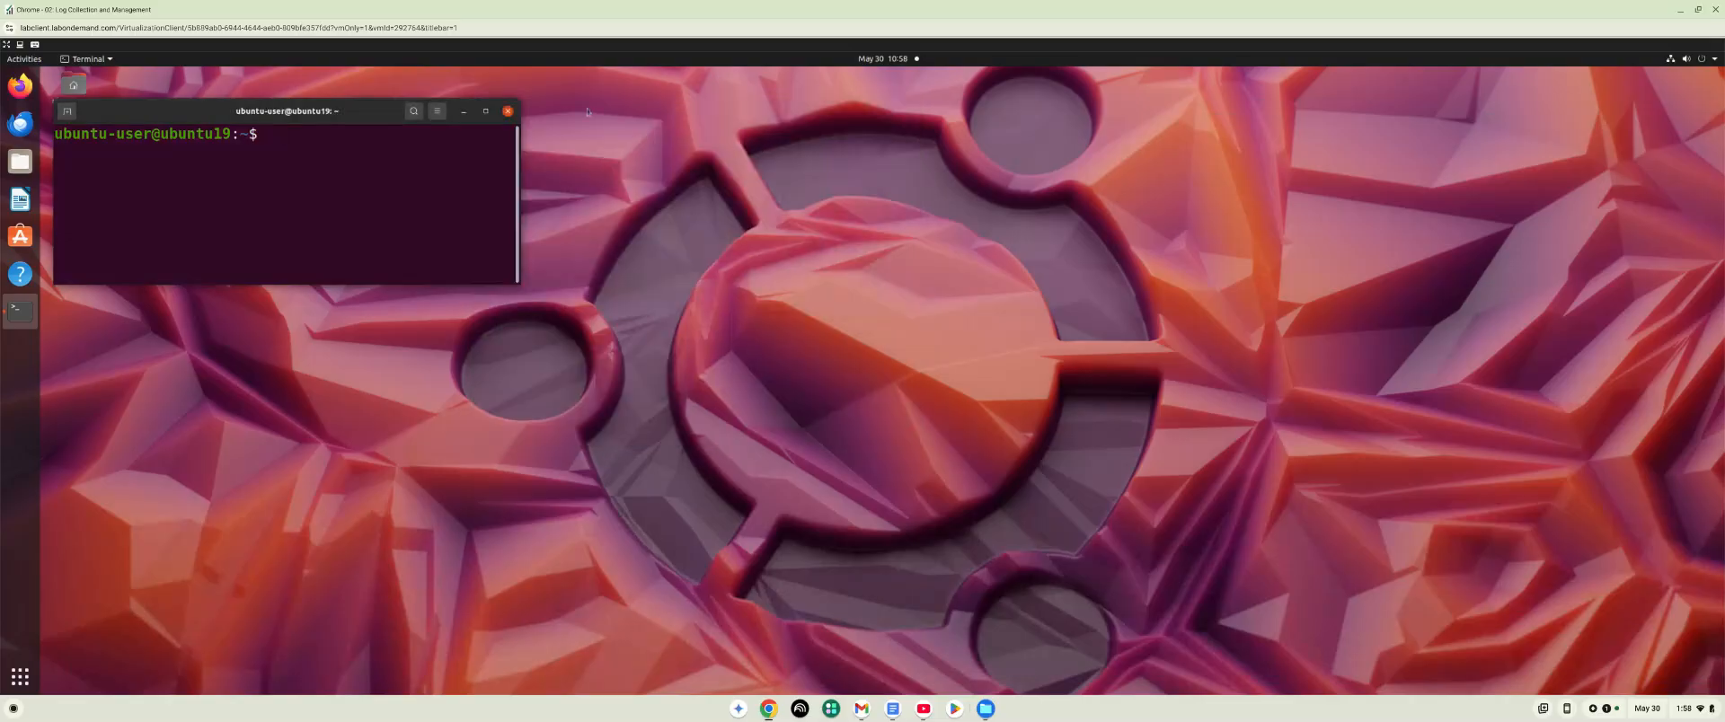
click(486, 112)
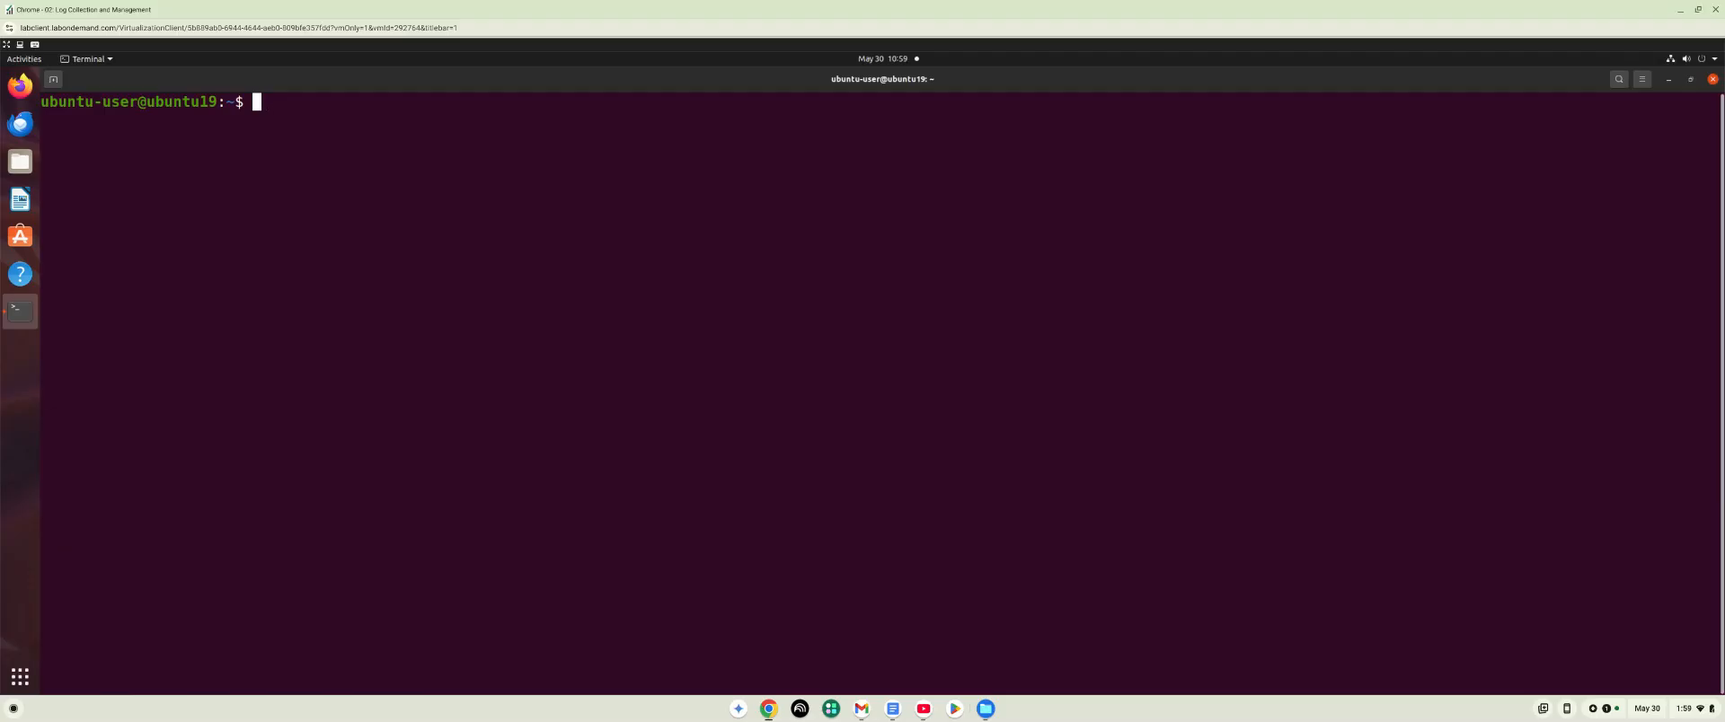
List the Wazuh agents with sudo /var/ossec/bin/agent_control -l, entering the sudo password, and check the Windows_PC agent's status.
text(sudo /var/ossec/)
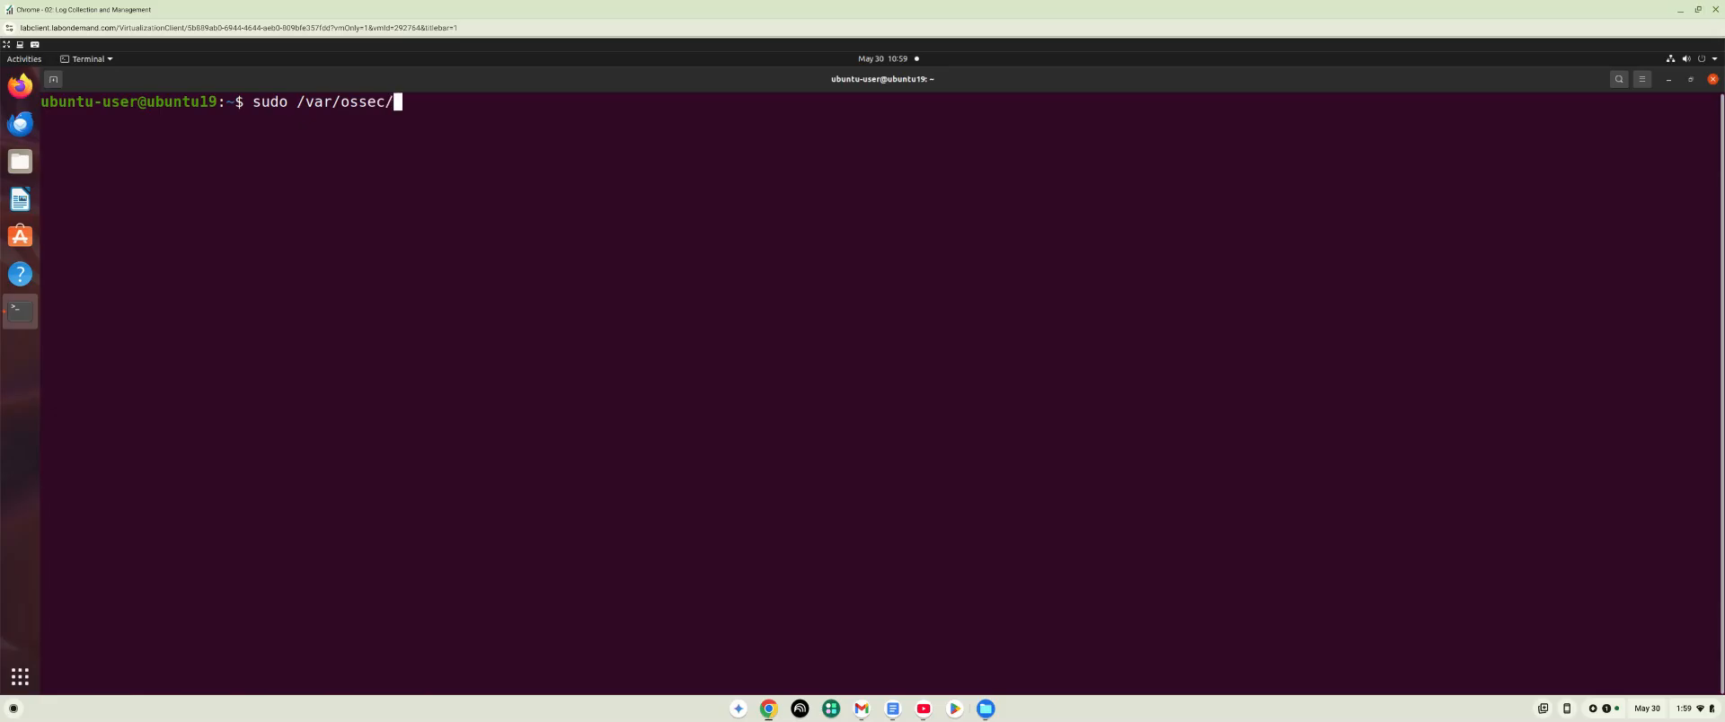
text(bin/agent_control )
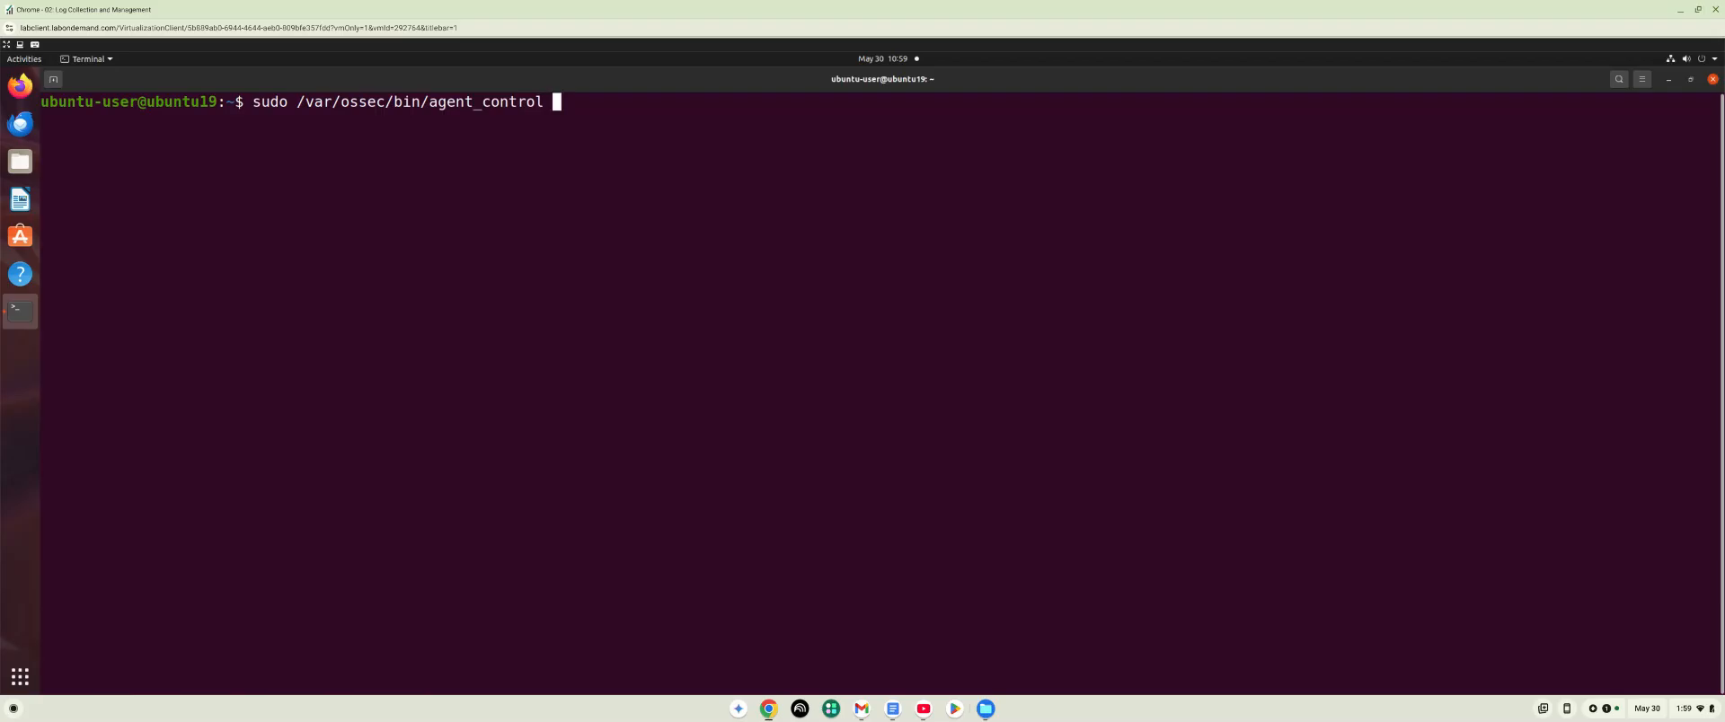
text(-l)
key(Return)
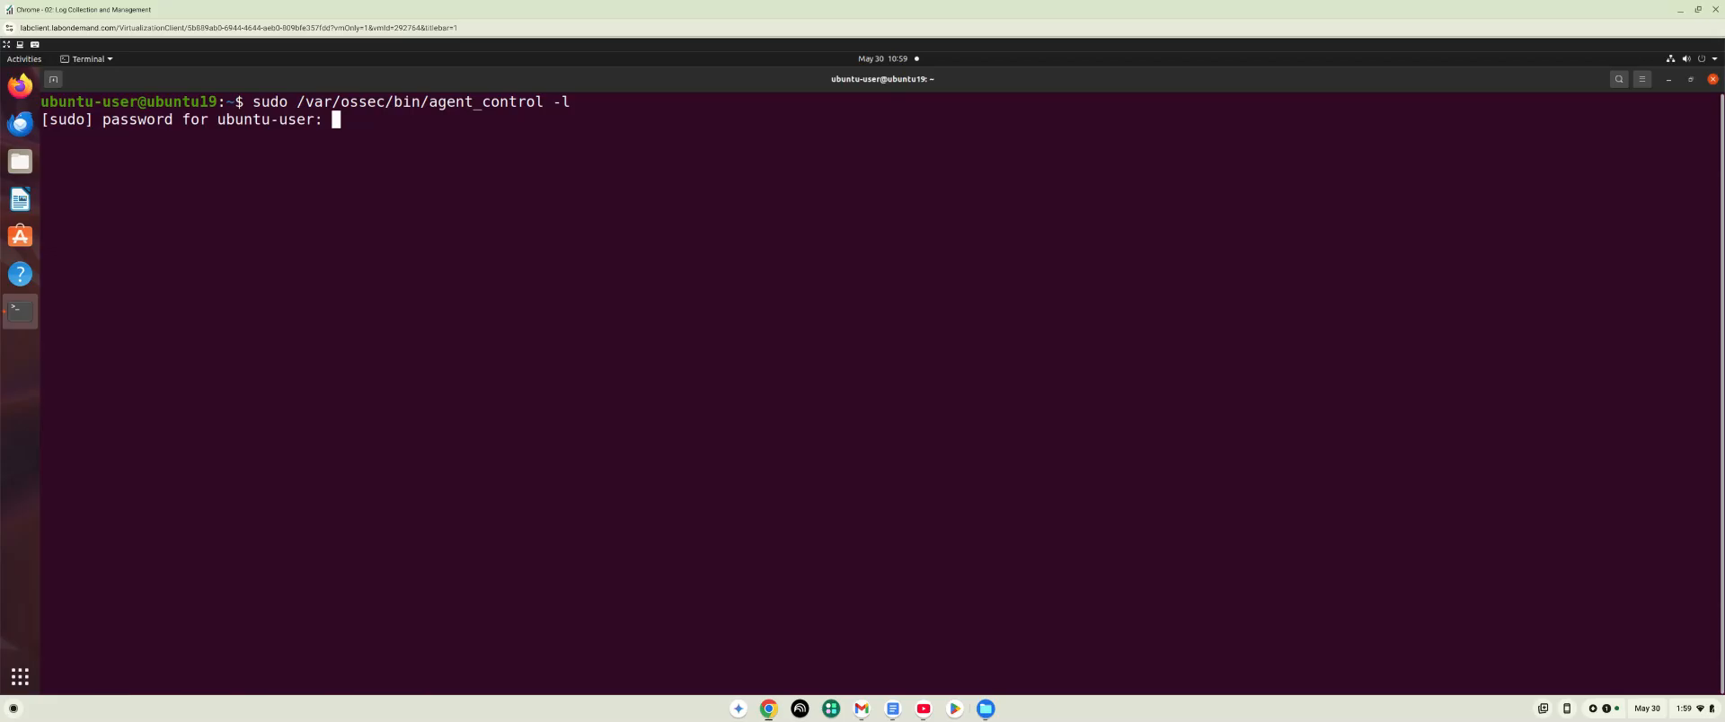
key(Return)
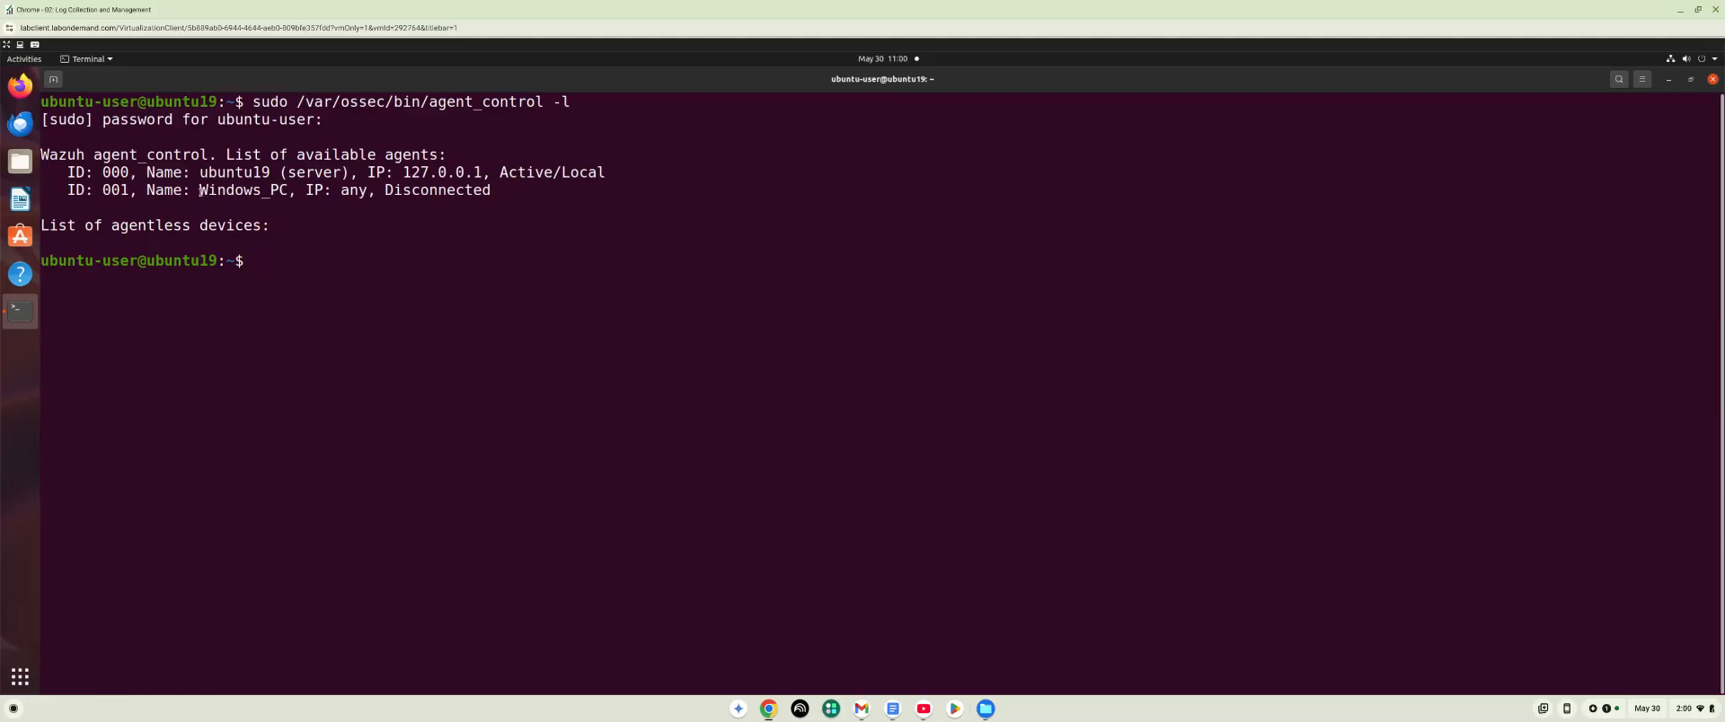
drag(234, 191, 312, 191)
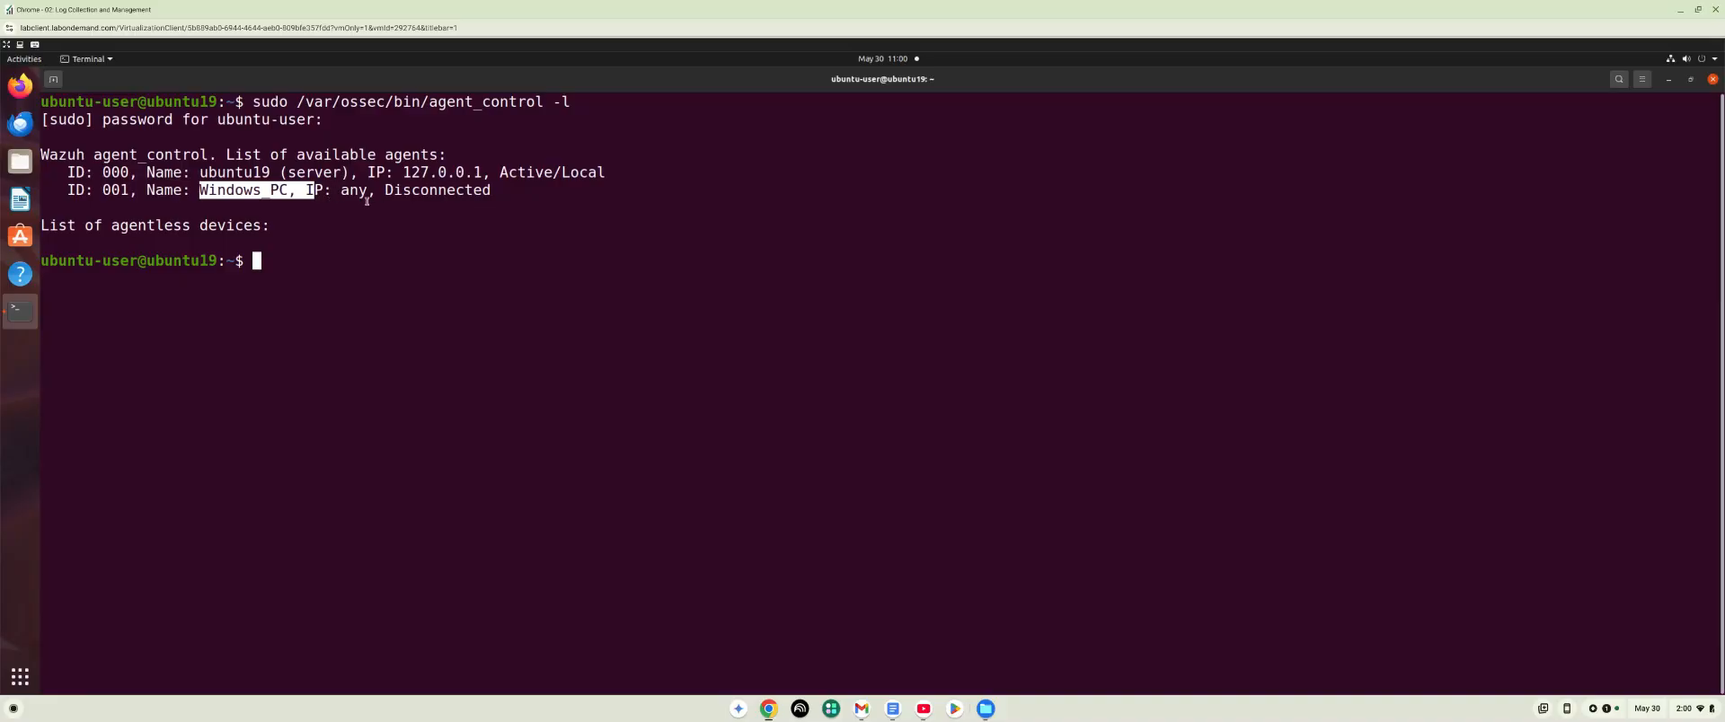
drag(385, 192, 490, 191)
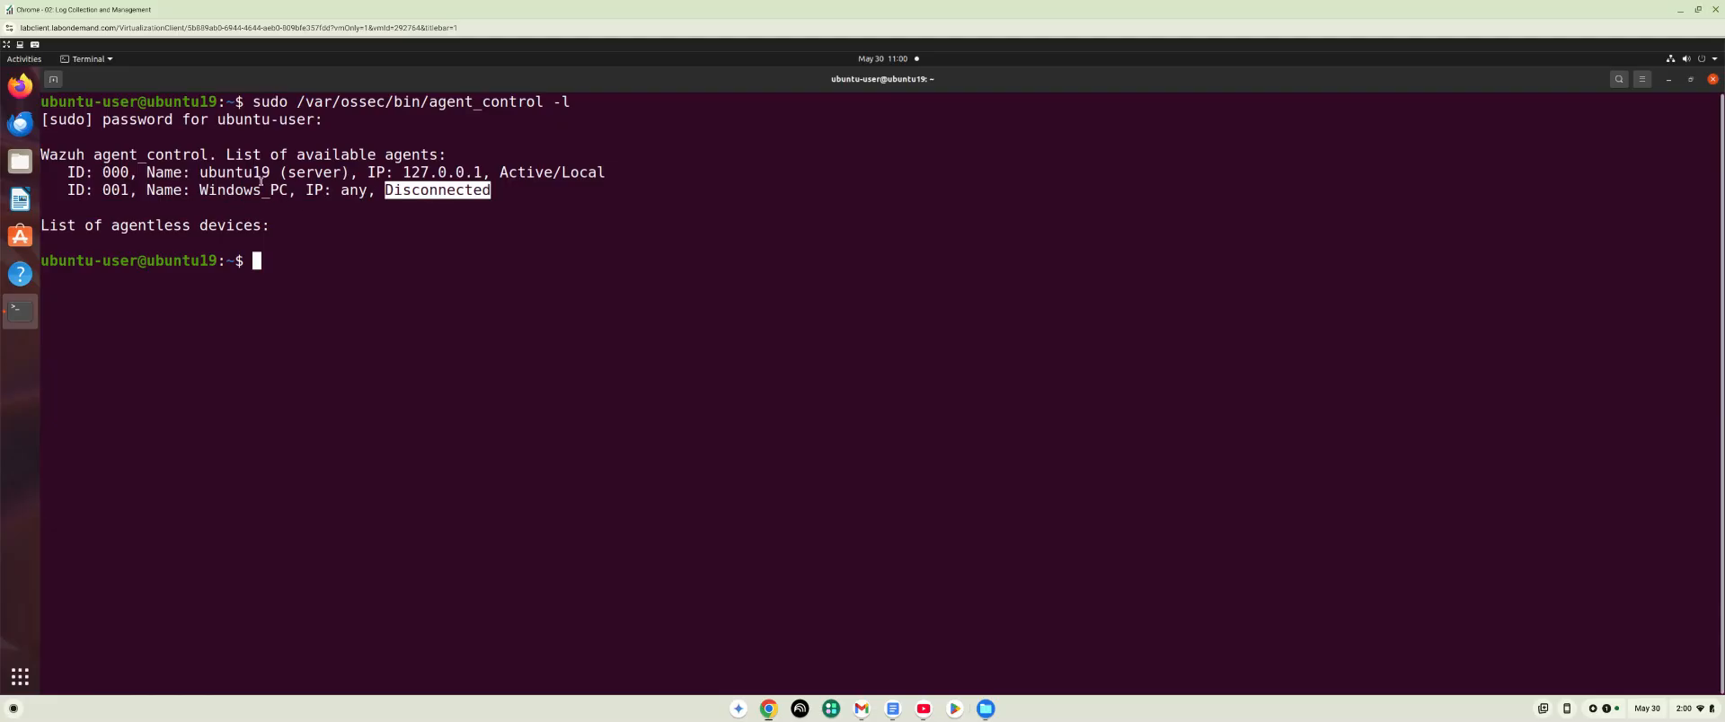
click(271, 269)
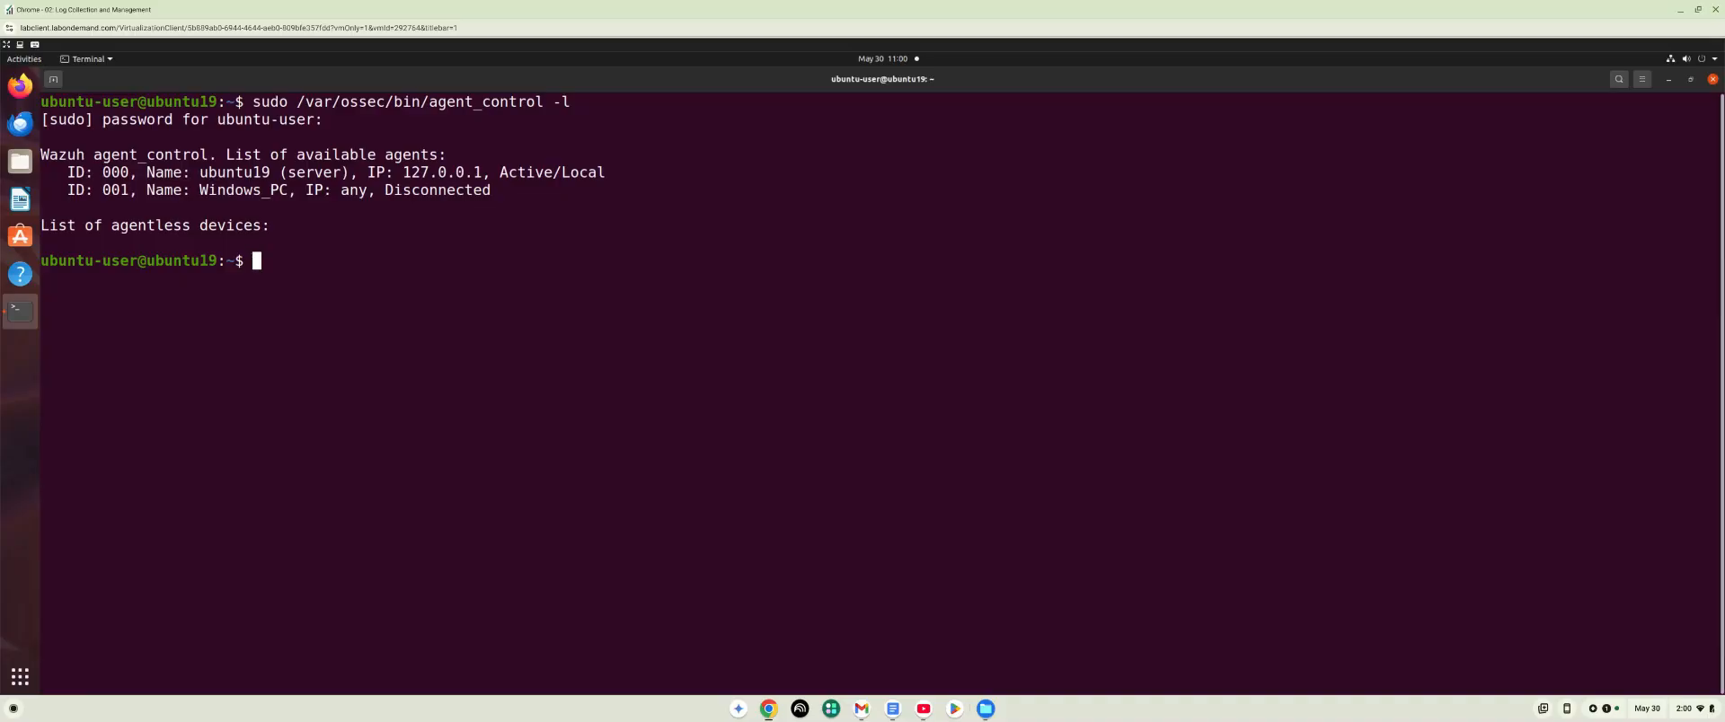
Follow the Wazuh manager's log with sudo tail -f /var/ossec/logs/ossec.log.
text(sudo tail -f /var/ossec)
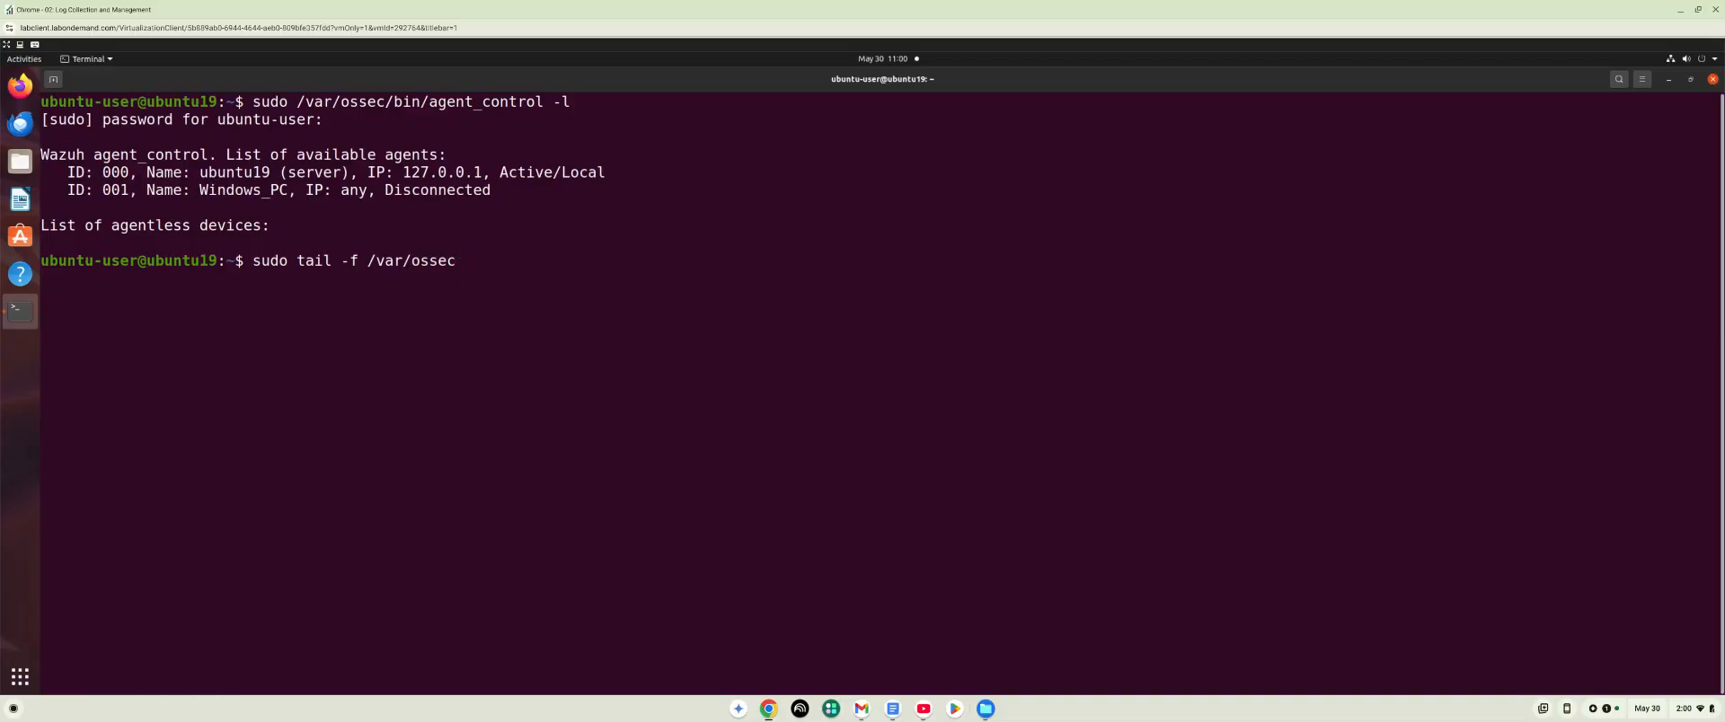
text(/logs/ossec.log)
key(Return)
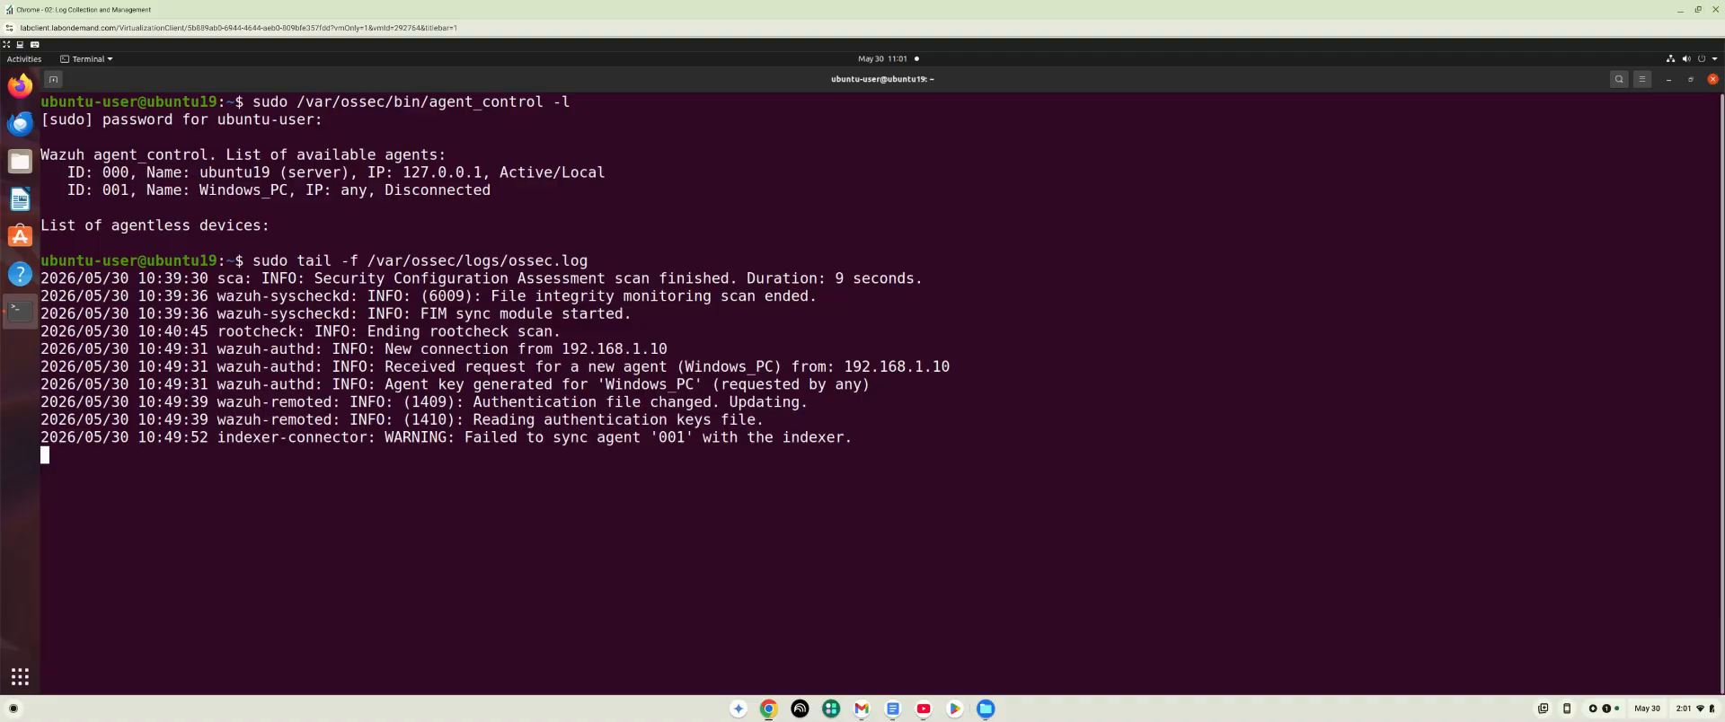
Switch to the Windows lab machine and start the Wazuh service in PowerShell with NET START WazuhSvc.
click(771, 711)
click(801, 664)
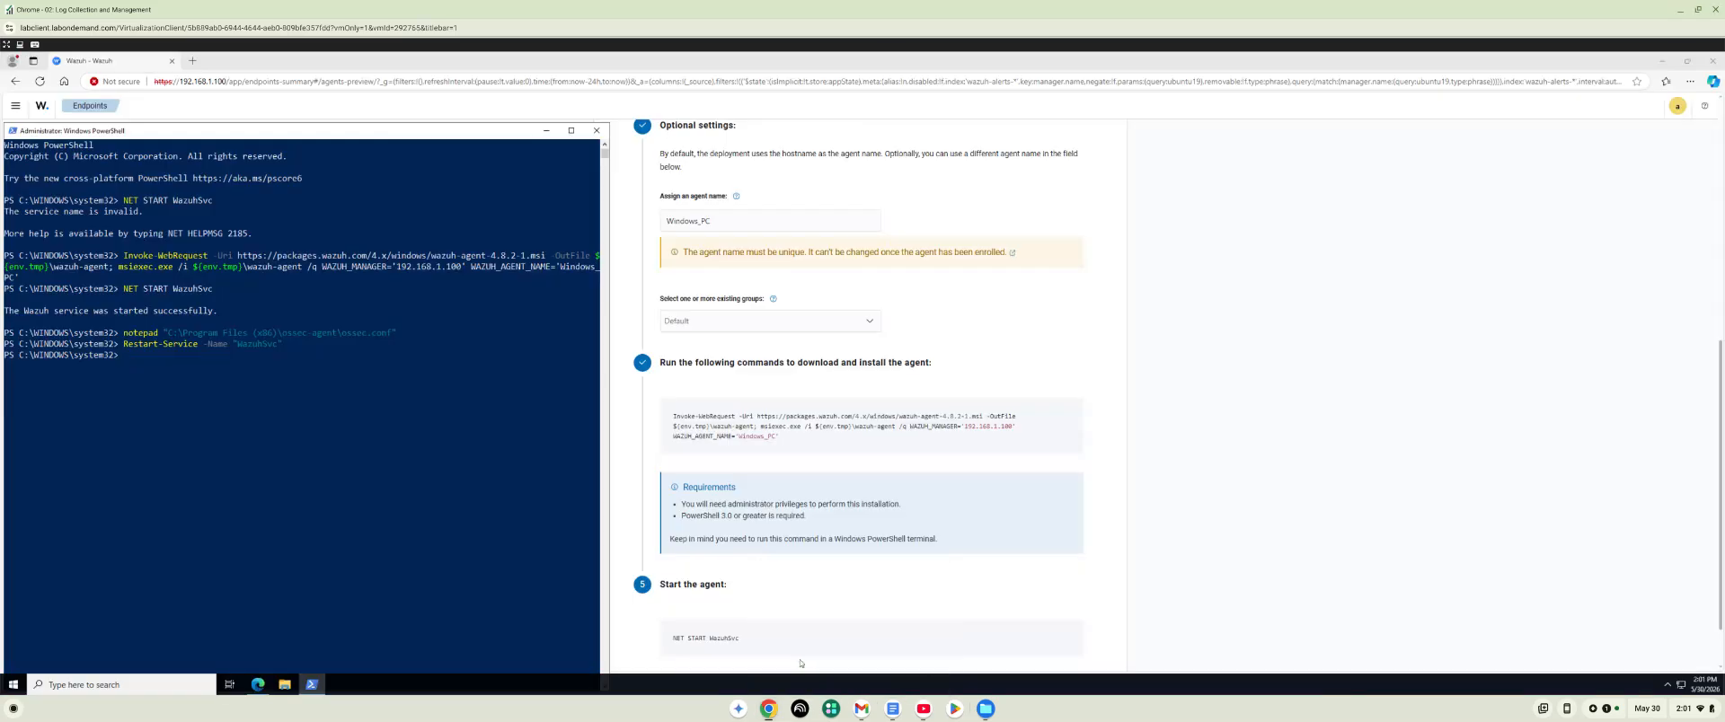
click(129, 360)
key(Up)
key(Up)
key(Up)
key(Return)
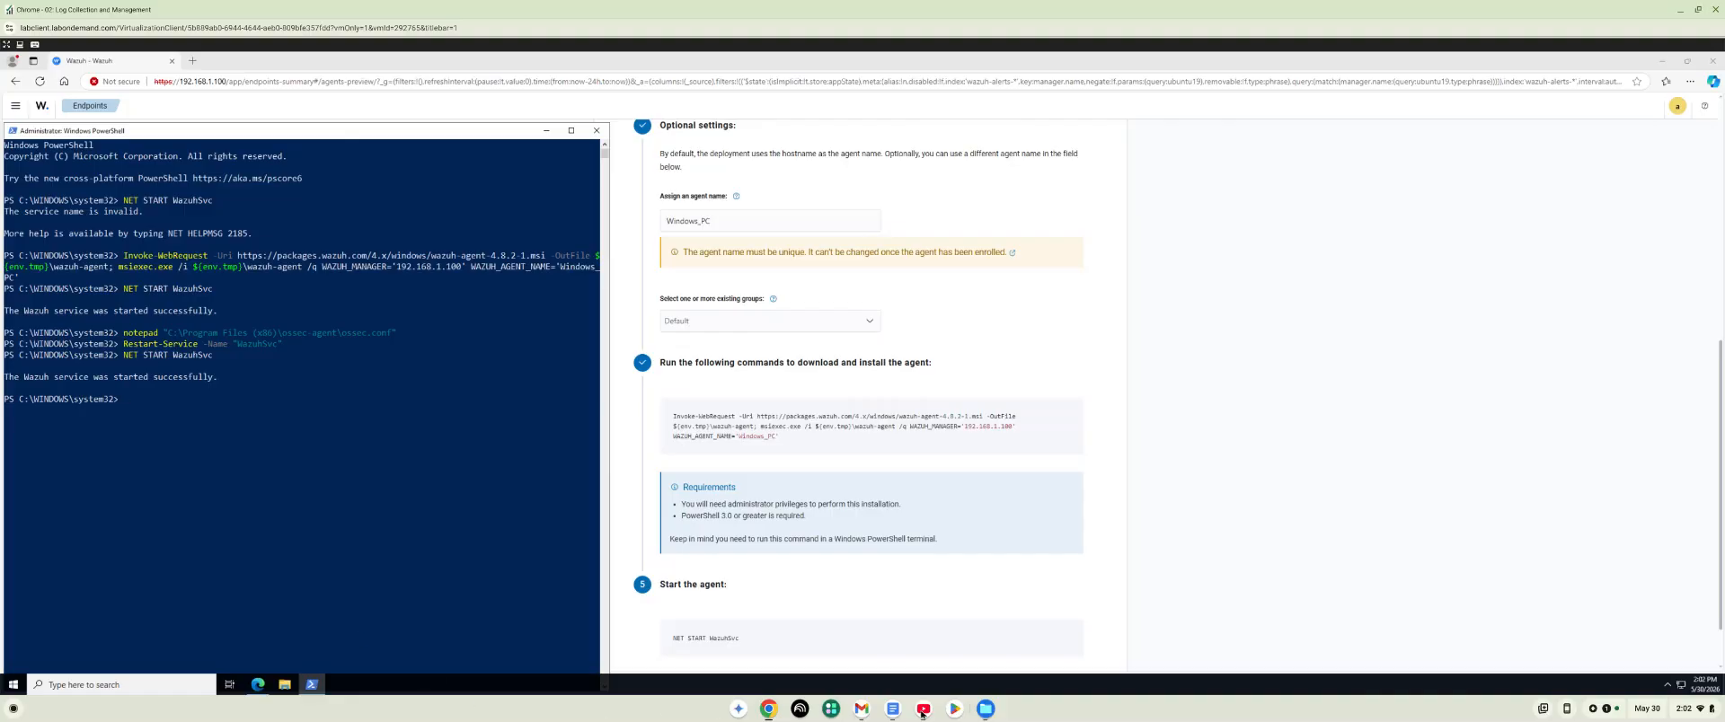
Return to the Ubuntu machine, stop following the log and rerun sudo /var/ossec/bin/agent_control -l.
click(769, 716)
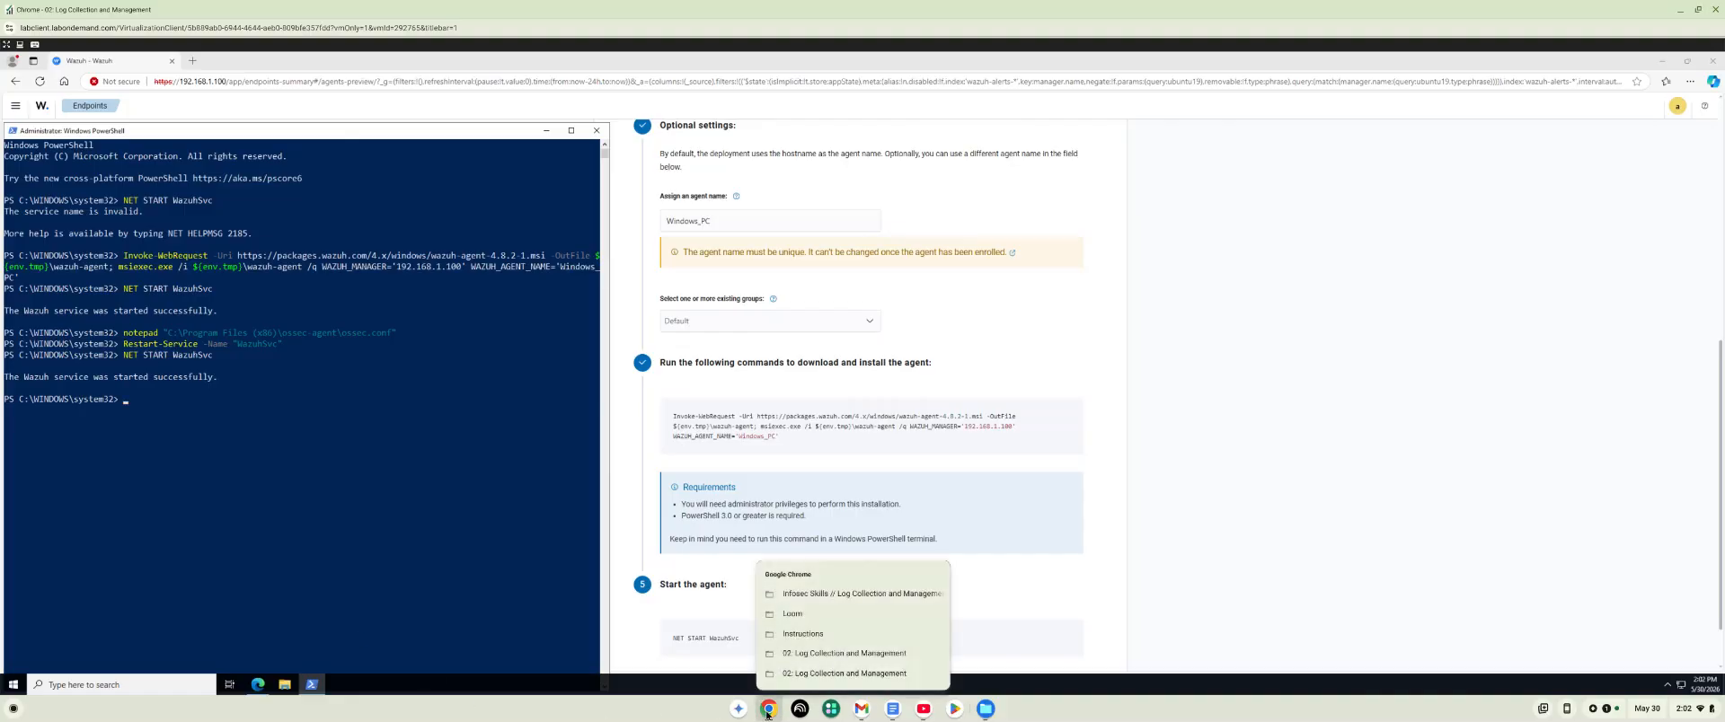
click(814, 669)
click(769, 712)
click(790, 679)
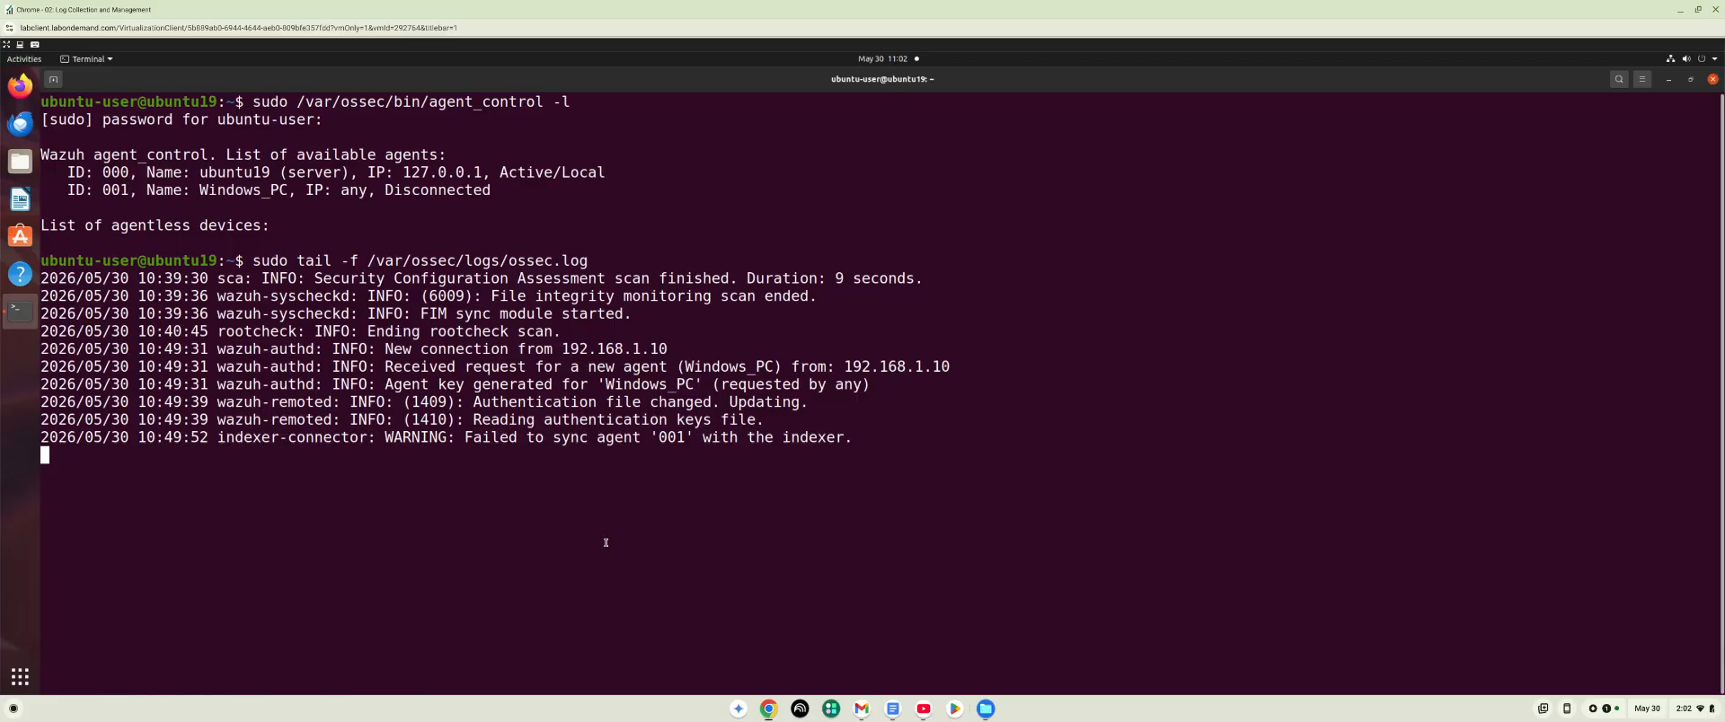
key(ctrl+c)
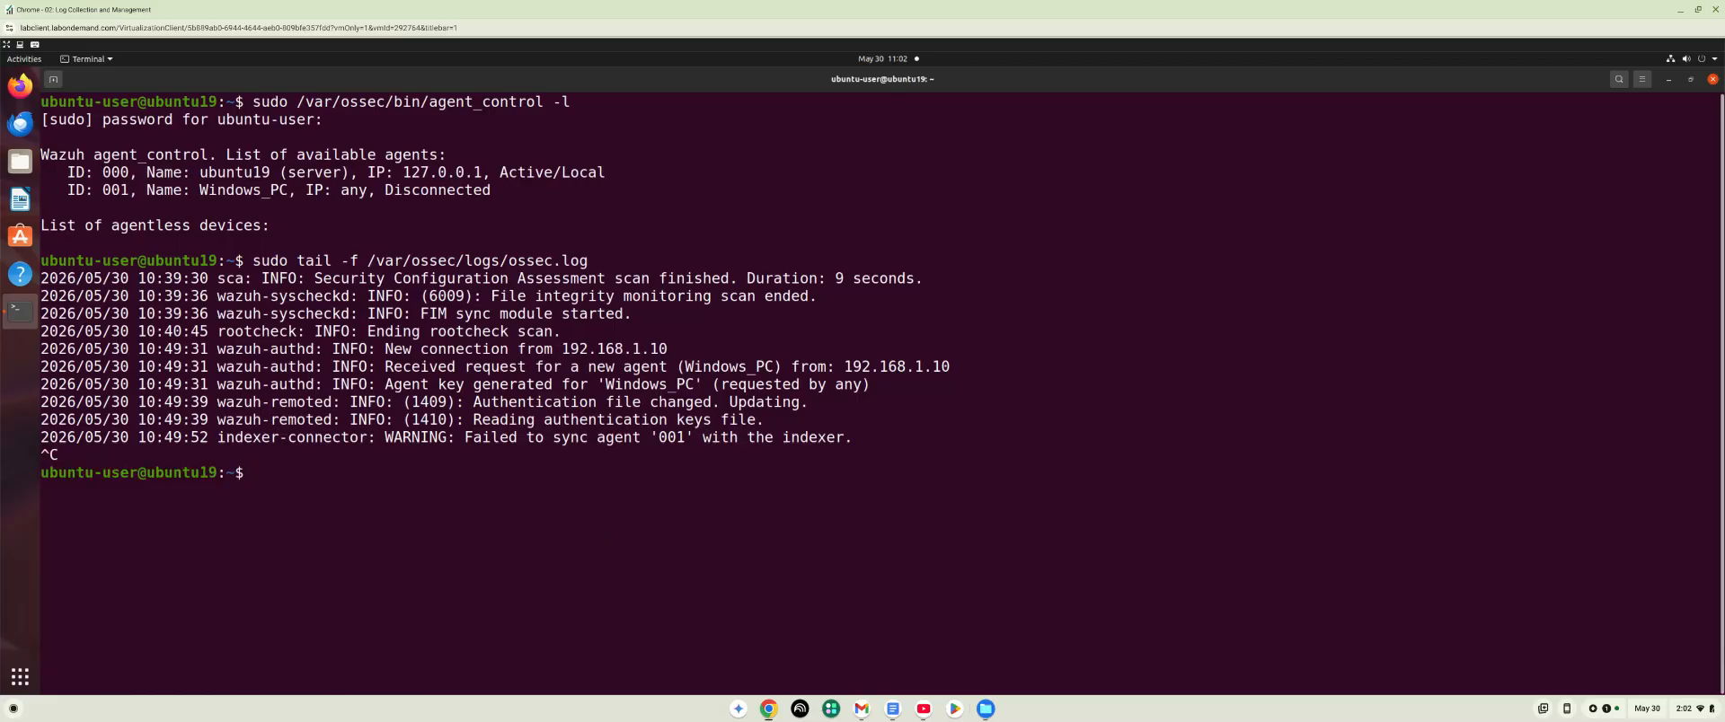
key(Up)
key(Up)
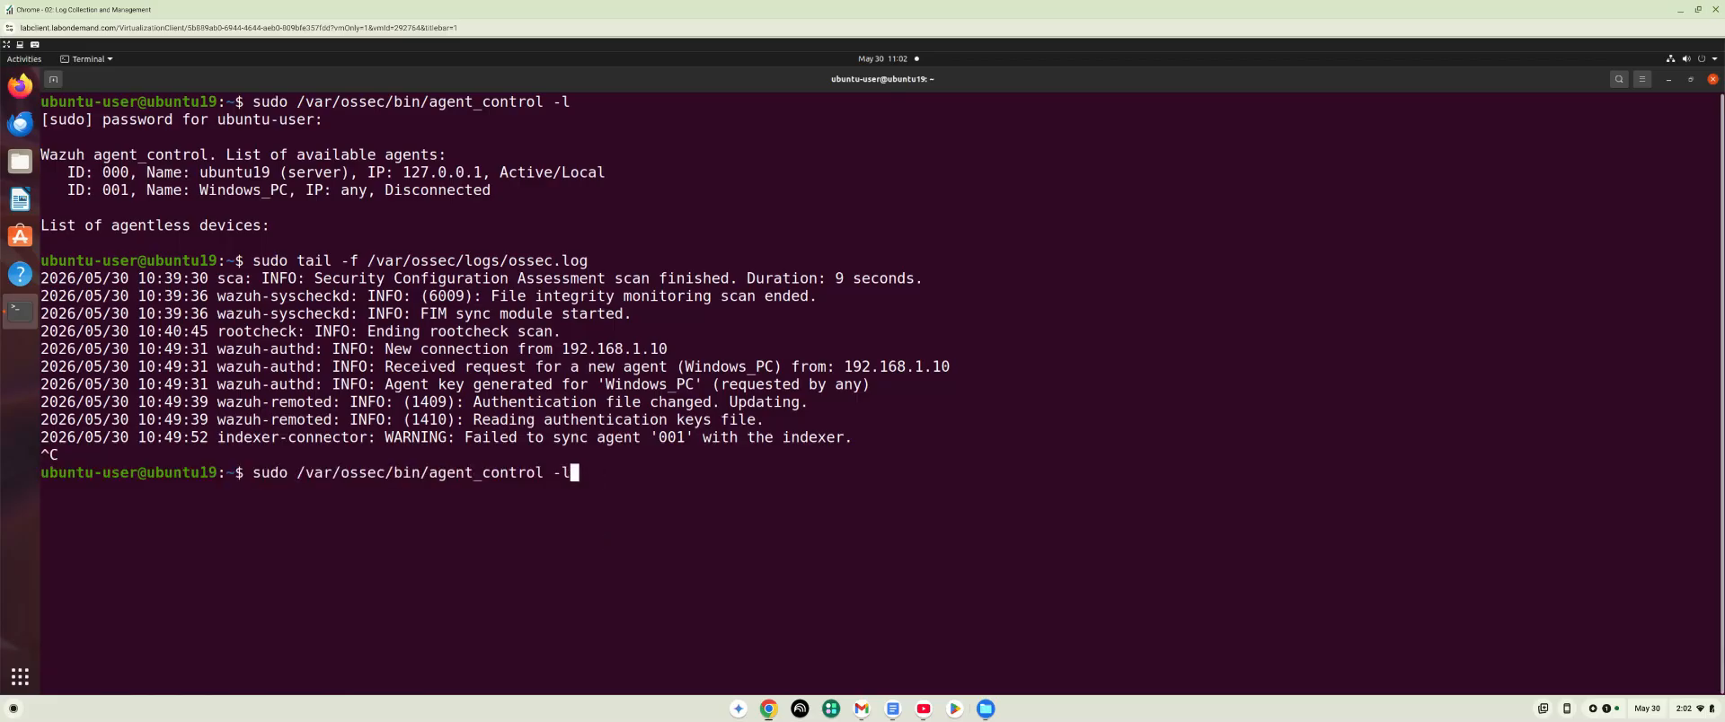
key(Return)
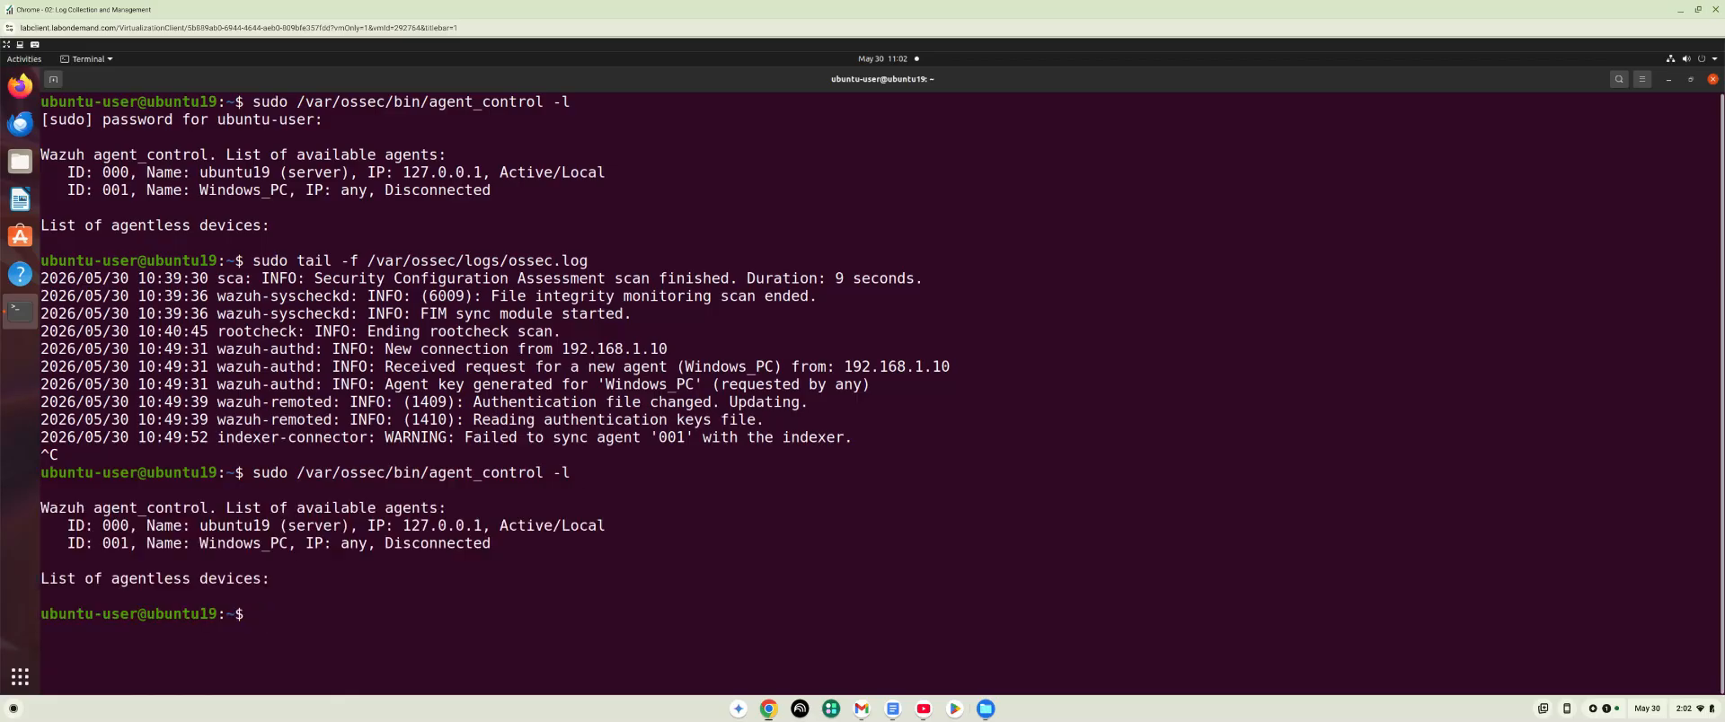
Rerun sudo tail -f /var/ossec/logs/ossec.log to review the manager log, and stop following it.
key(Up)
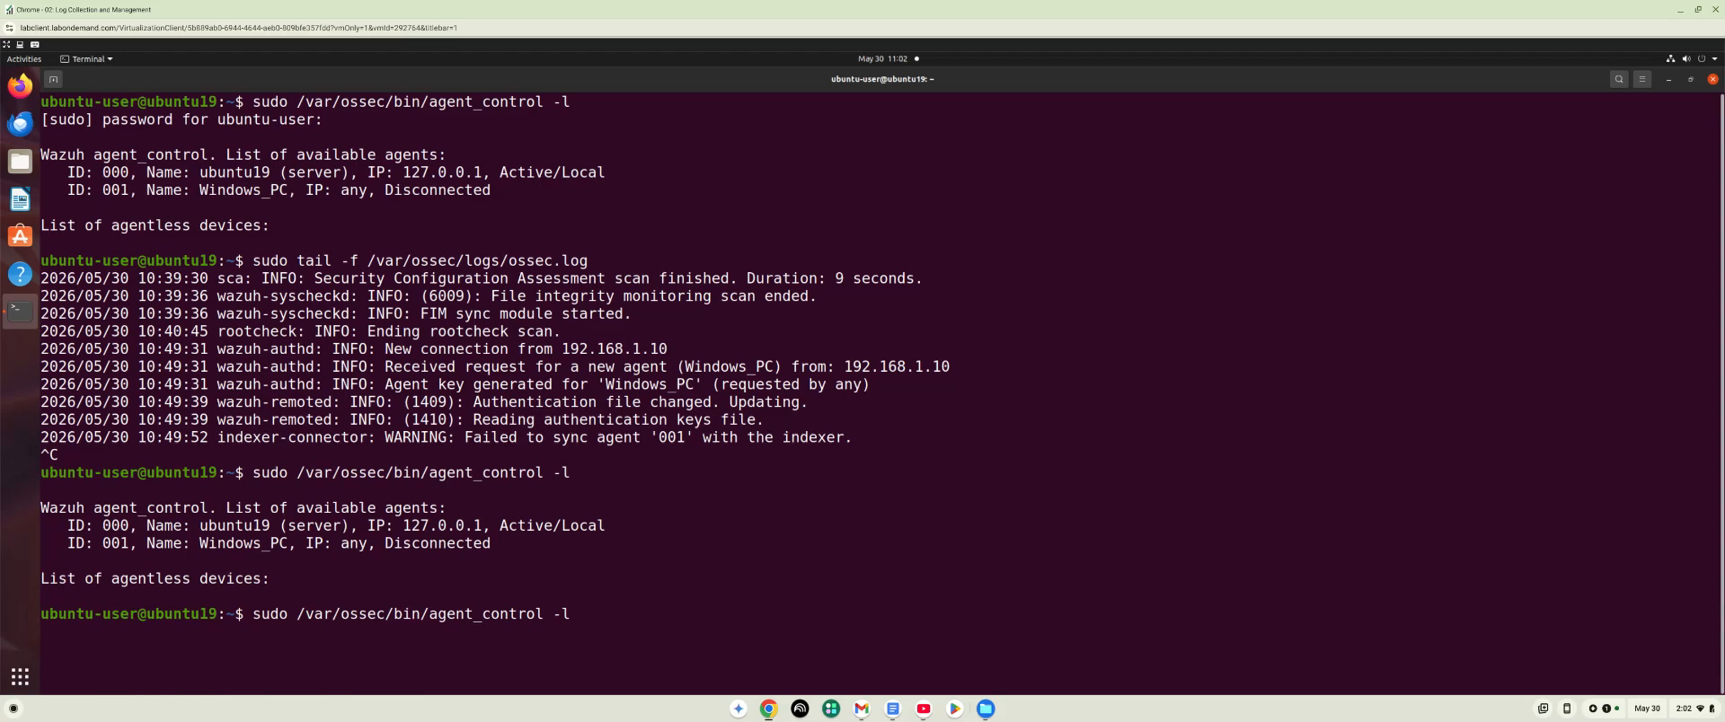
key(Up)
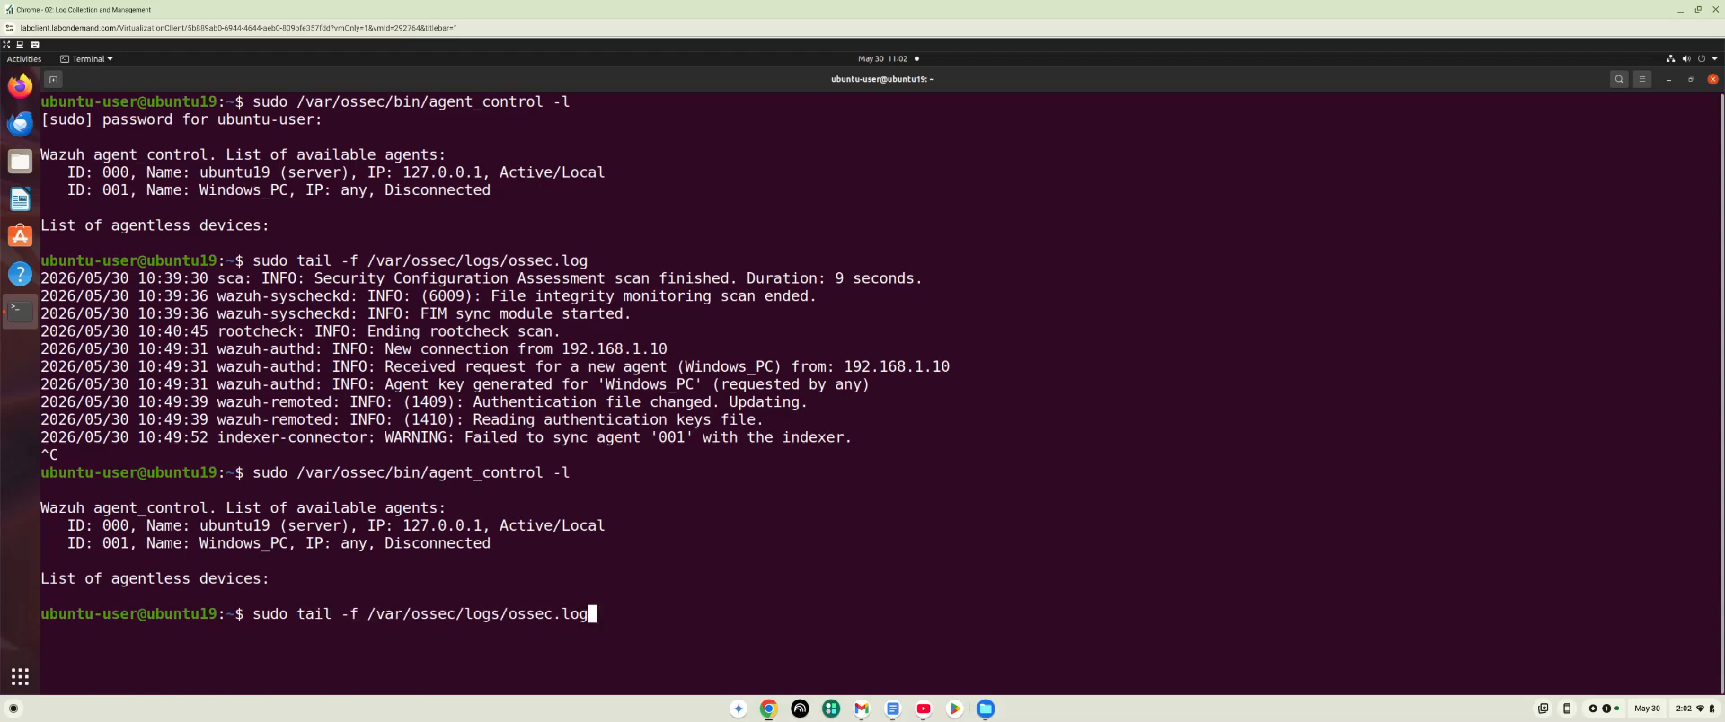
key(Return)
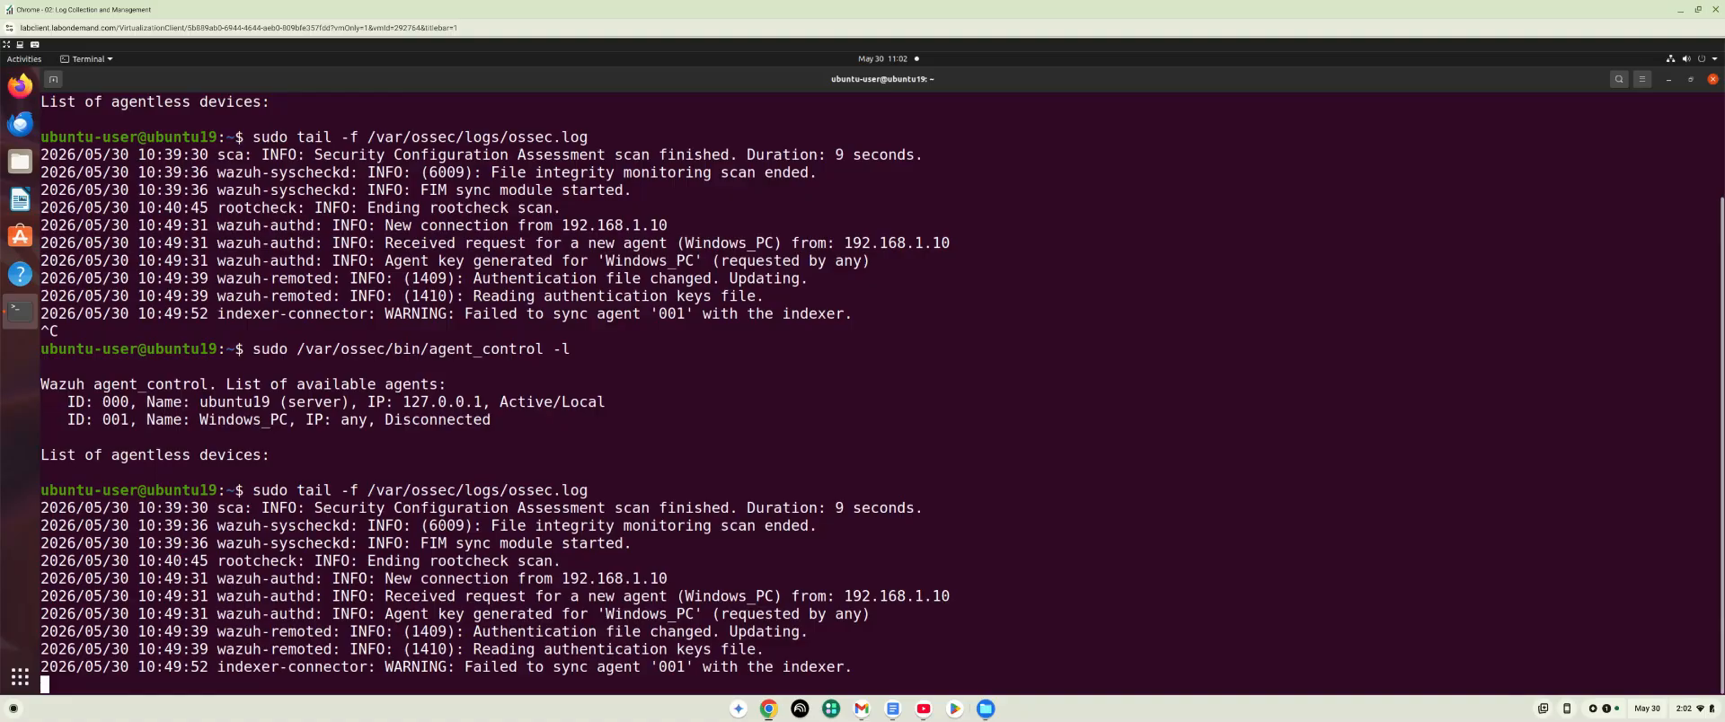
key(ctrl+c)
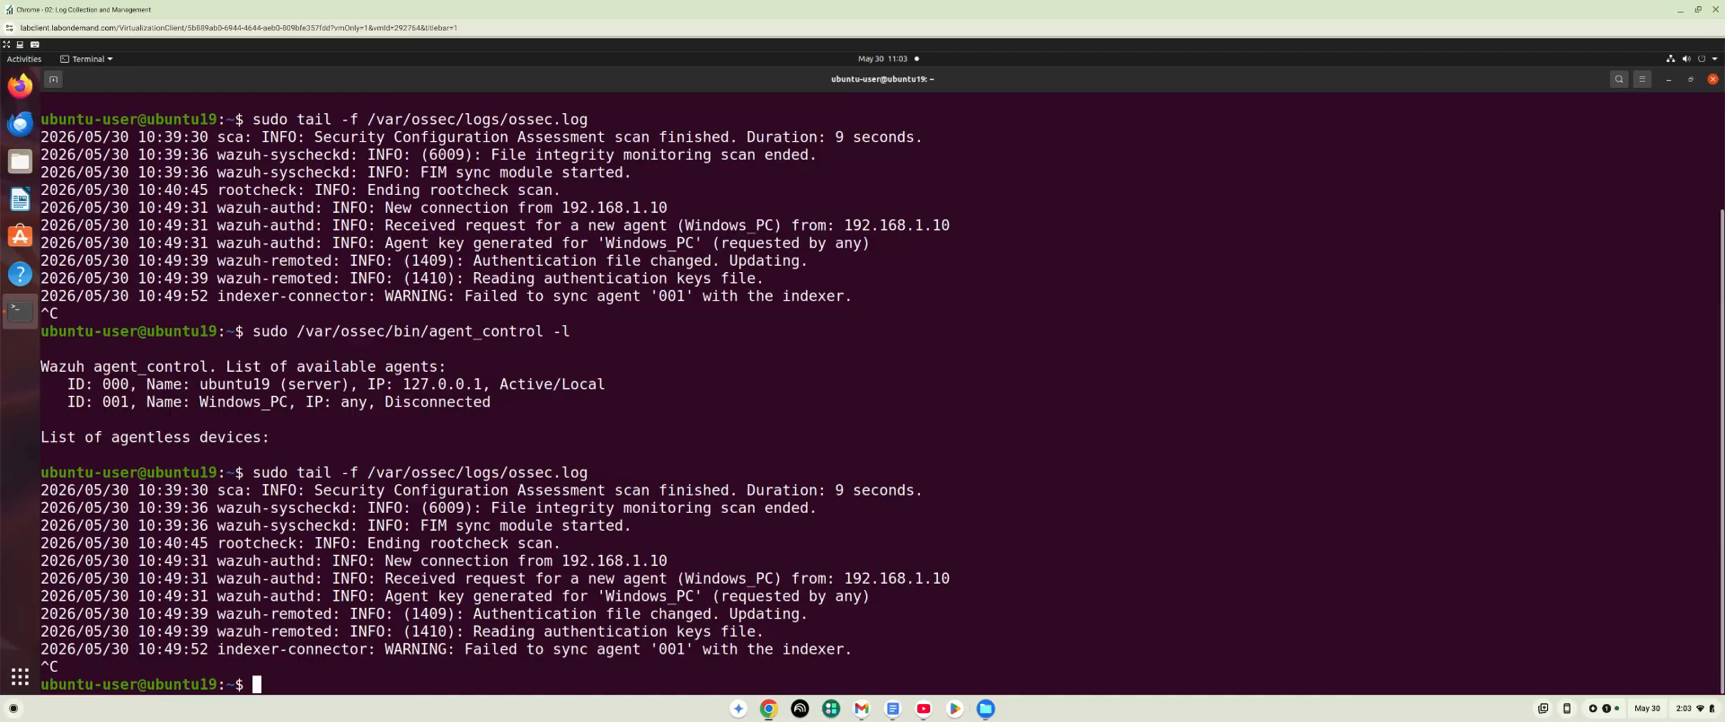
Try to follow the Wazuh alerts file with sudo tail -f /var/ossec/alerts/alerts.json.
key(Up)
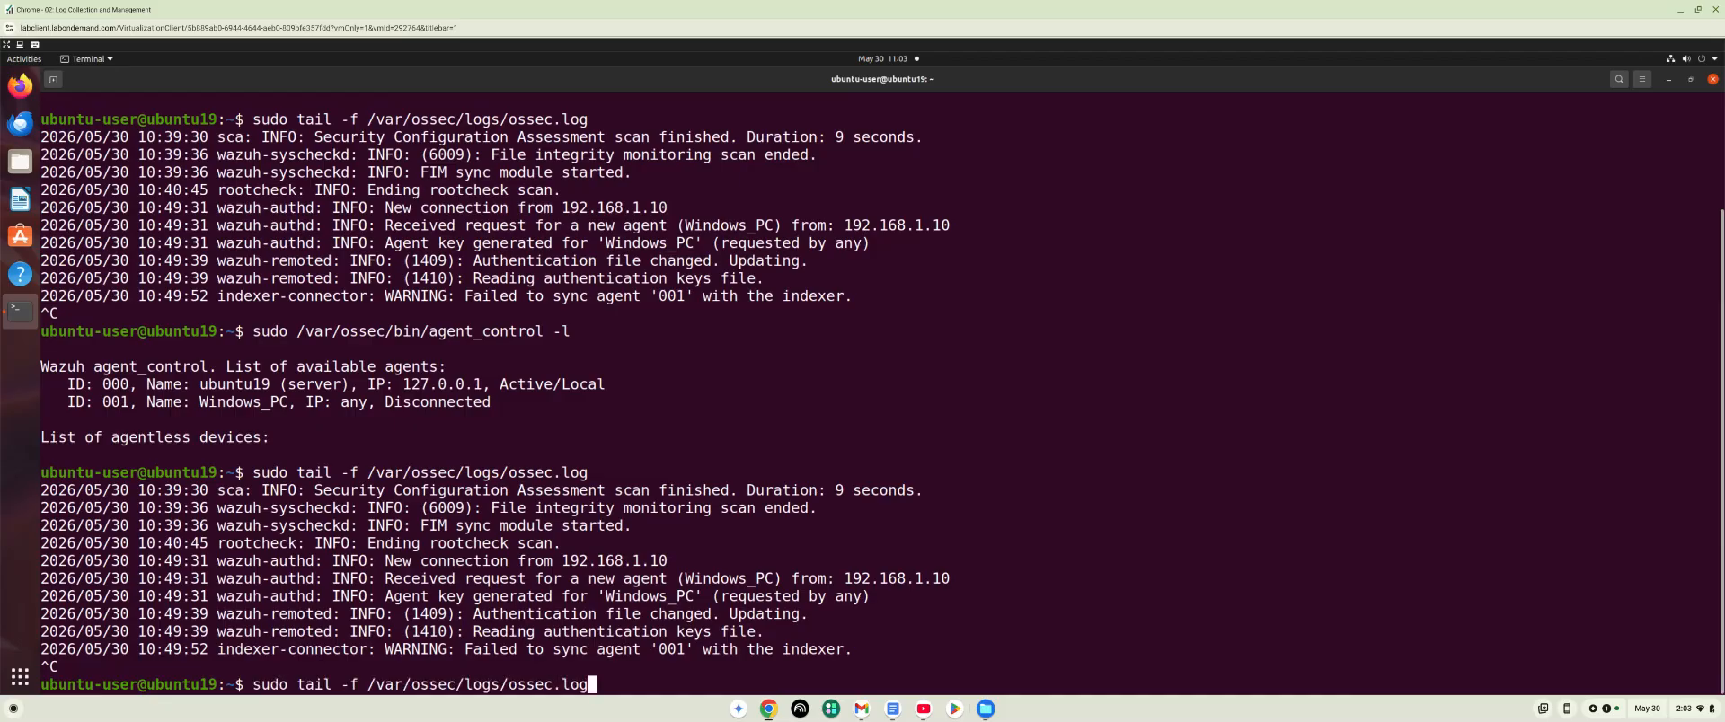
key(Left)
key(Right)
key(BackSpace)
key(BackSpace)
key(BackSpace)
key(BackSpace)
key(BackSpace)
key(BackSpace)
key(BackSpace)
key(BackSpace)
key(BackSpace)
key(BackSpace)
key(BackSpace)
key(BackSpace)
key(BackSpace)
key(BackSpace)
text(alert)
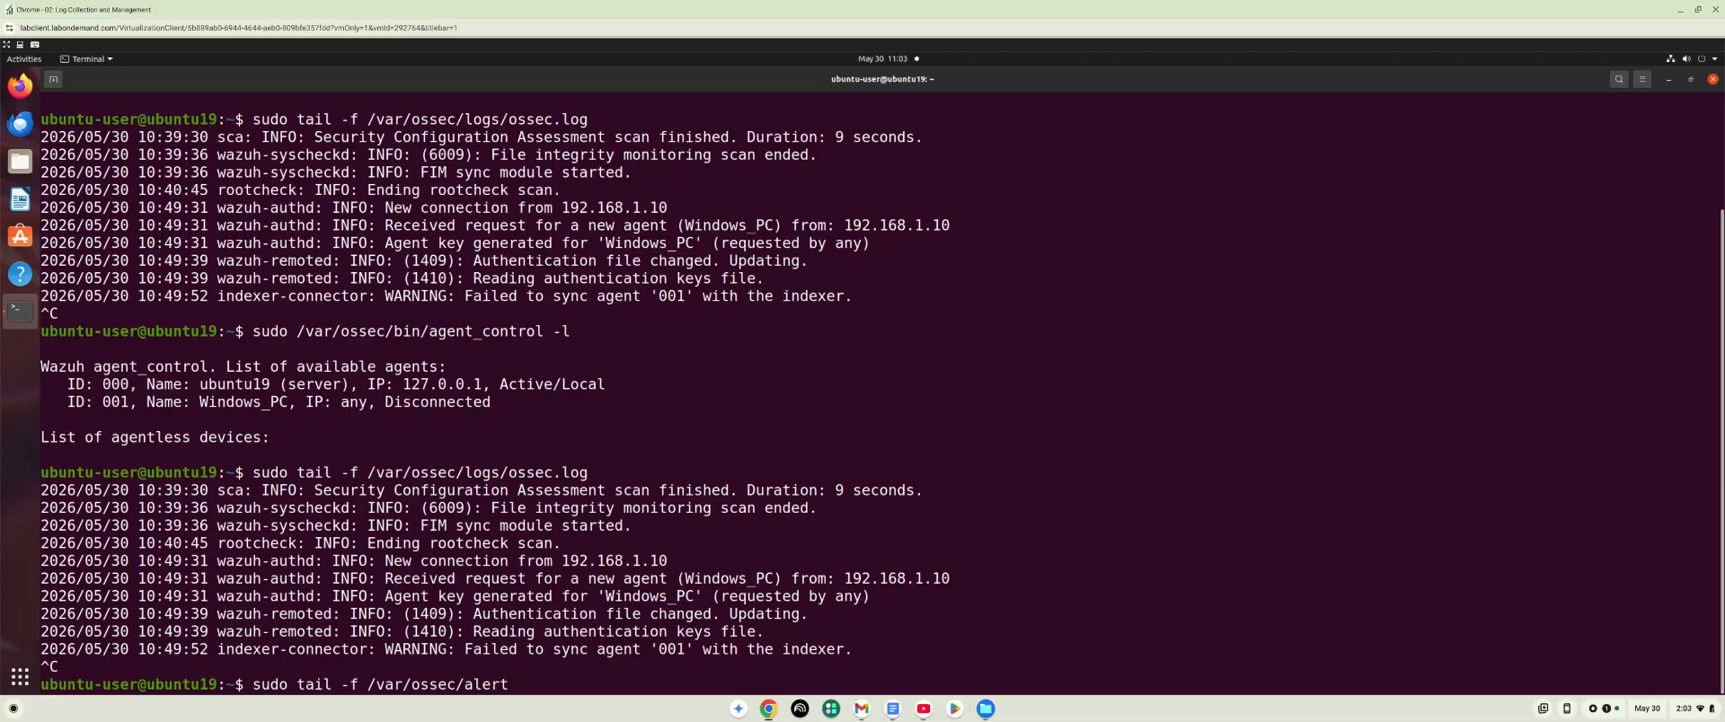
text(s)
text(/al)
text(e)
text(rt)
text(s.ja)
text(so)
key(BackSpace)
key(BackSpace)
key(BackSpace)
text(son)
key(Return)
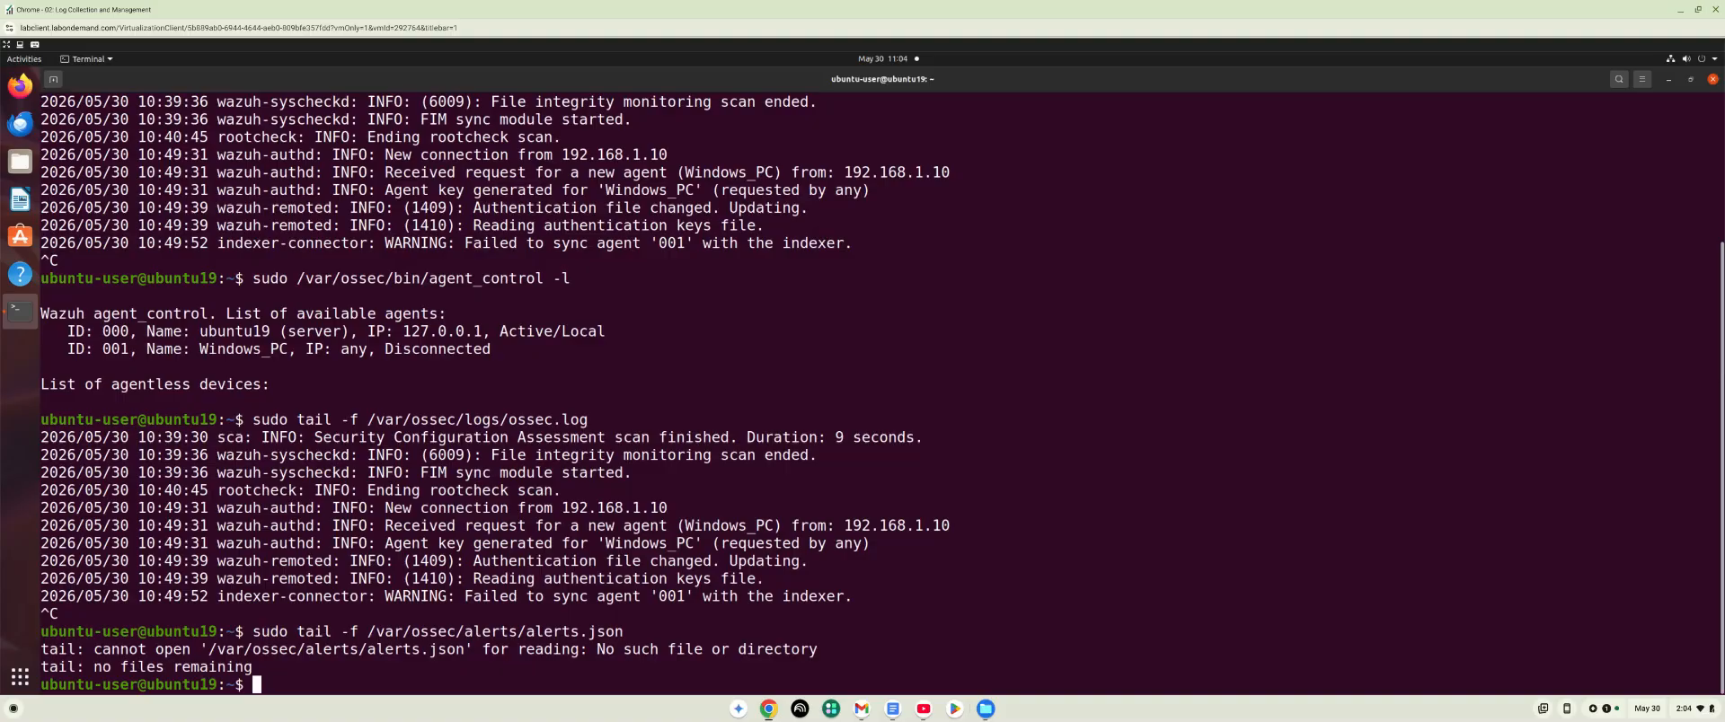
Switch to the Windows lab machine and reopen the Wazuh agent's ossec.conf in Notepad from PowerShell.
click(773, 710)
click(806, 667)
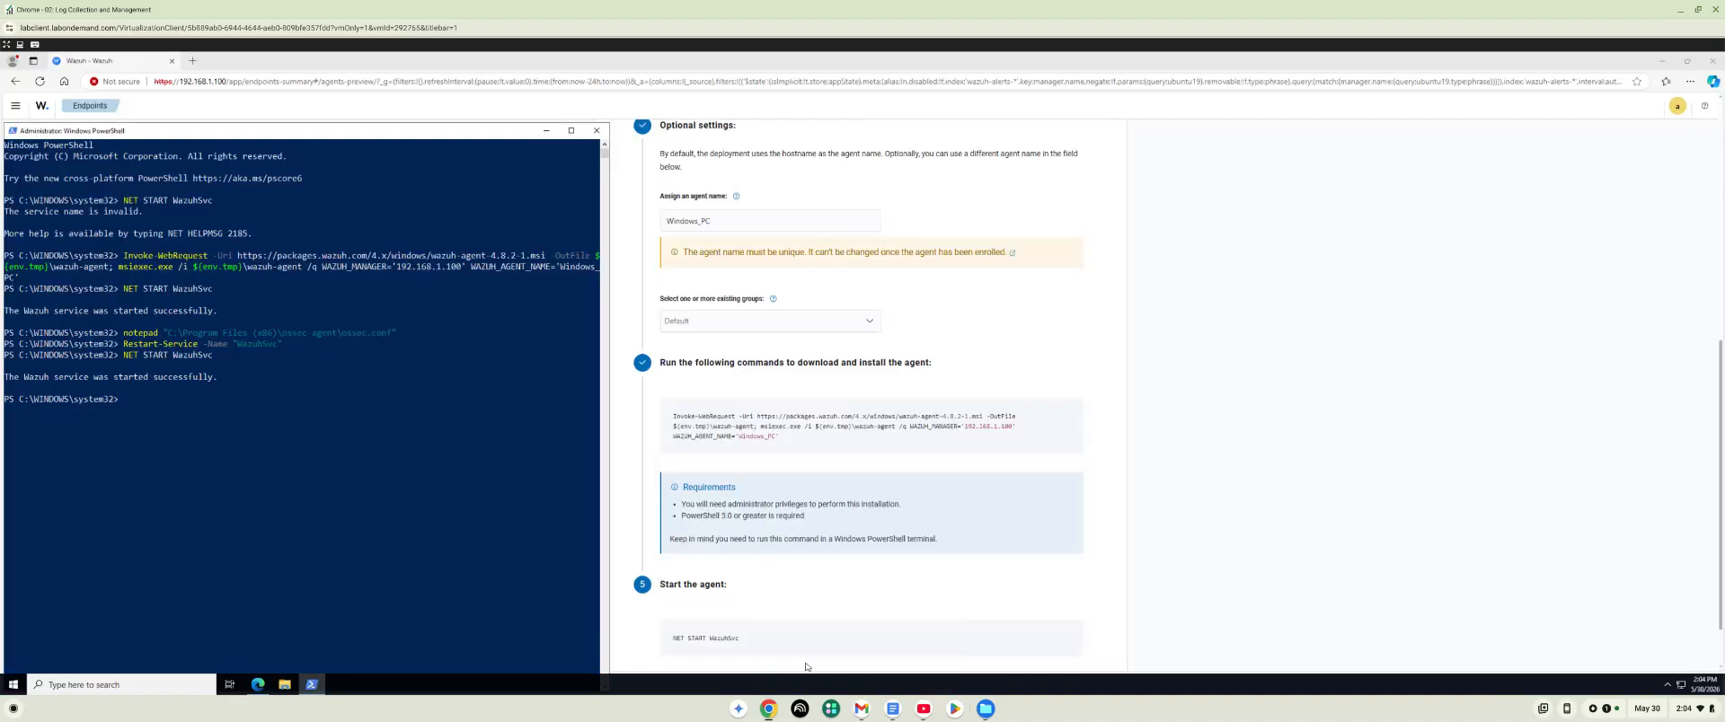
scroll(139, 405, down, 1)
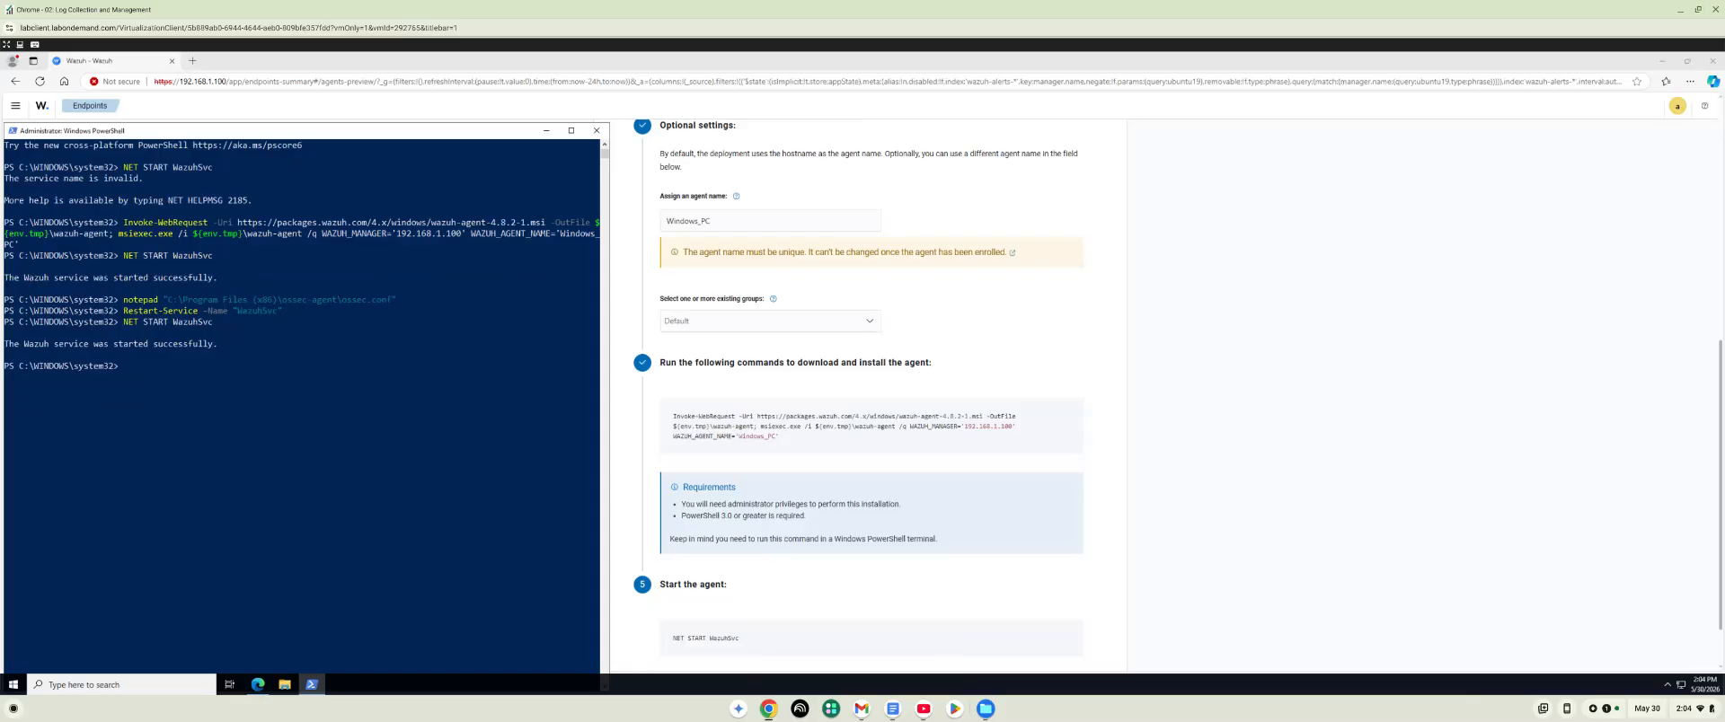
key(Up)
key(Up)
key(Up)
key(Return)
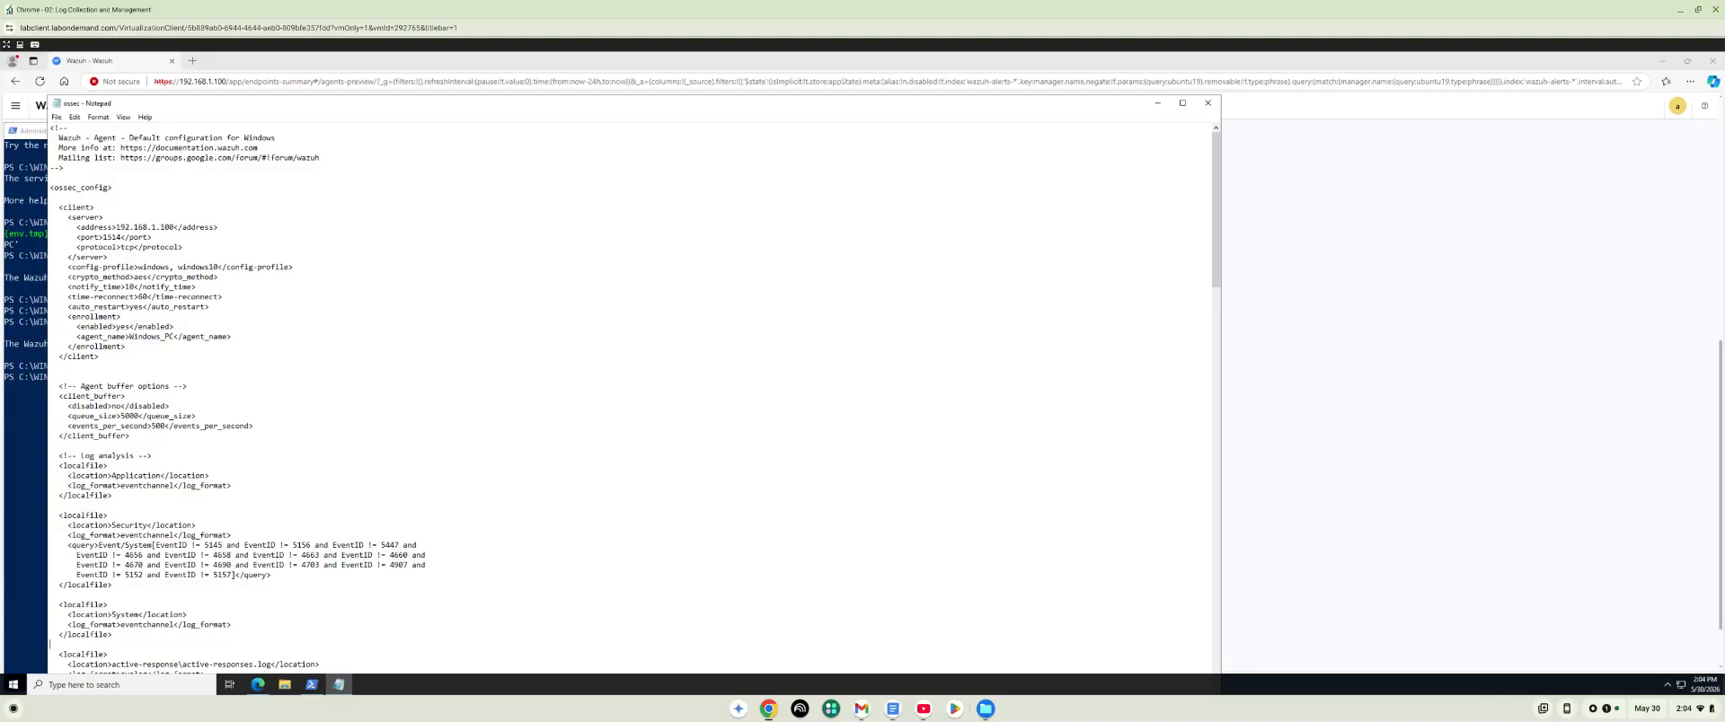
Correct the closing tag in the Windows Defender localfile block to </log_format>, then save and close the configuration file.
scroll(49, 643, down, 2)
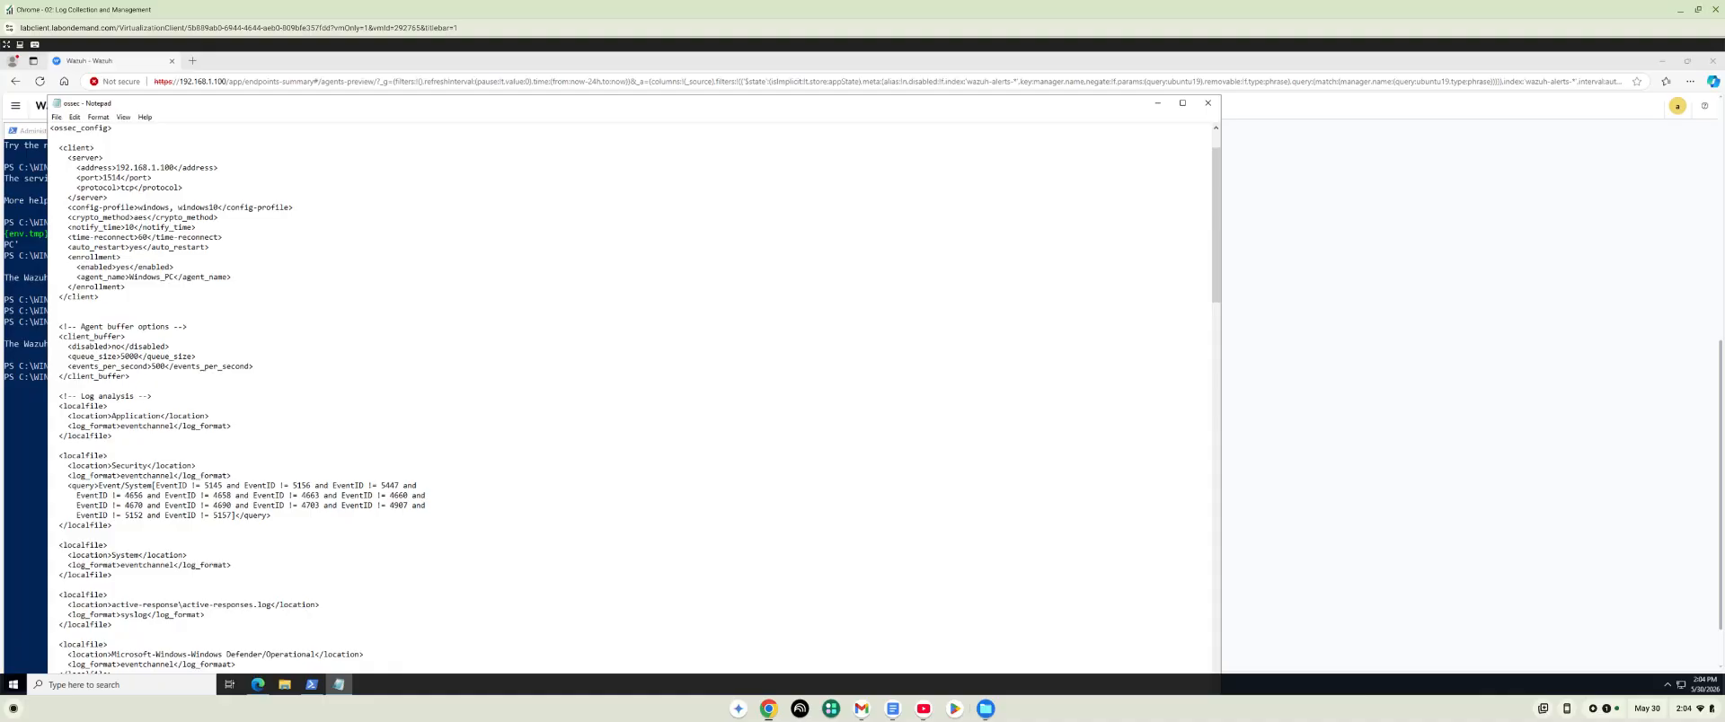
scroll(629, 396, down, 2)
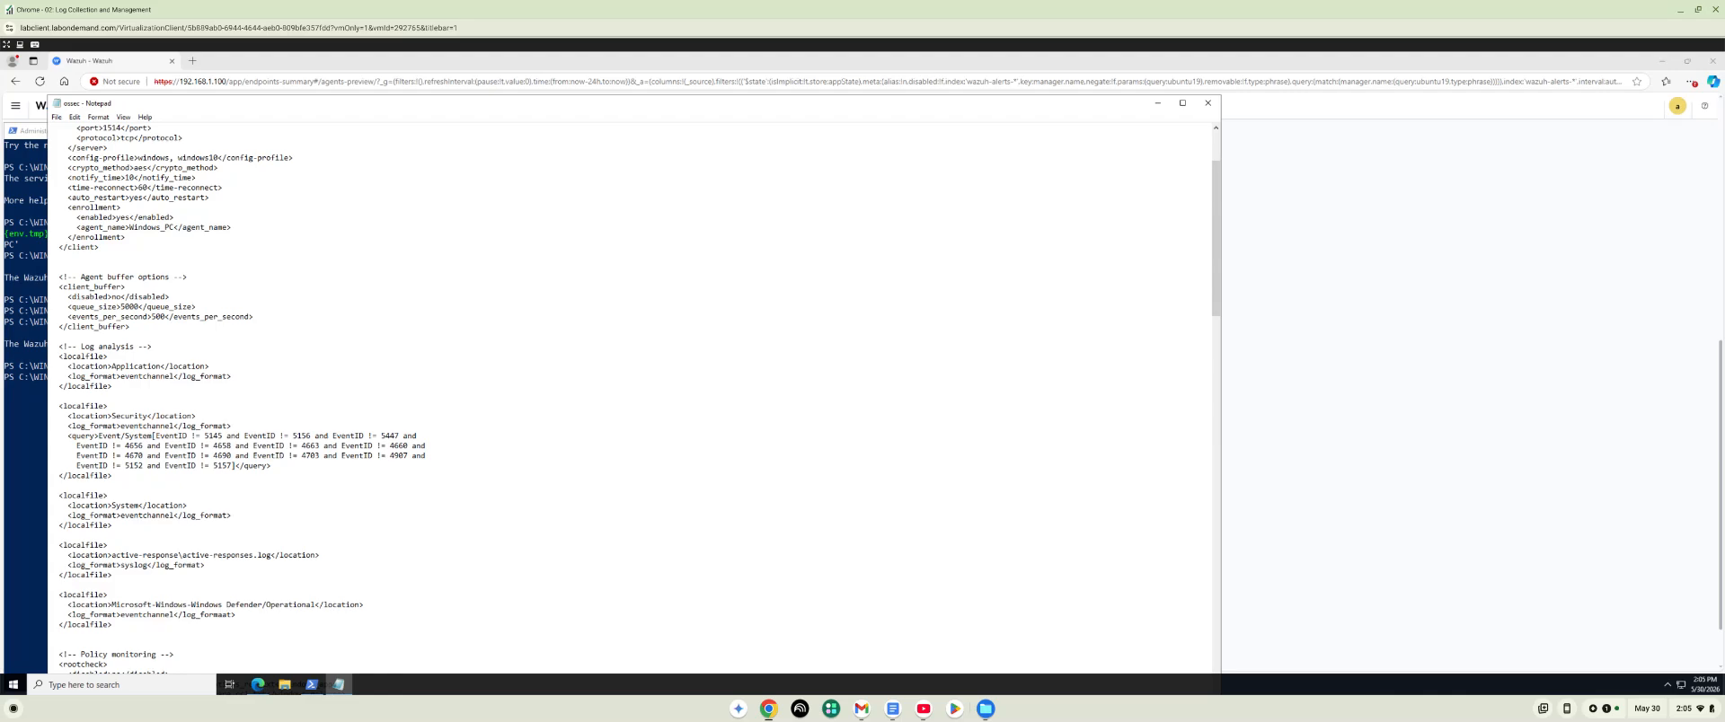
key(BackSpace)
click(57, 118)
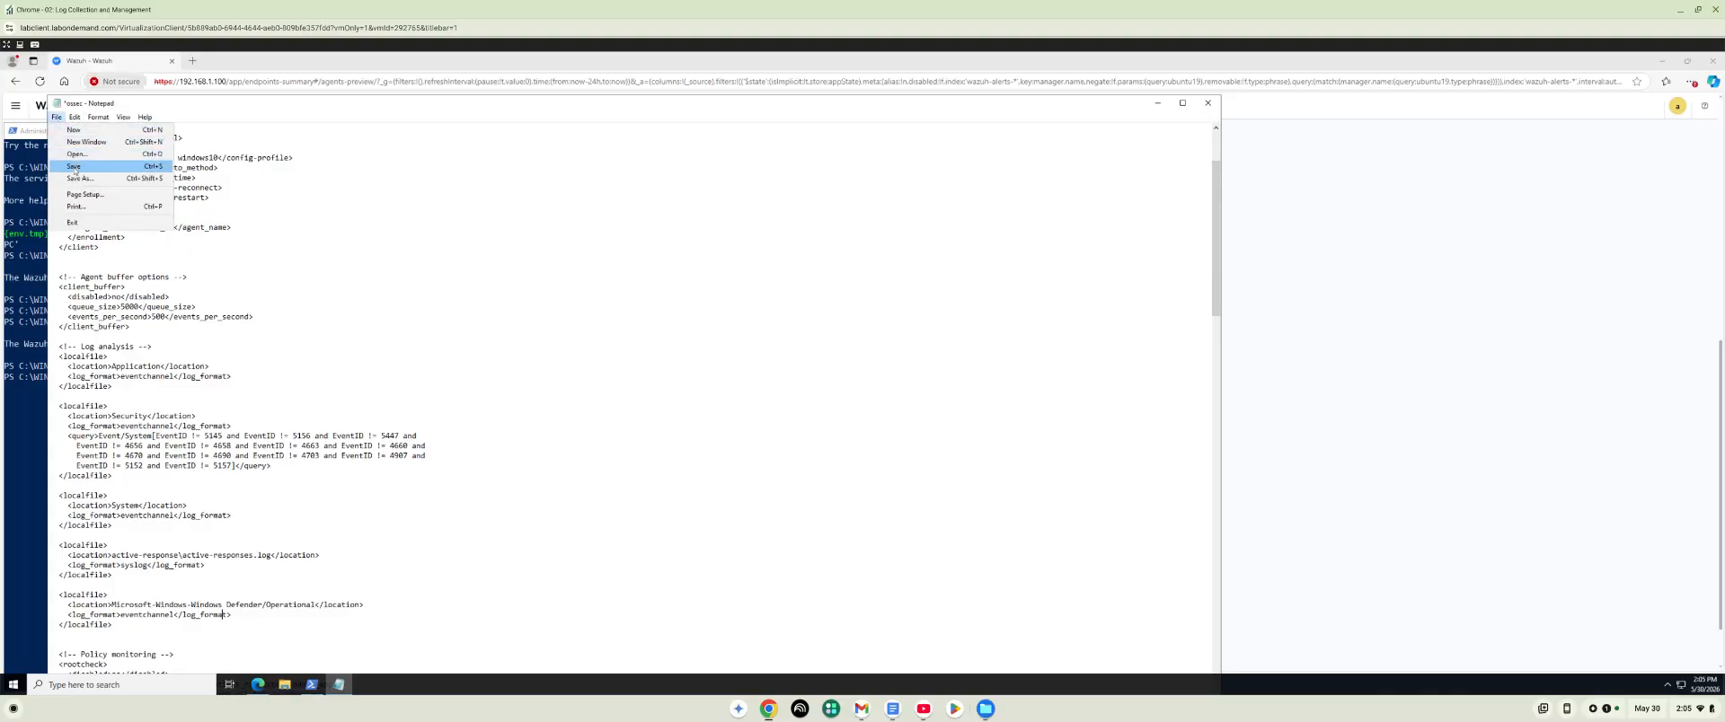
click(74, 166)
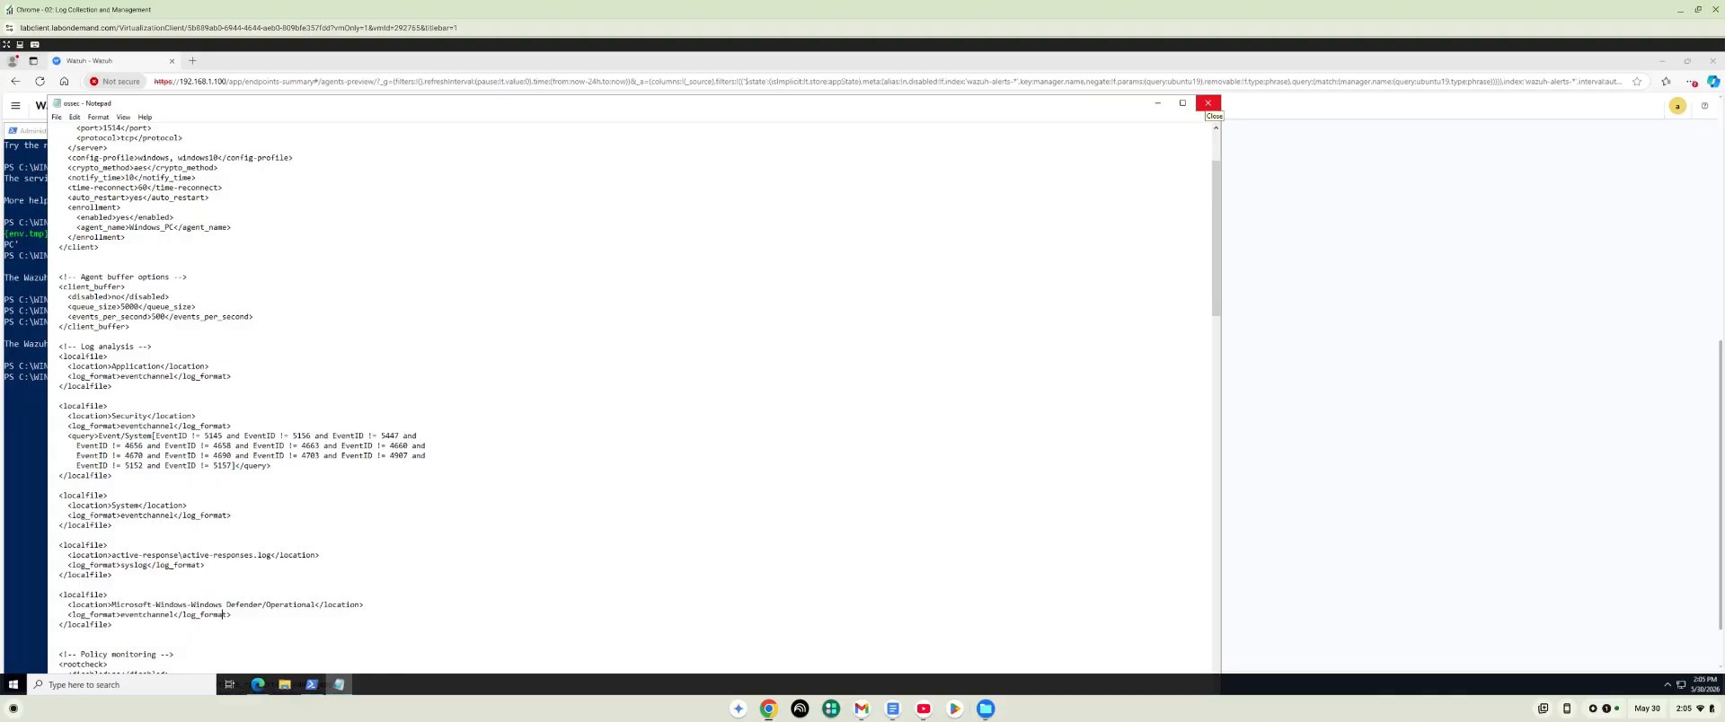
click(1207, 104)
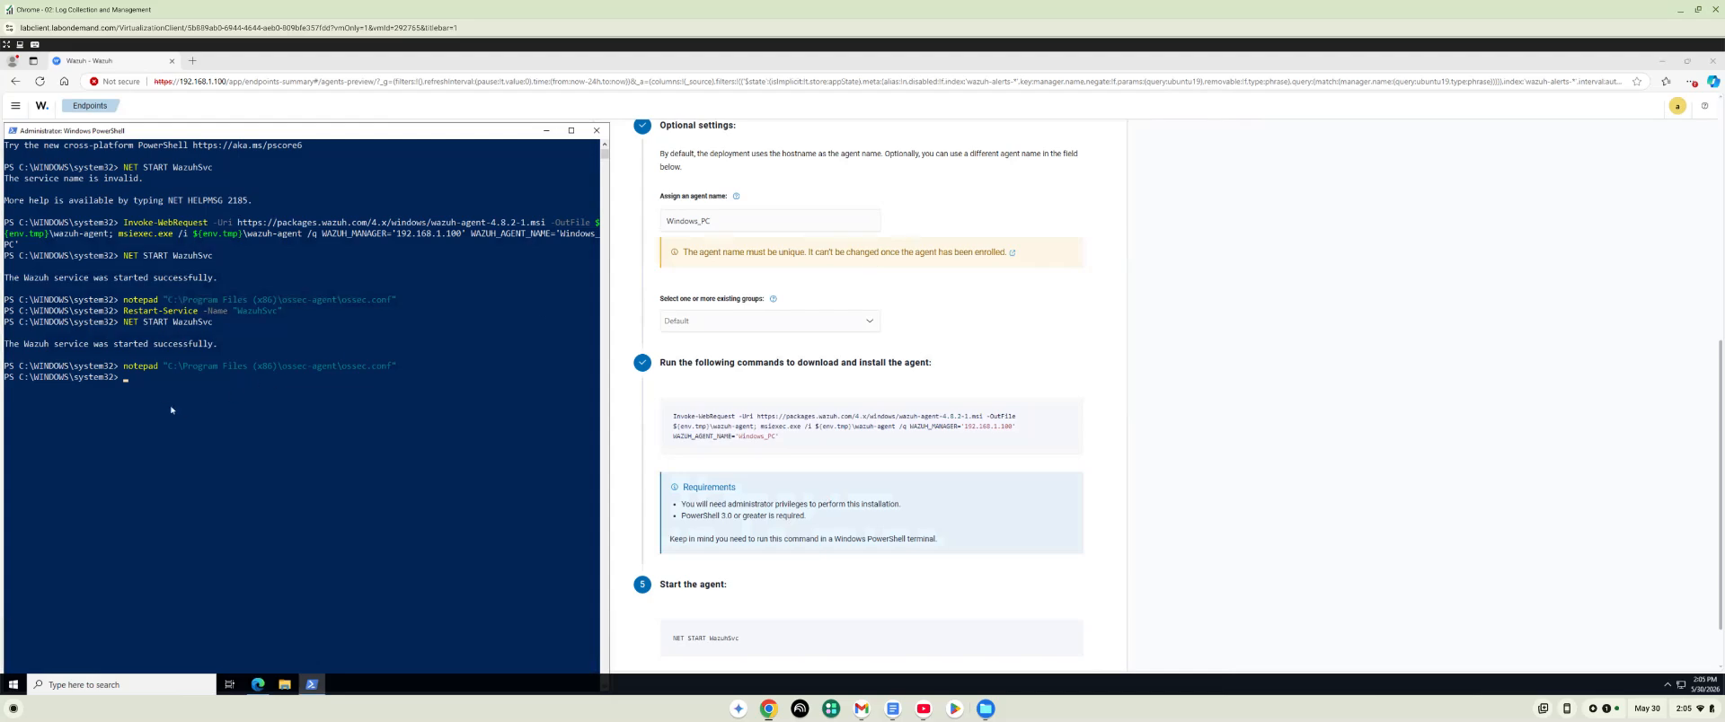
Restart the Wazuh agent service in PowerShell with Restart-Service -Name "WazuhSvc".
click(131, 379)
key(Up)
key(Up)
key(Up)
key(Return)
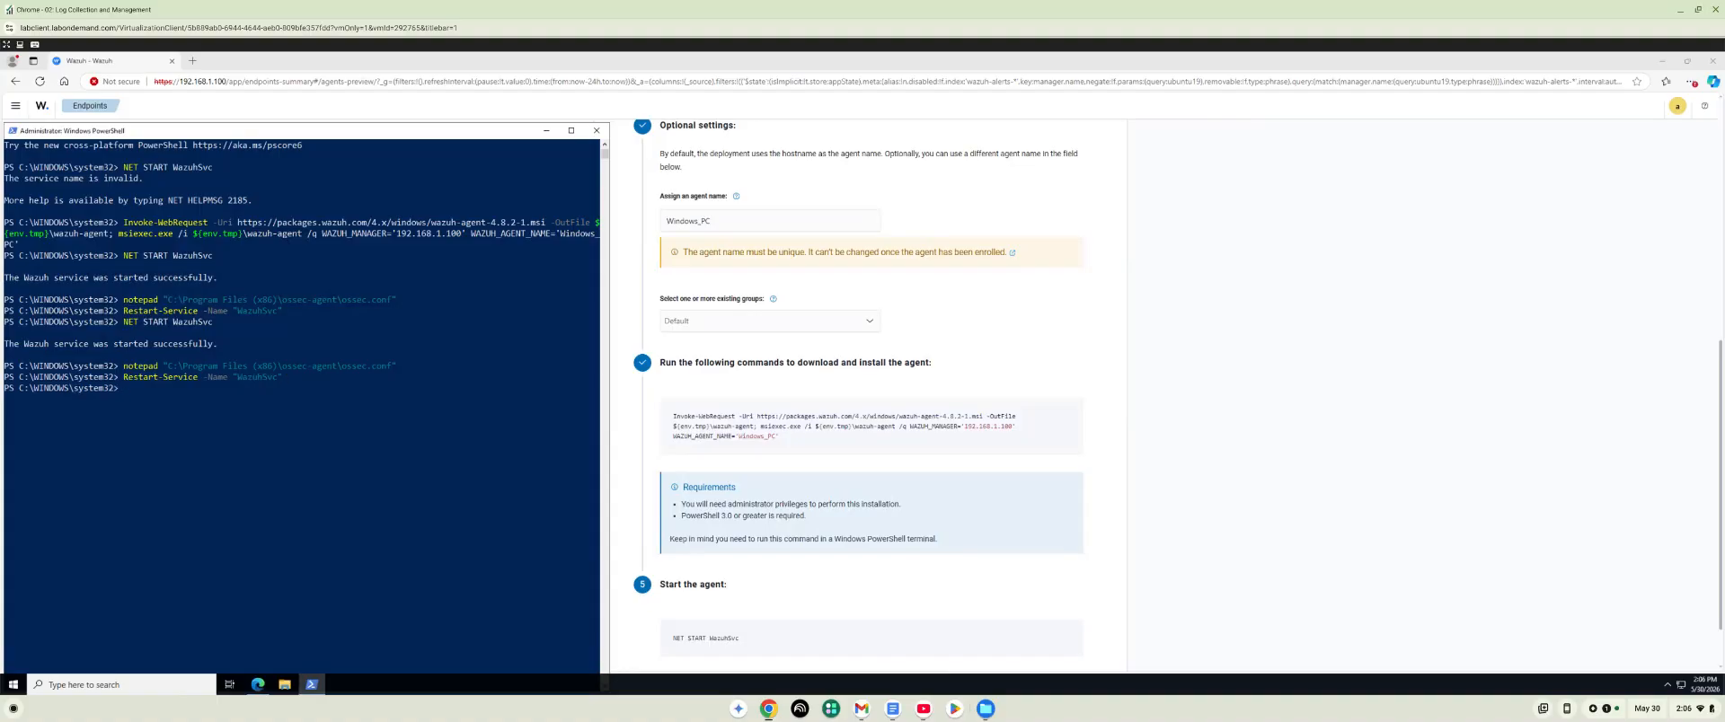
Return to the Ubuntu machine and rerun sudo /var/ossec/bin/agent_control -l to check the Windows_PC agent's status.
click(769, 709)
click(806, 675)
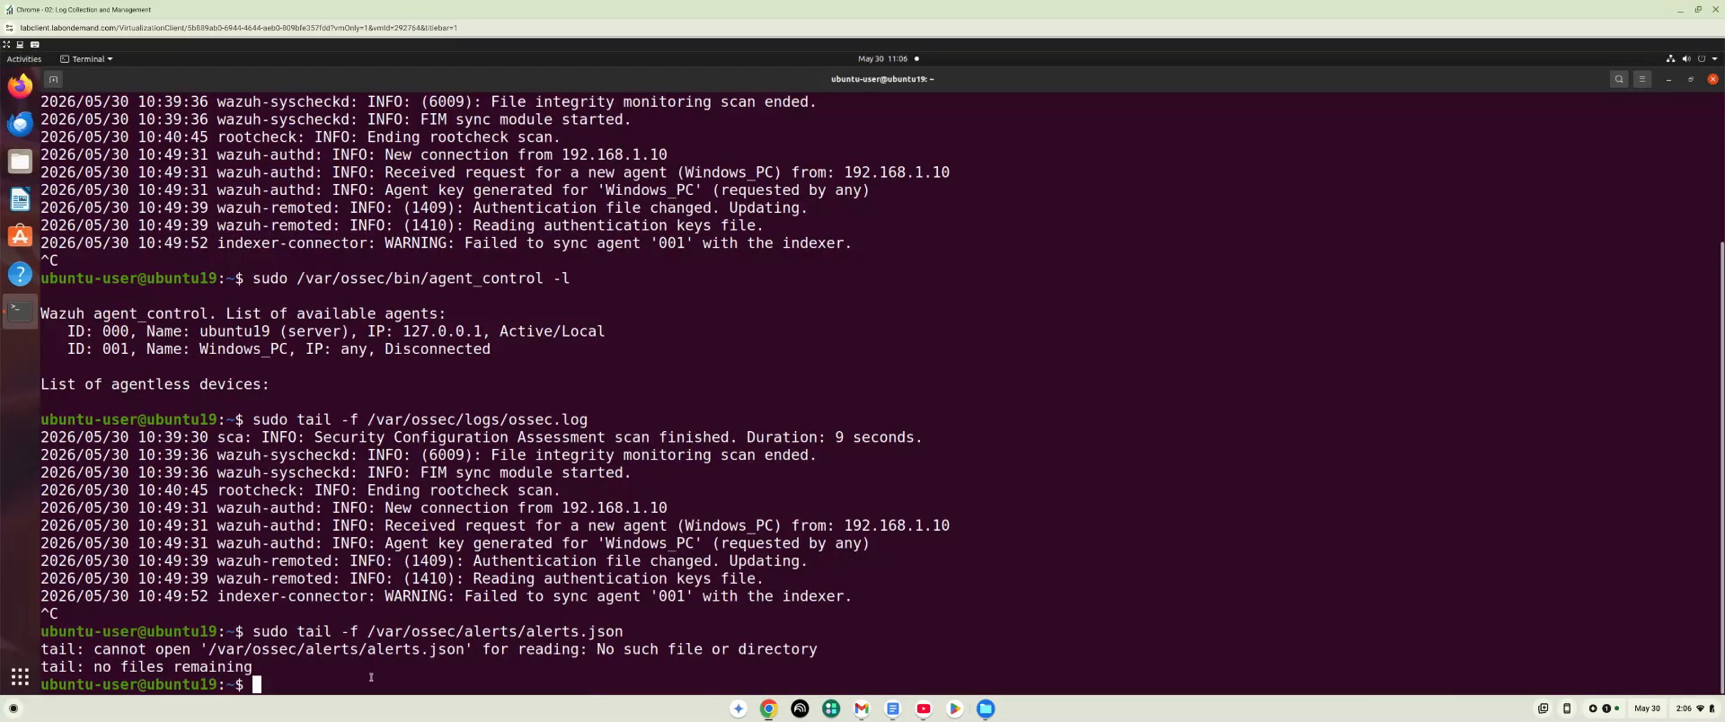
key(Up)
key(Up)
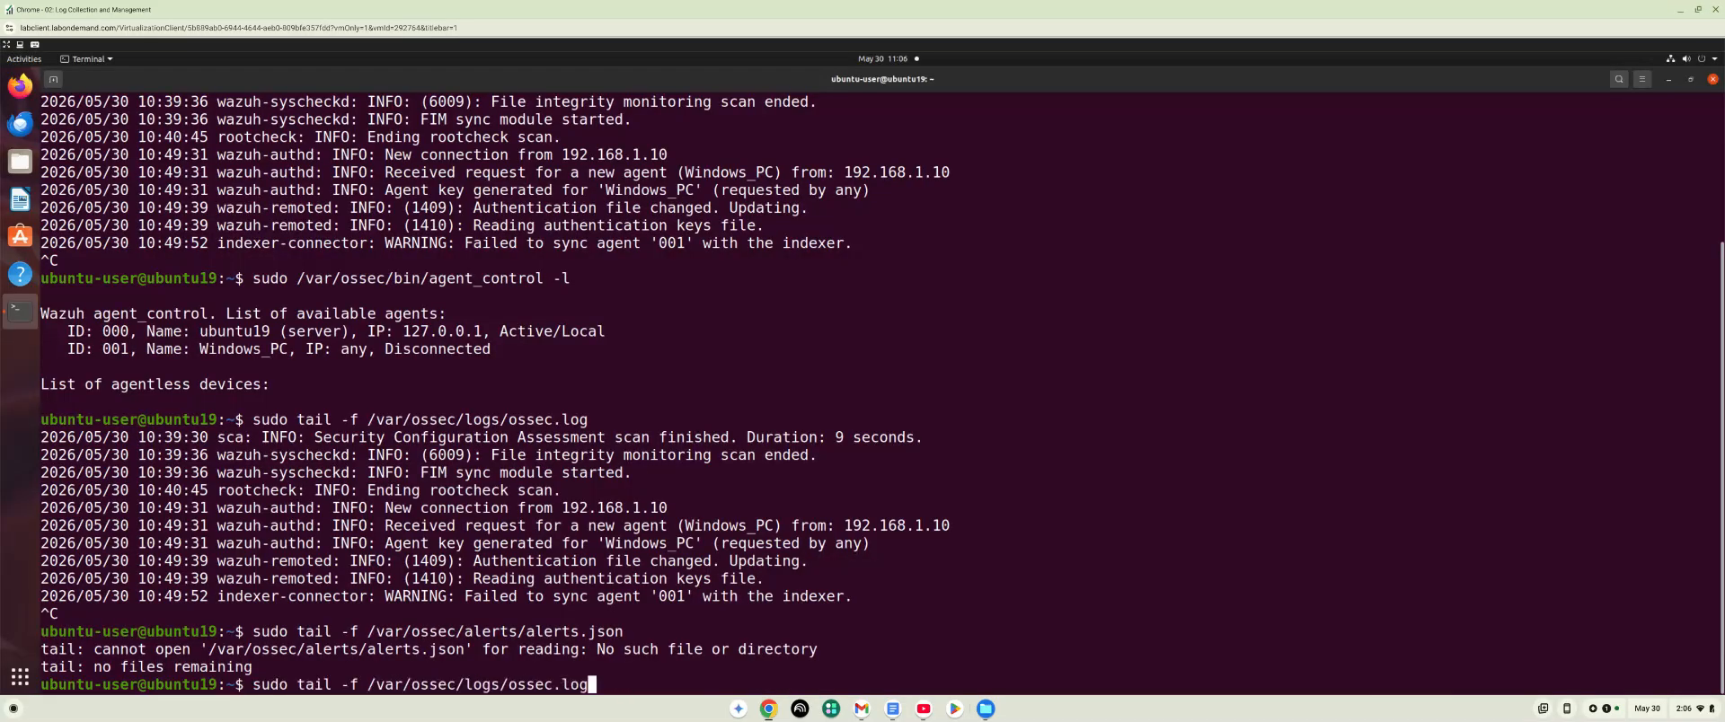
key(Up)
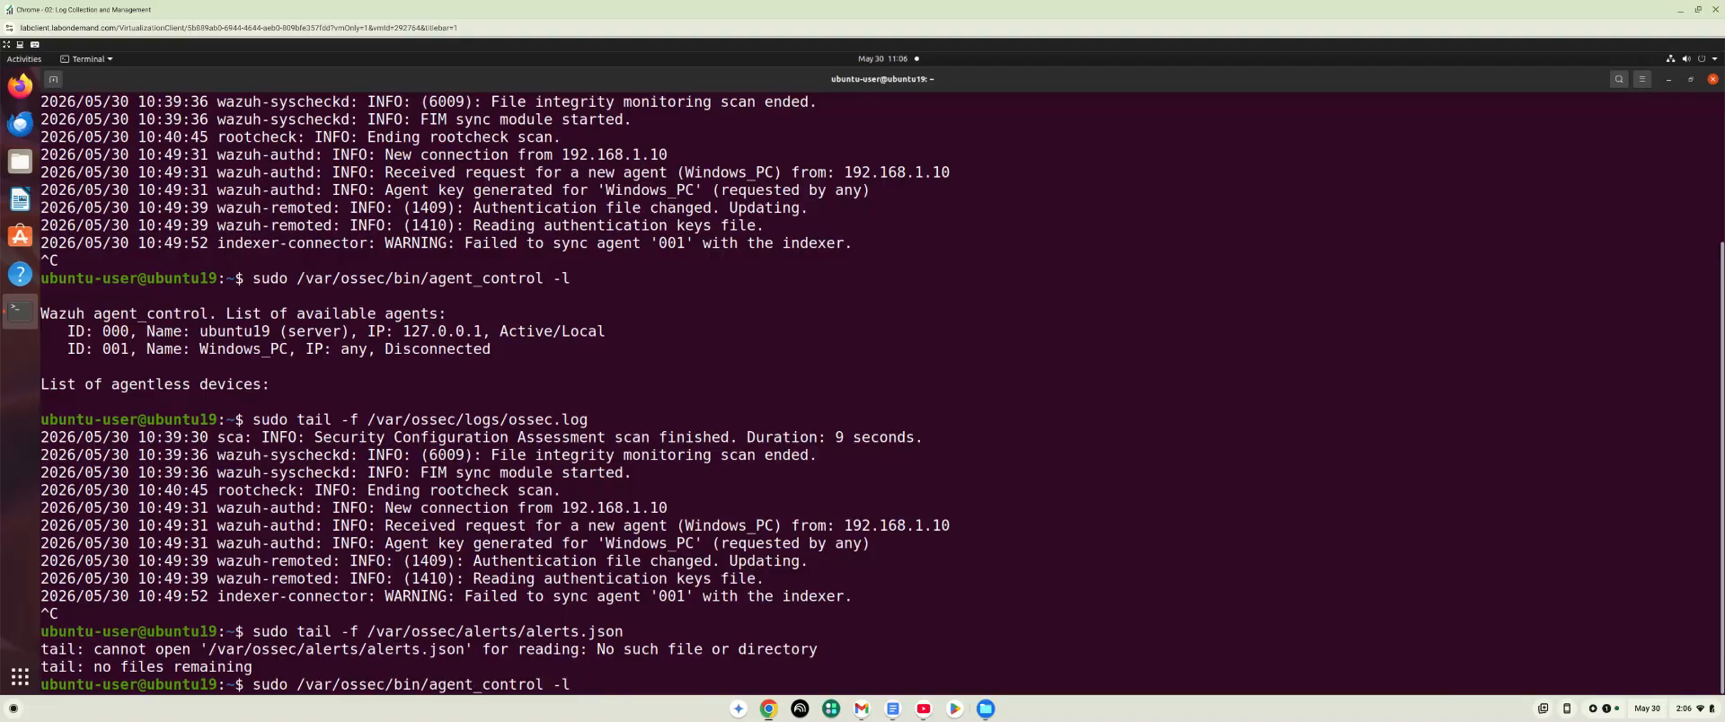
key(Return)
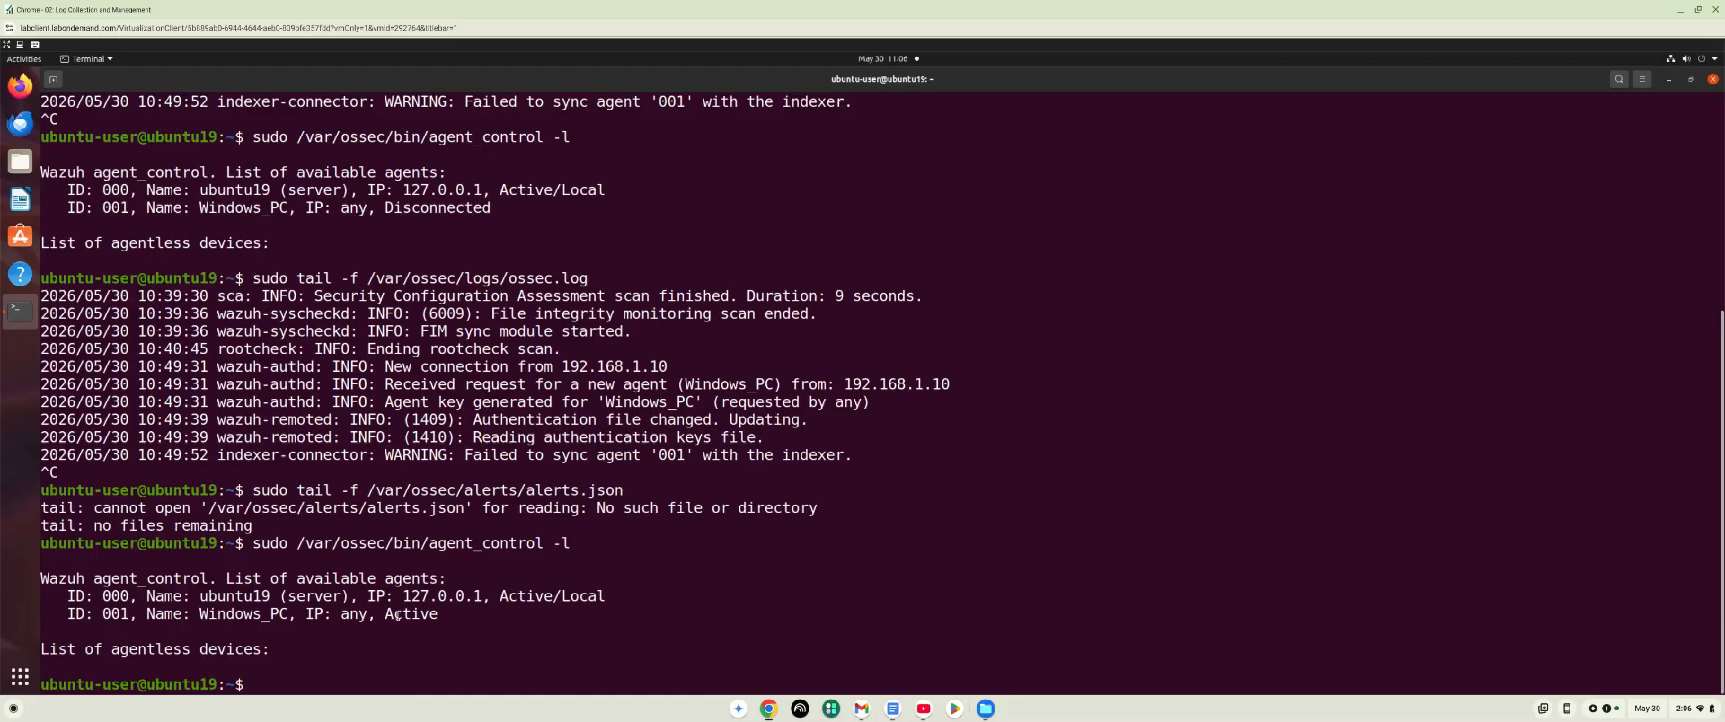
drag(384, 614, 449, 616)
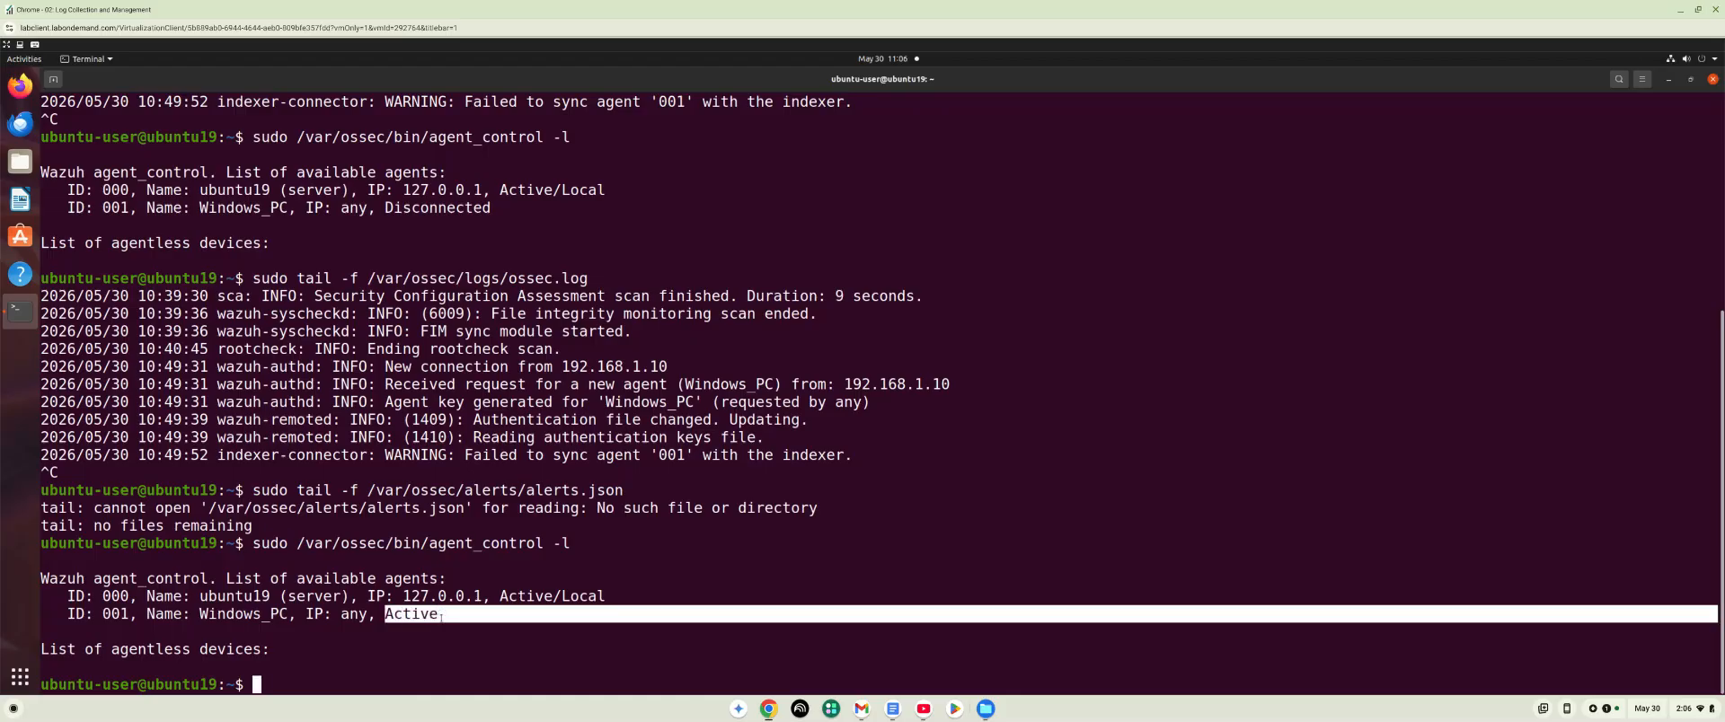
click(347, 685)
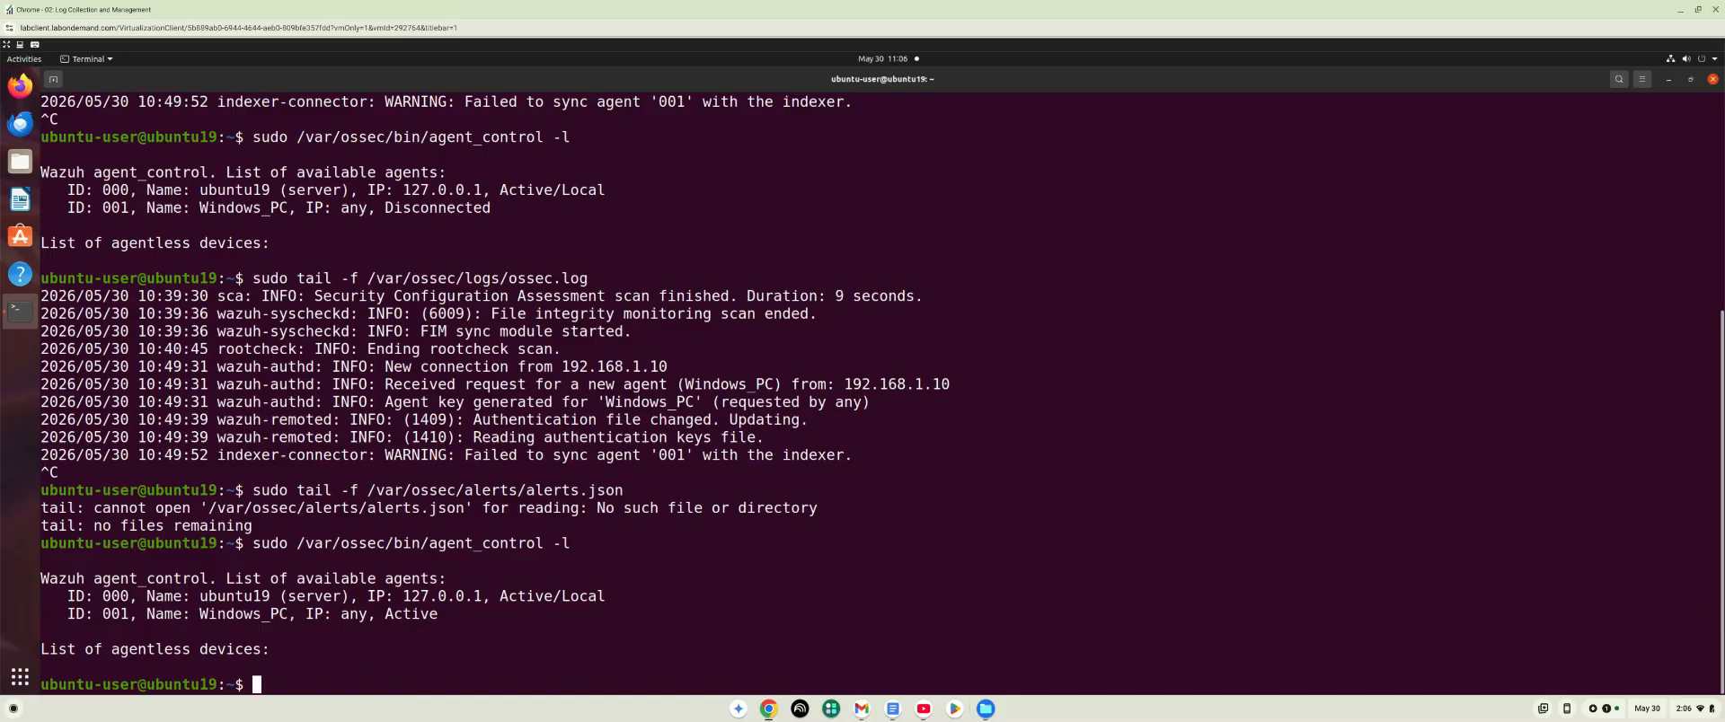
Review the manager log with sudo tail -f /var/ossec/logs/ossec.log, and stop following it.
key(Up)
key(Up)
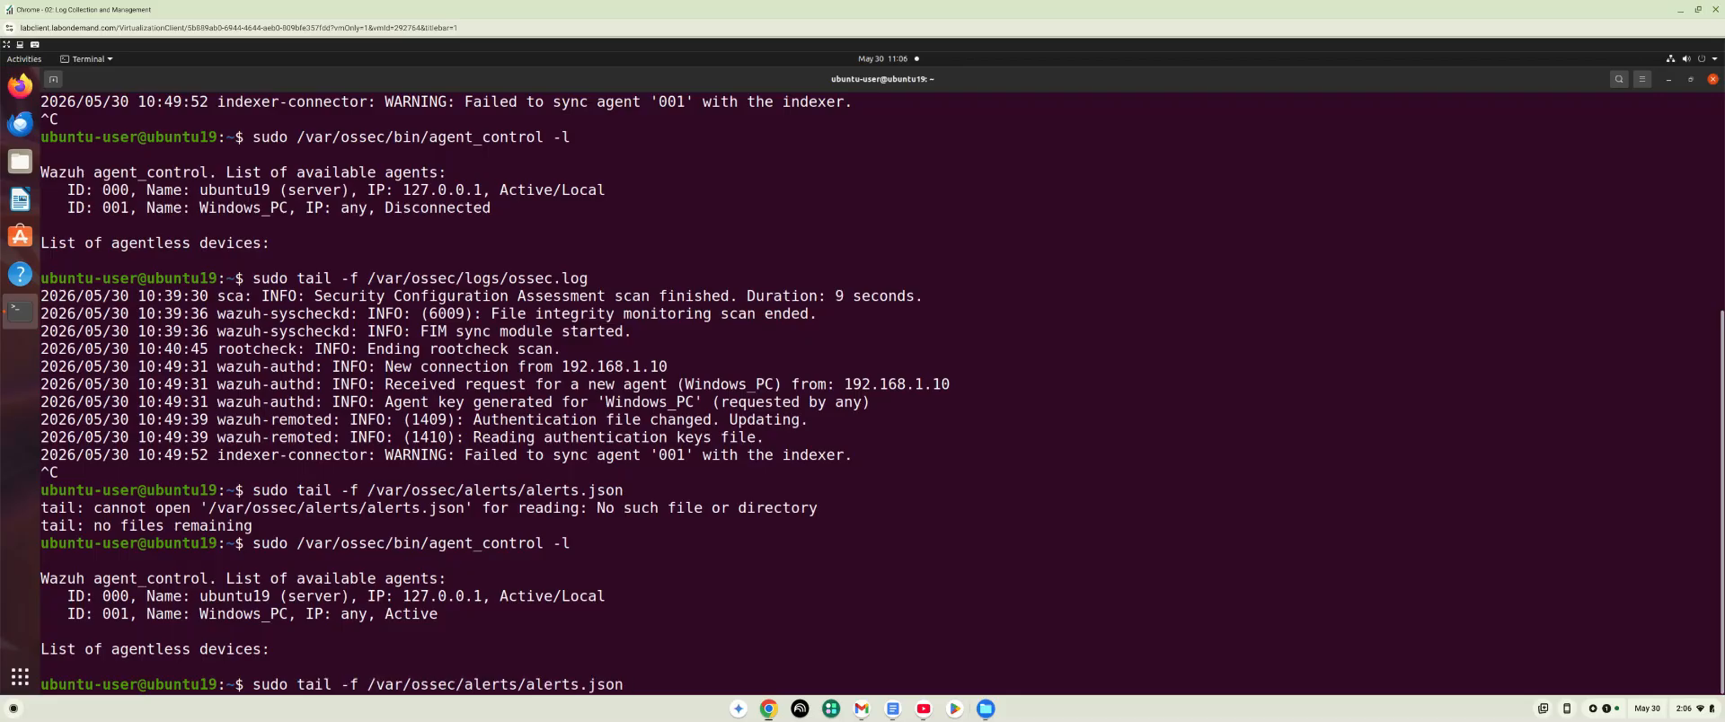
key(Up)
key(Up)
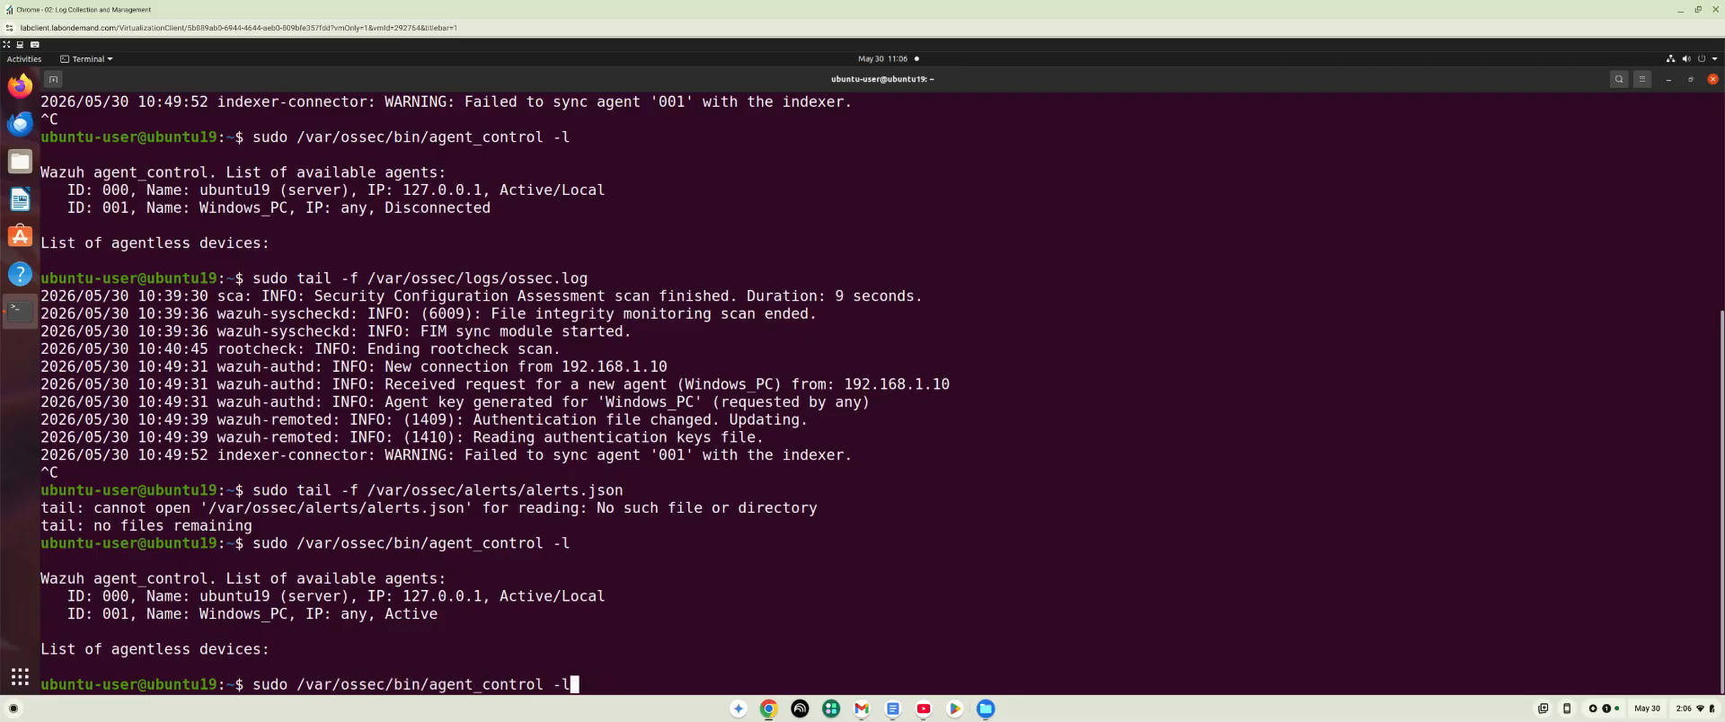
key(Down)
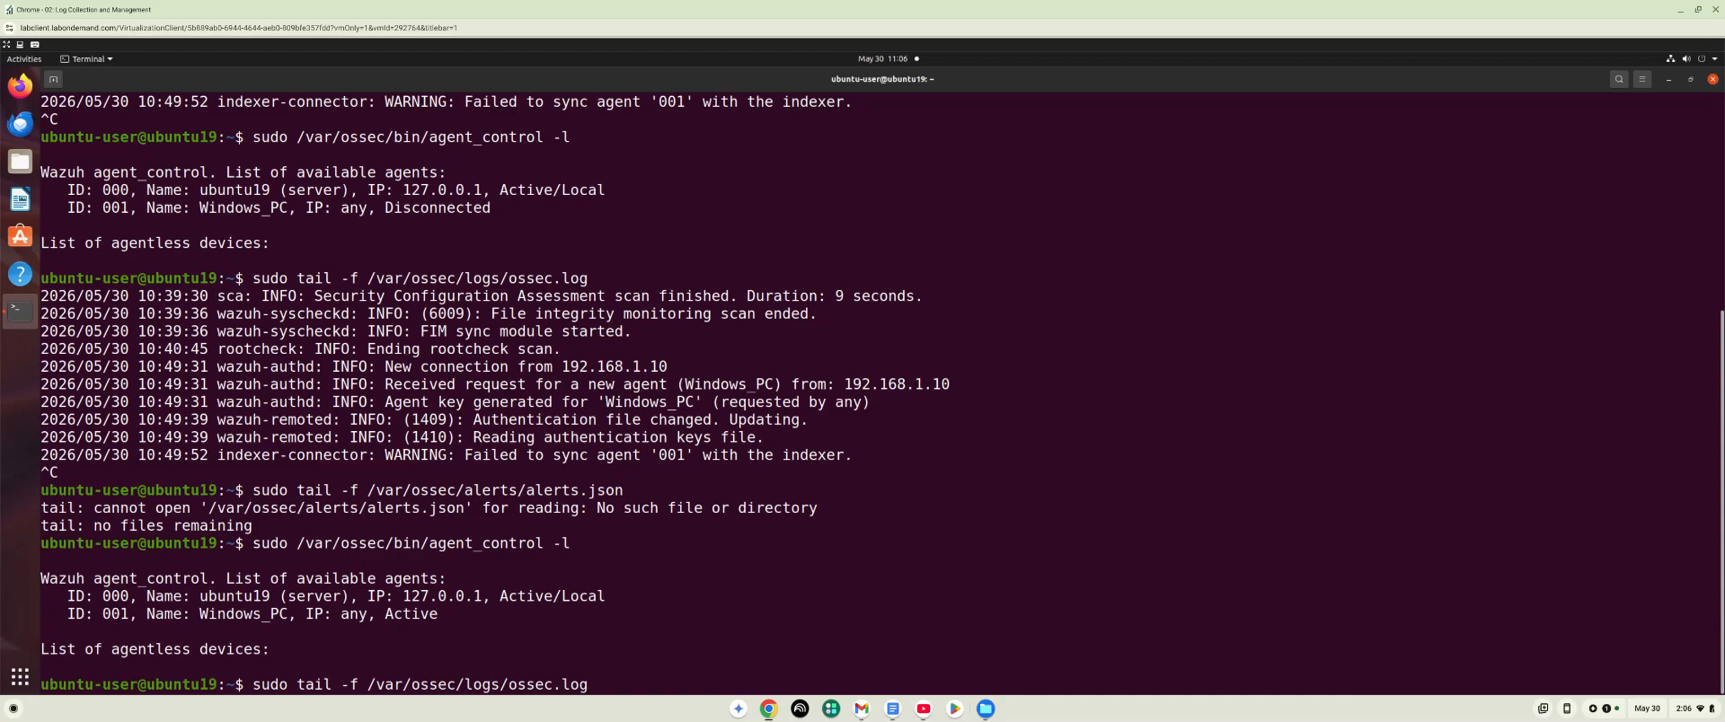
key(Return)
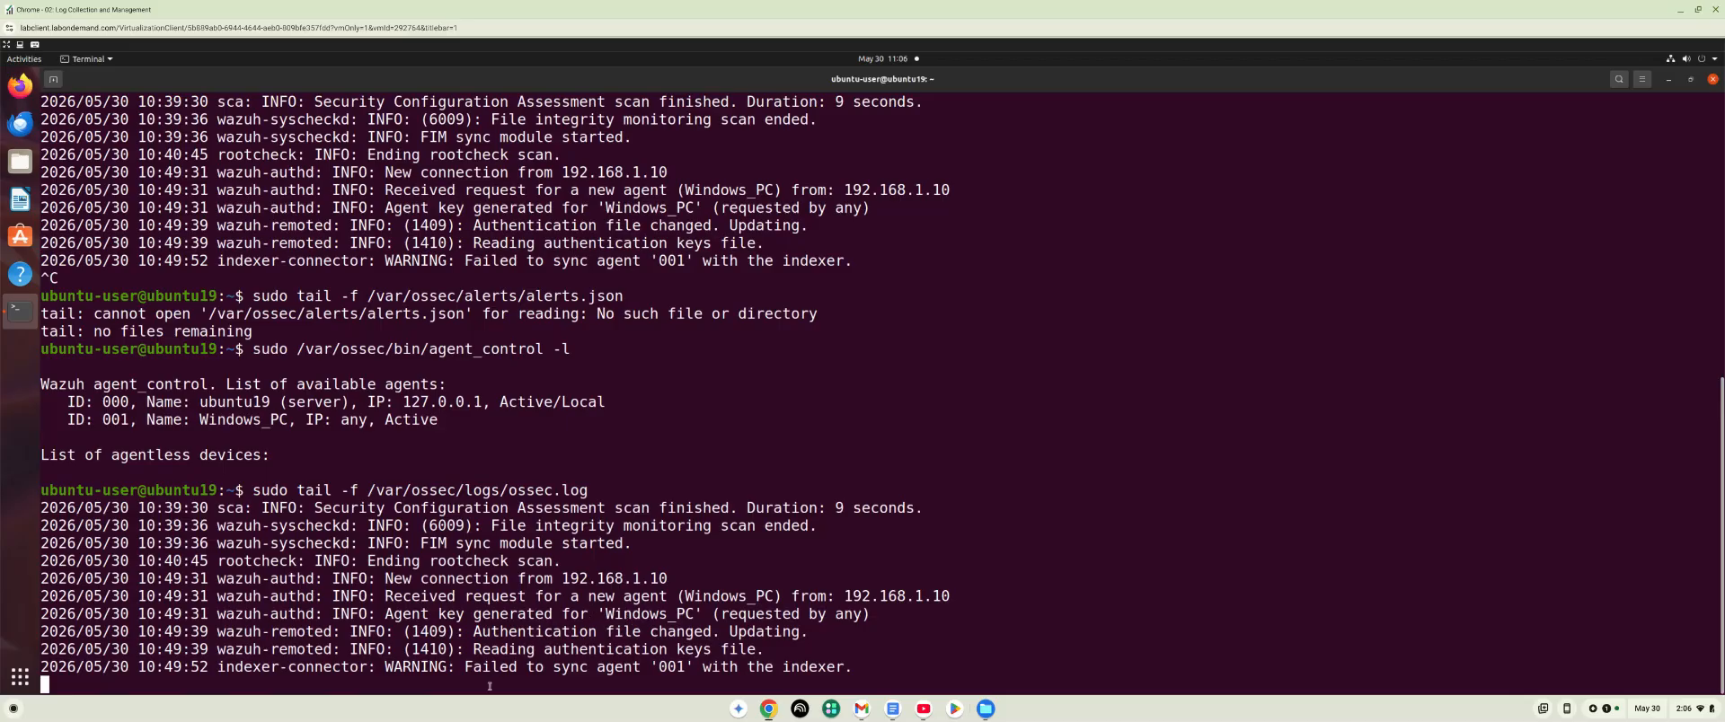
key(ctrl+c)
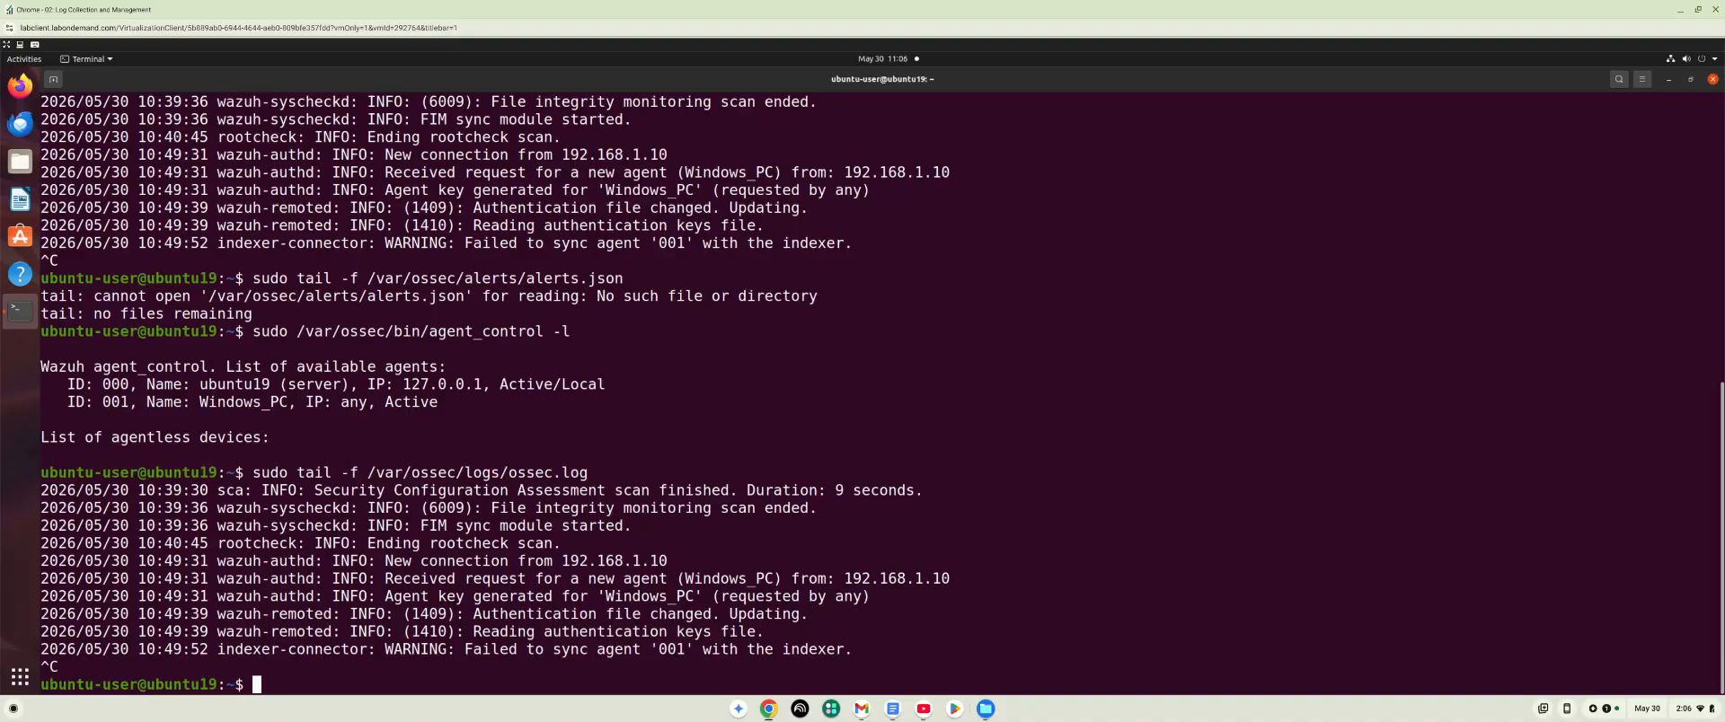
Retry following the alerts file with sudo tail -f /var/ossec/alerts/alerts.json.
key(Up)
key(Up)
key(Up)
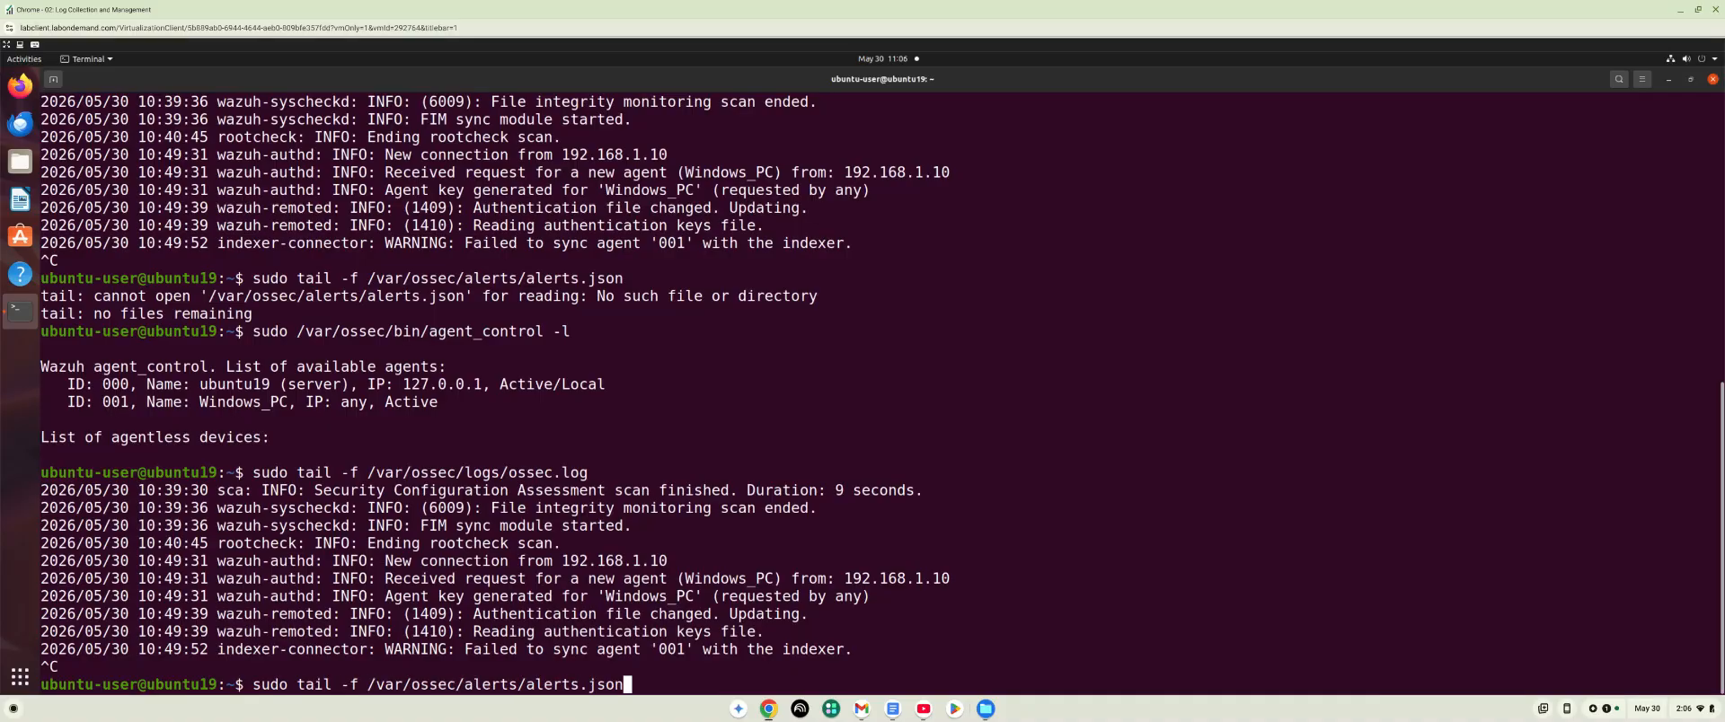
key(Return)
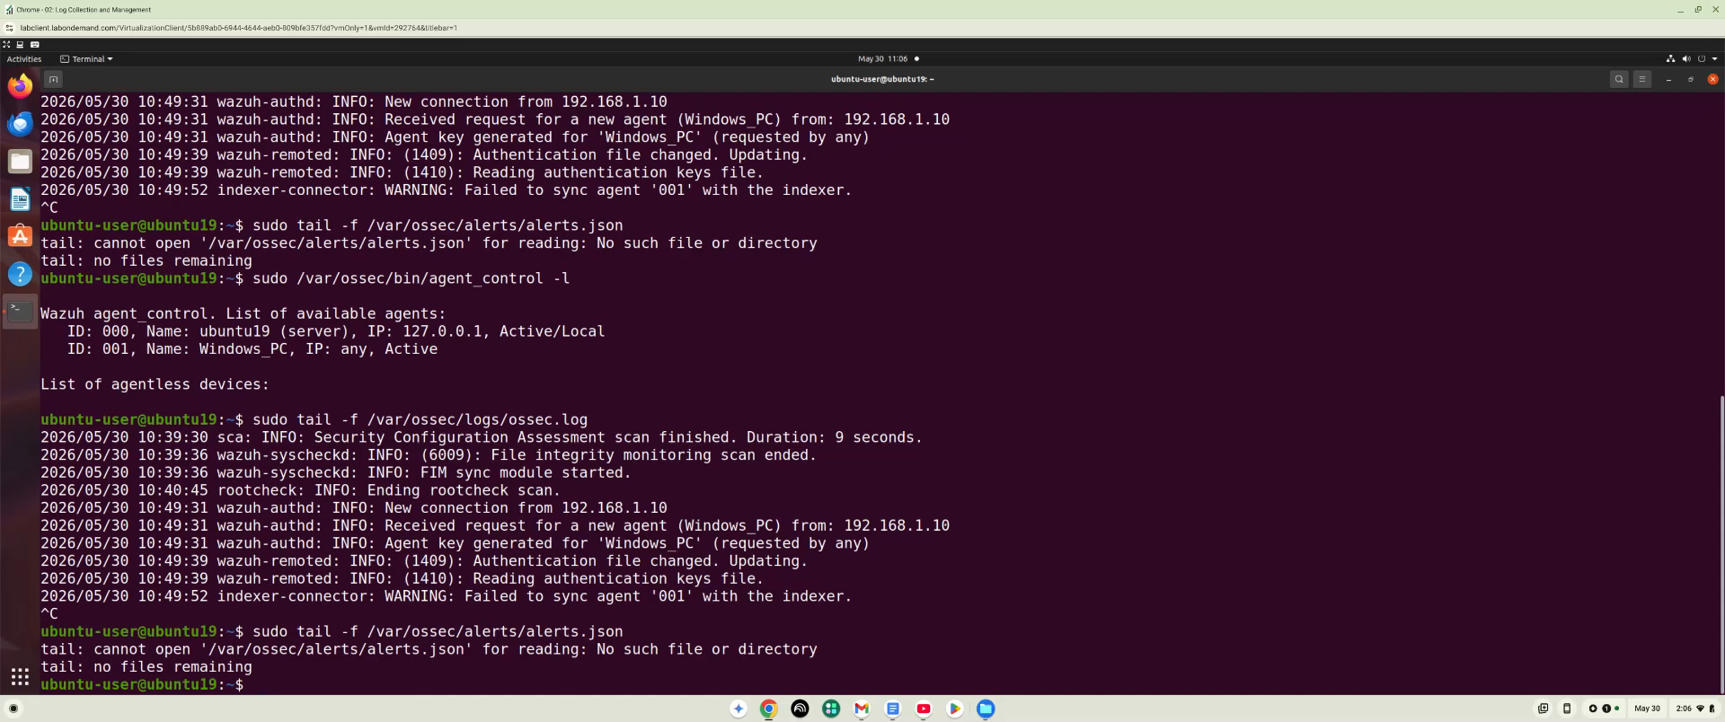
Follow the manager log again with sudo tail -f /var/ossec/logs/ossec.log.
key(Up)
key(Up)
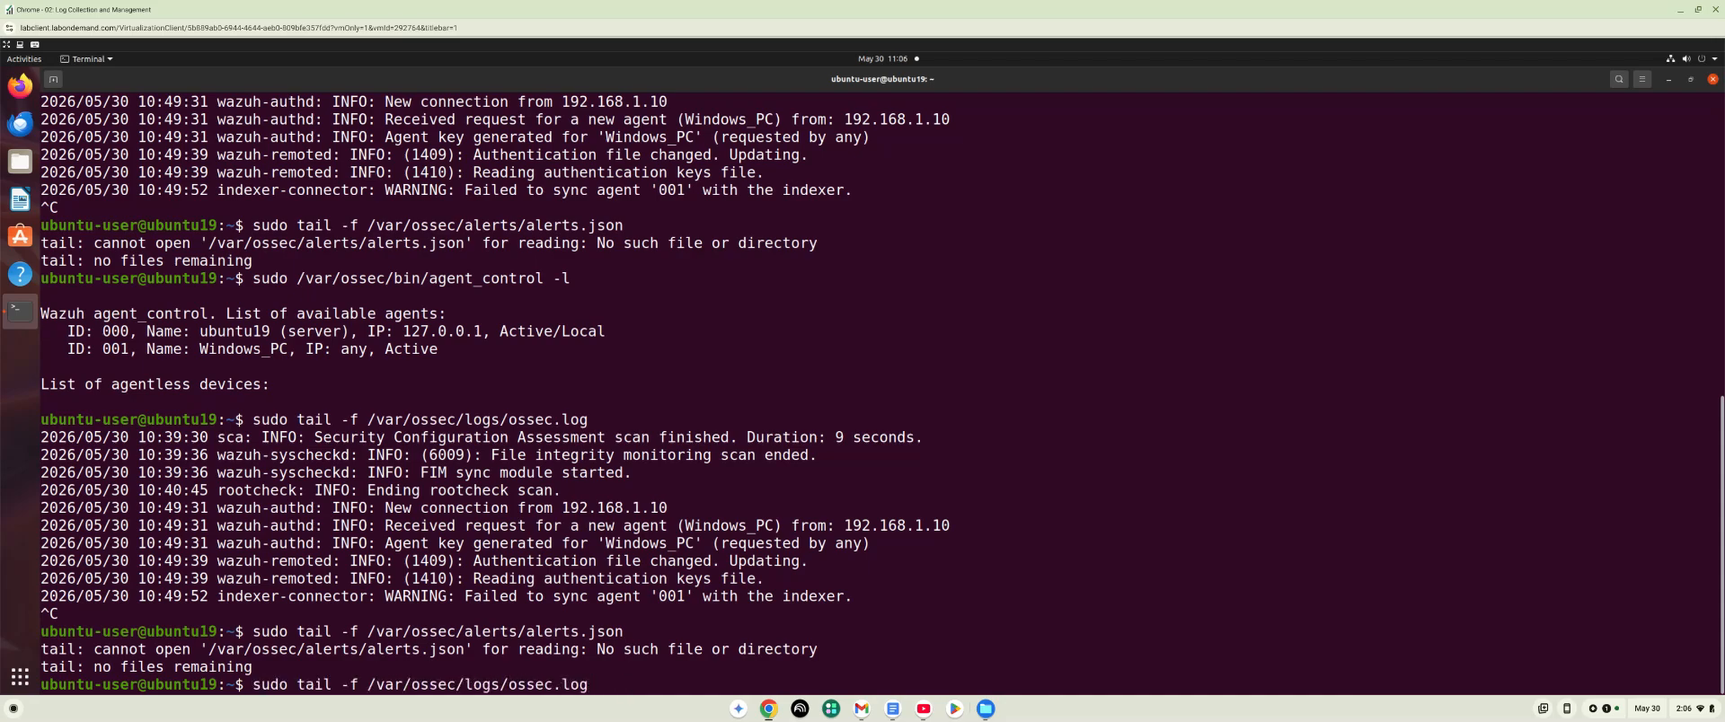
key(Return)
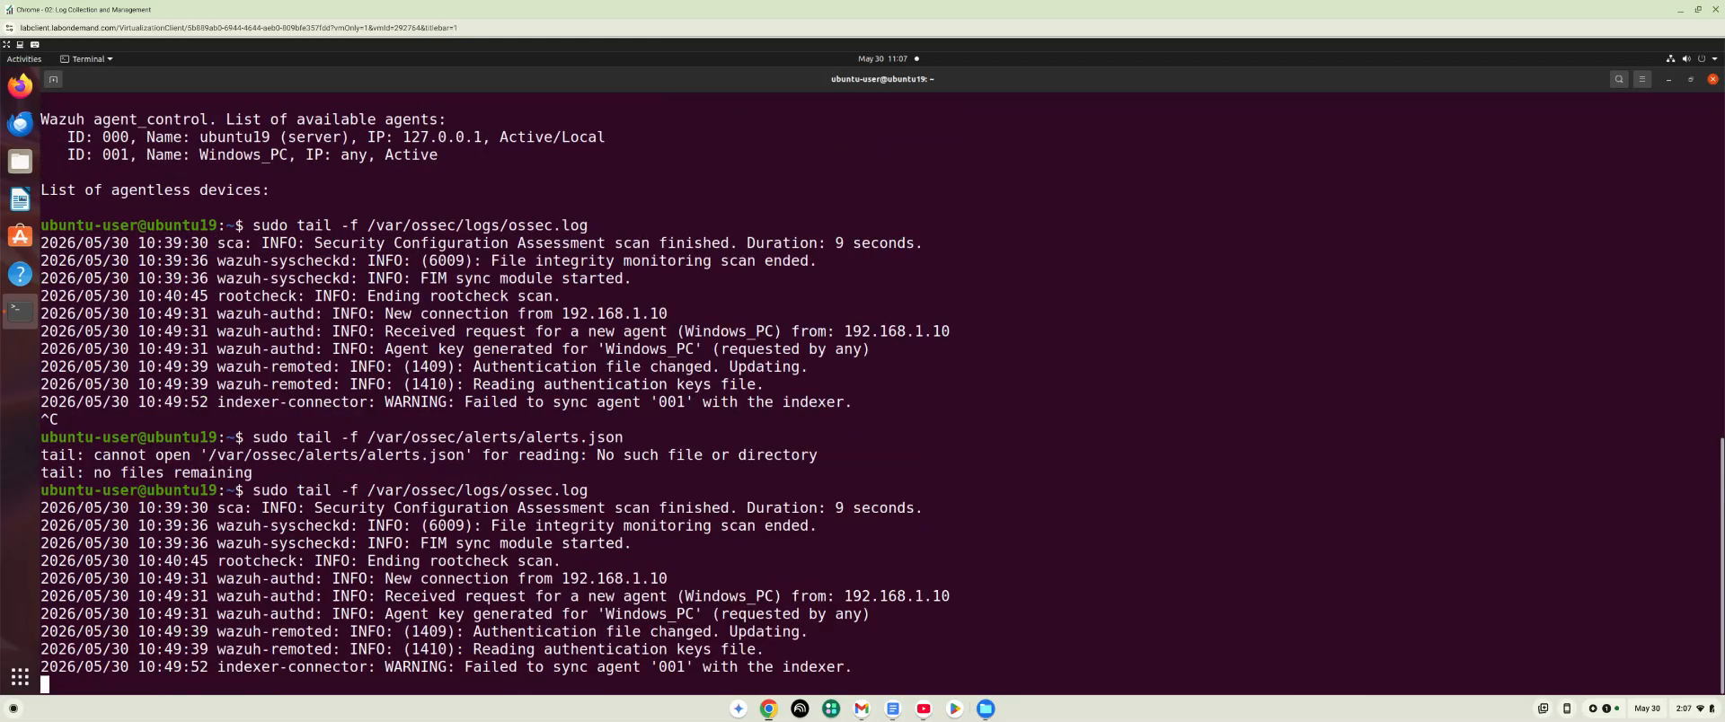
Switch to the Windows lab machine and try to start the Wazuh service in PowerShell with NET START WazuhSvc.
click(780, 713)
click(804, 654)
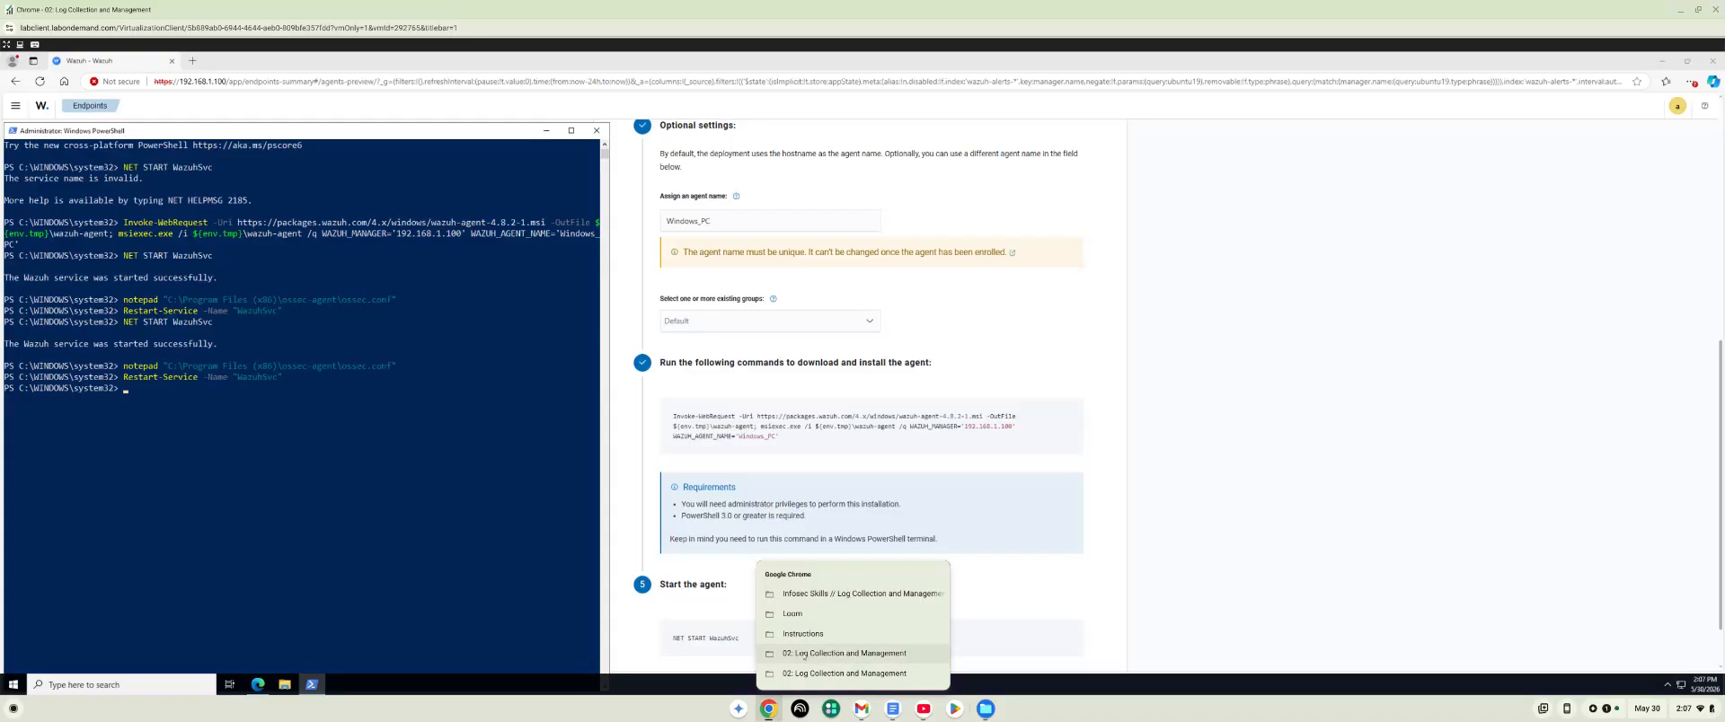
click(131, 388)
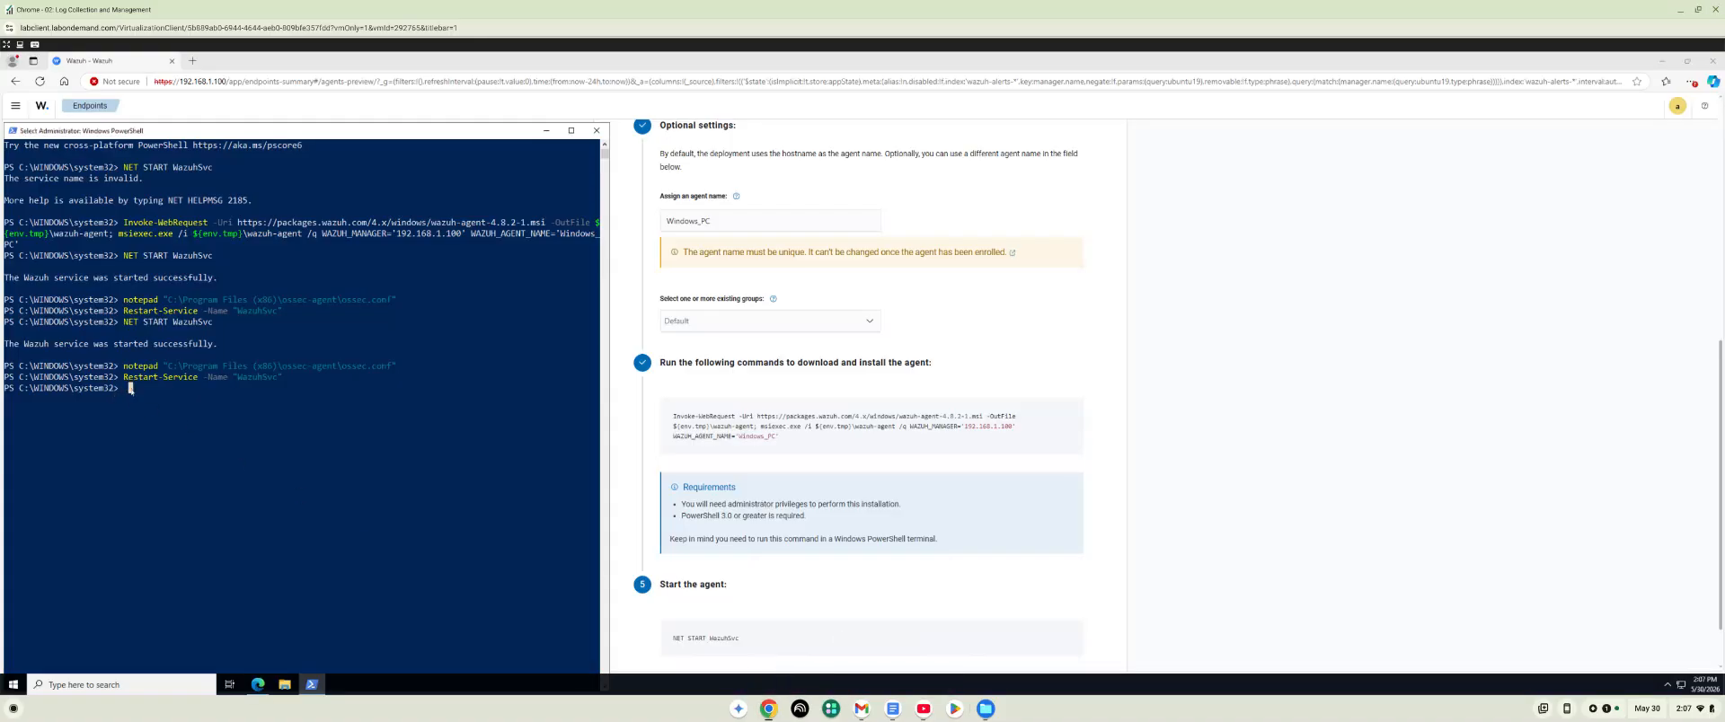
key(Up)
key(Up)
key(Up)
key(Return)
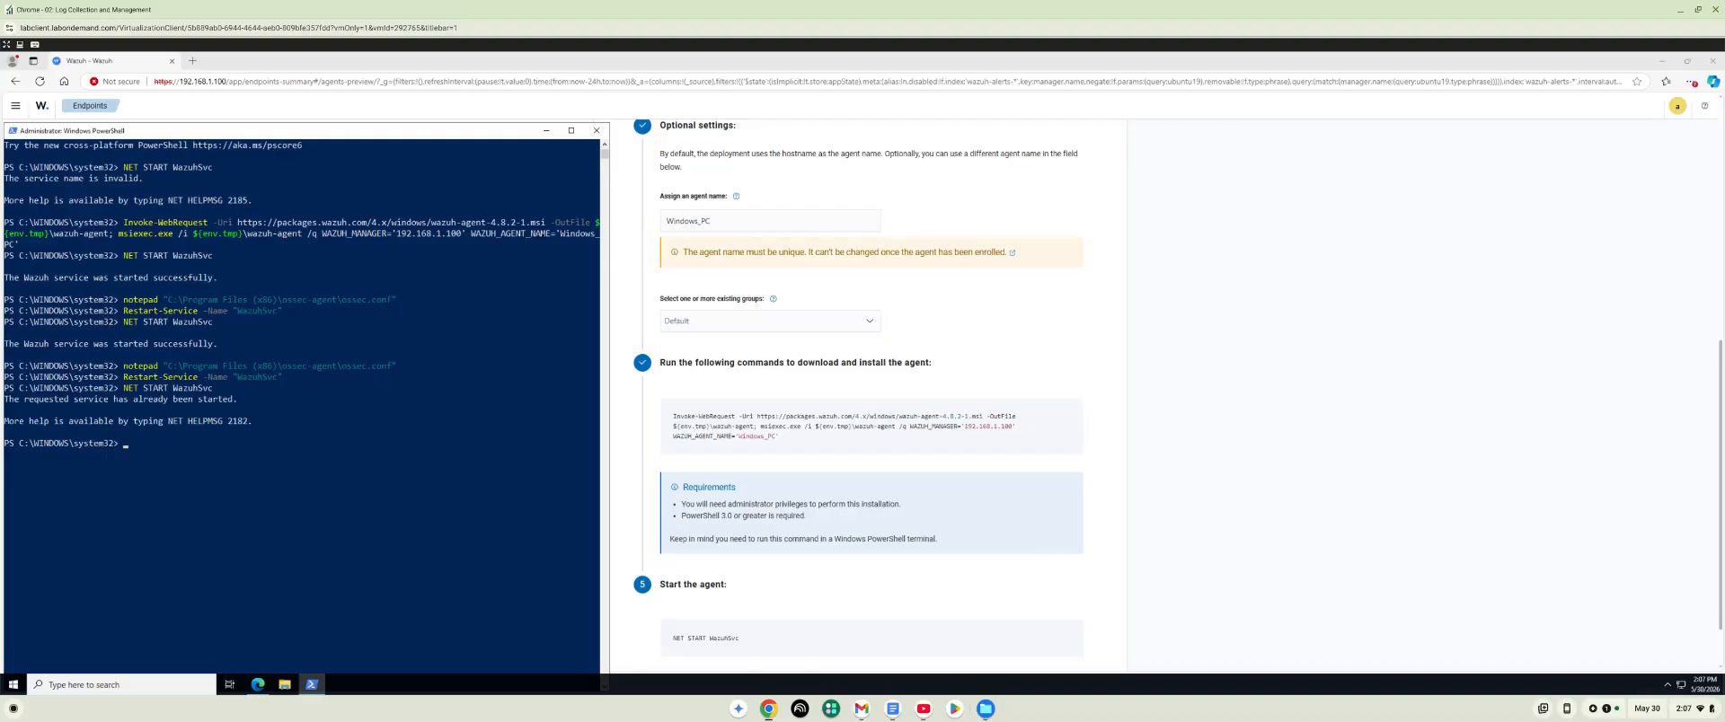
Switch back to the Ubuntu server terminal, rerun sudo tail -f /var/ossec/logs/ossec.log to check for new manager log entries, and stop following it.
click(778, 711)
click(798, 674)
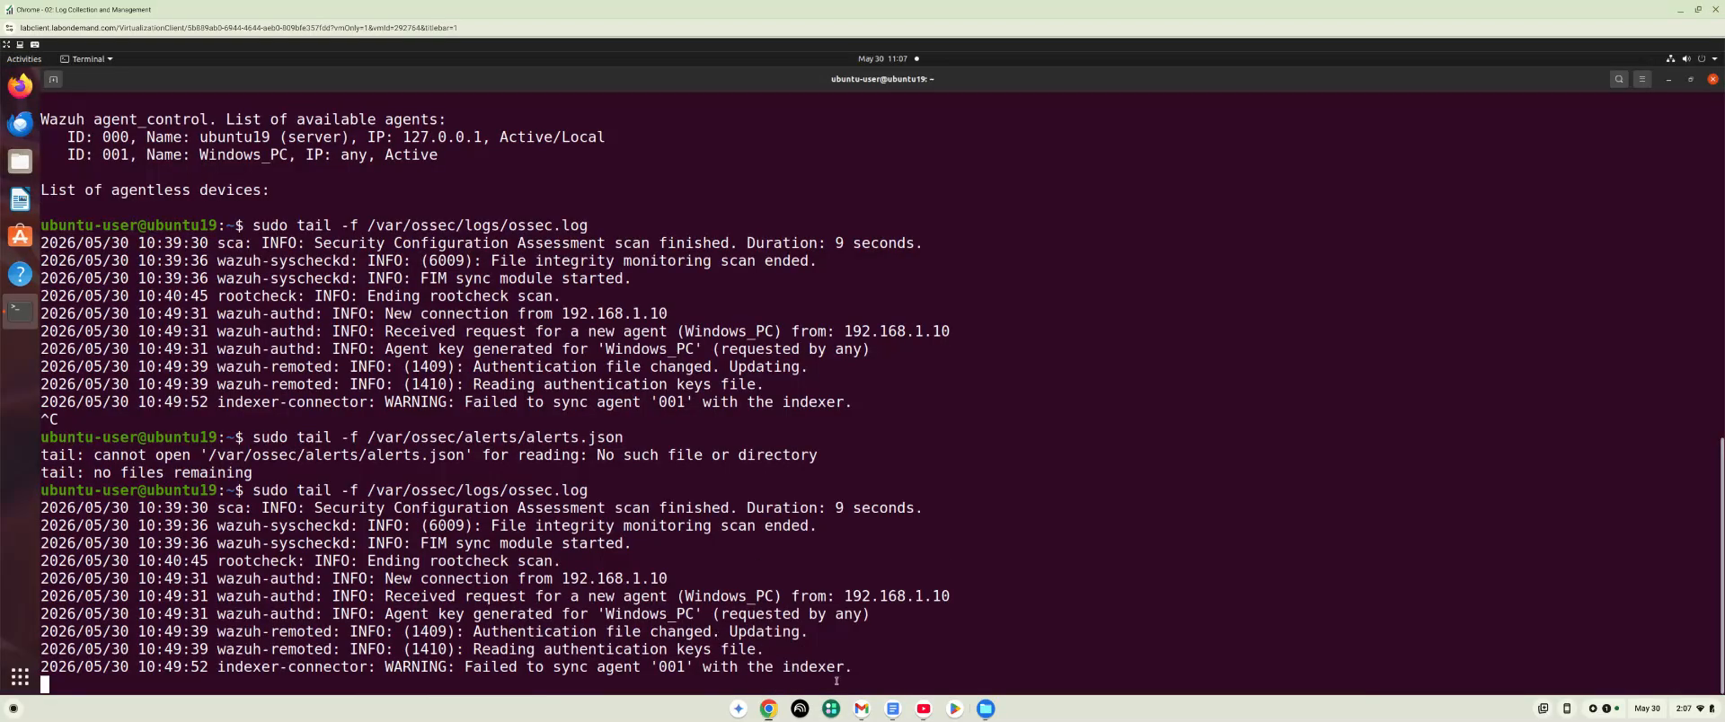
key(Return)
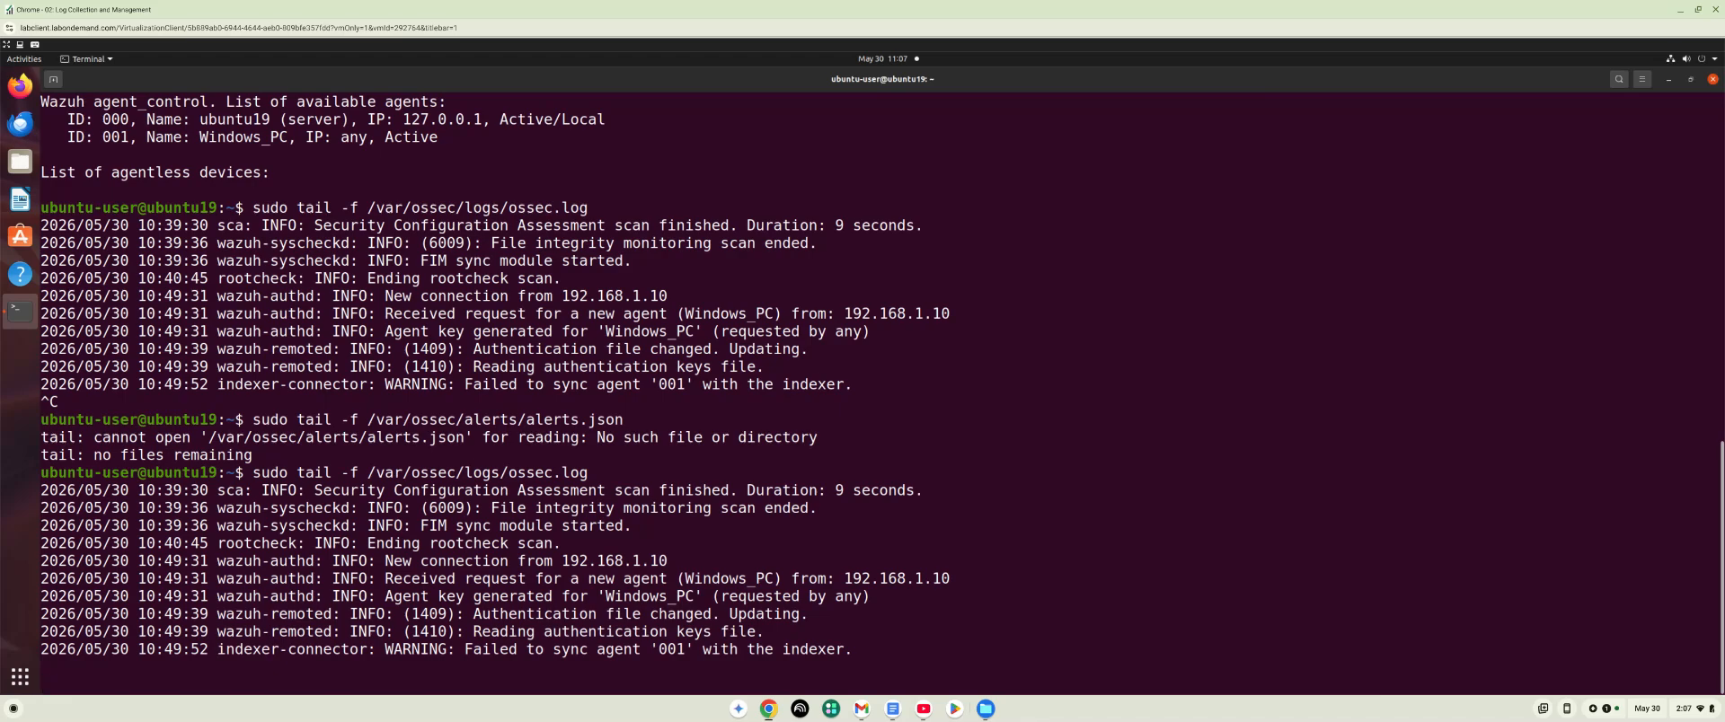
key(ctrl+c)
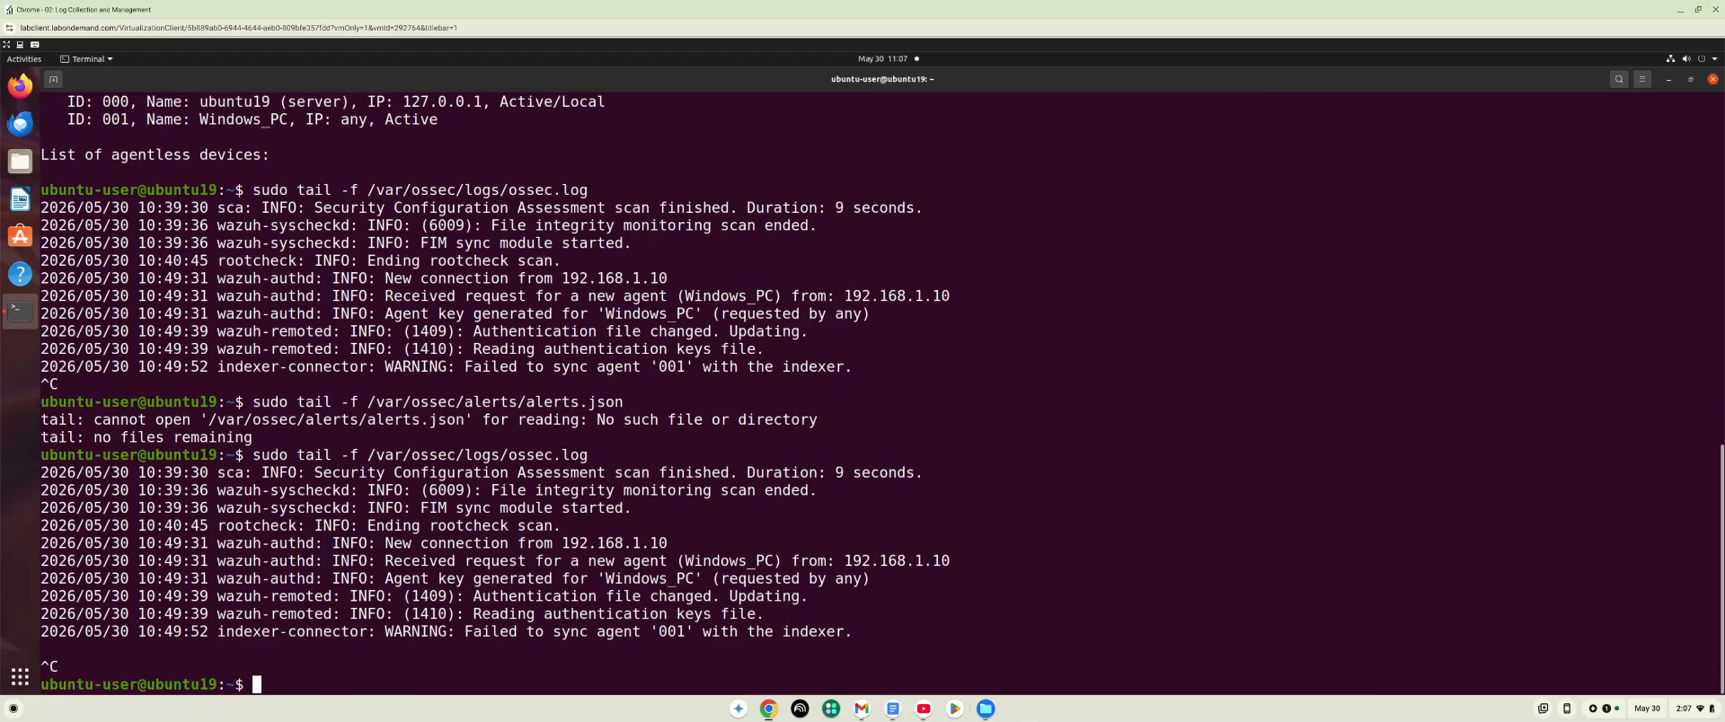
key(Up)
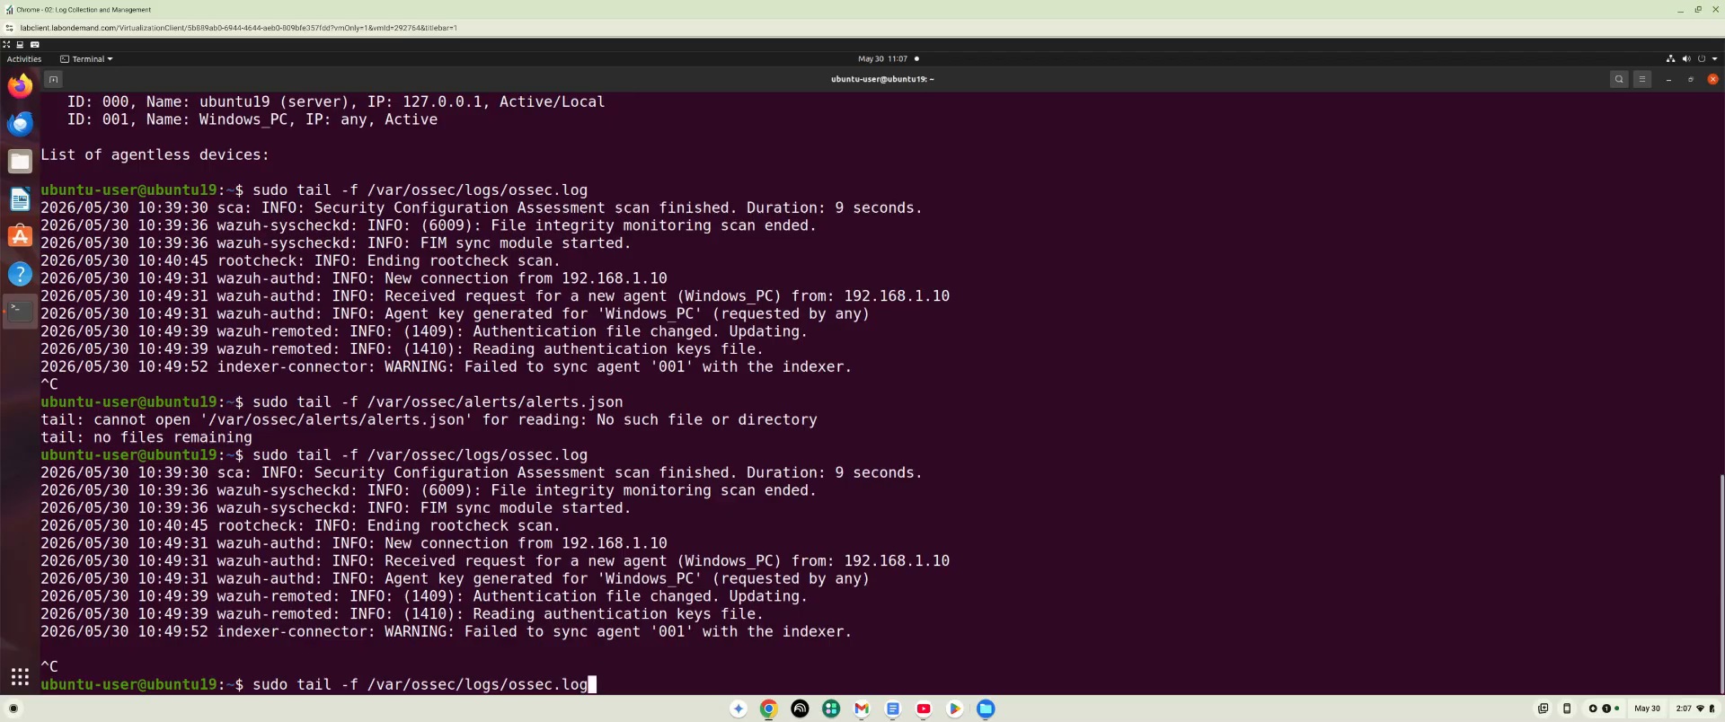
key(Return)
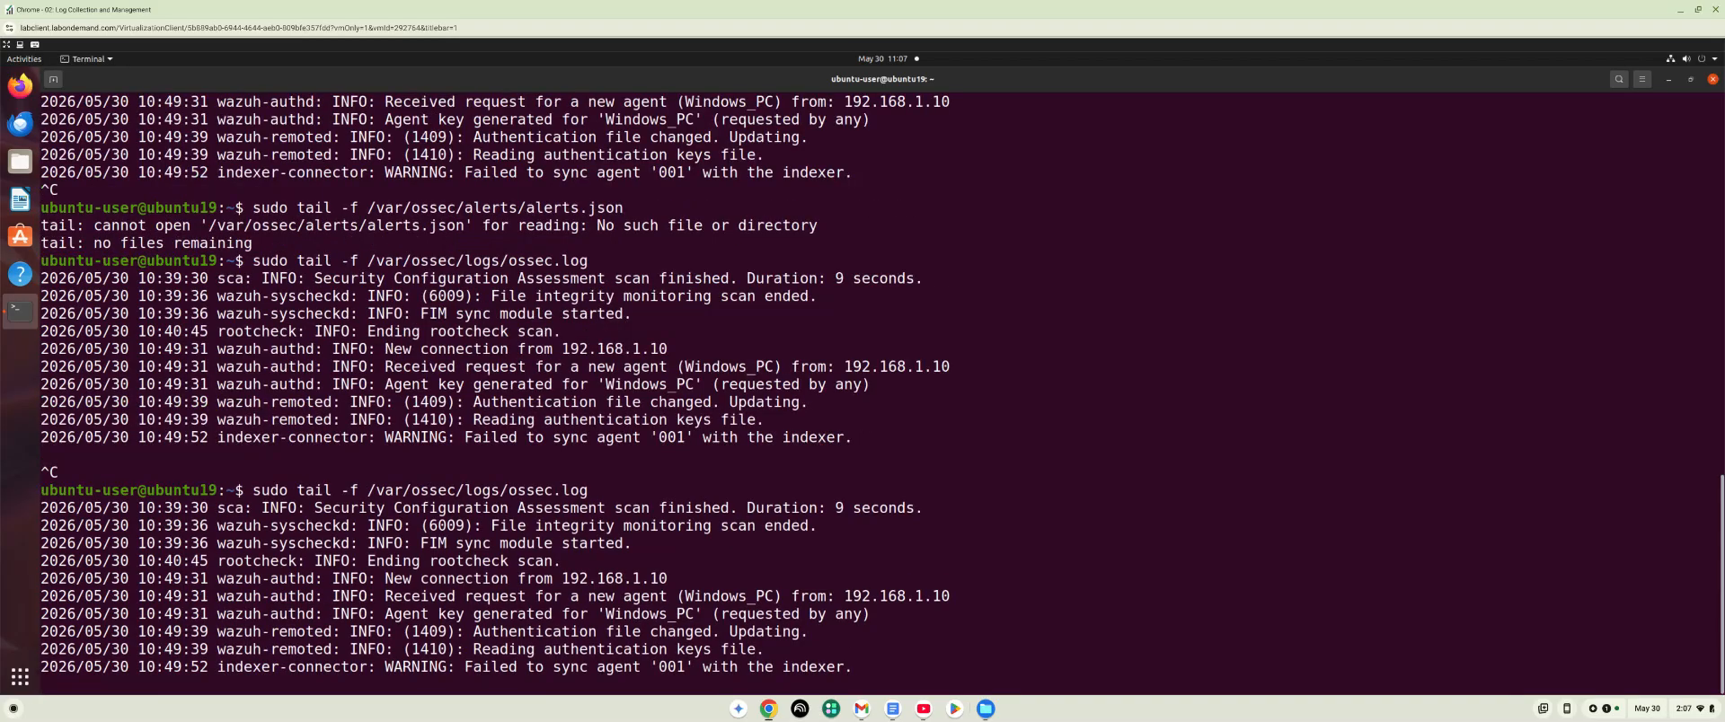
key(ctrl+c)
Try again to follow the alerts file with sudo tail -f /var/ossec/alerts/alerts.json.
key(Up)
key(Up)
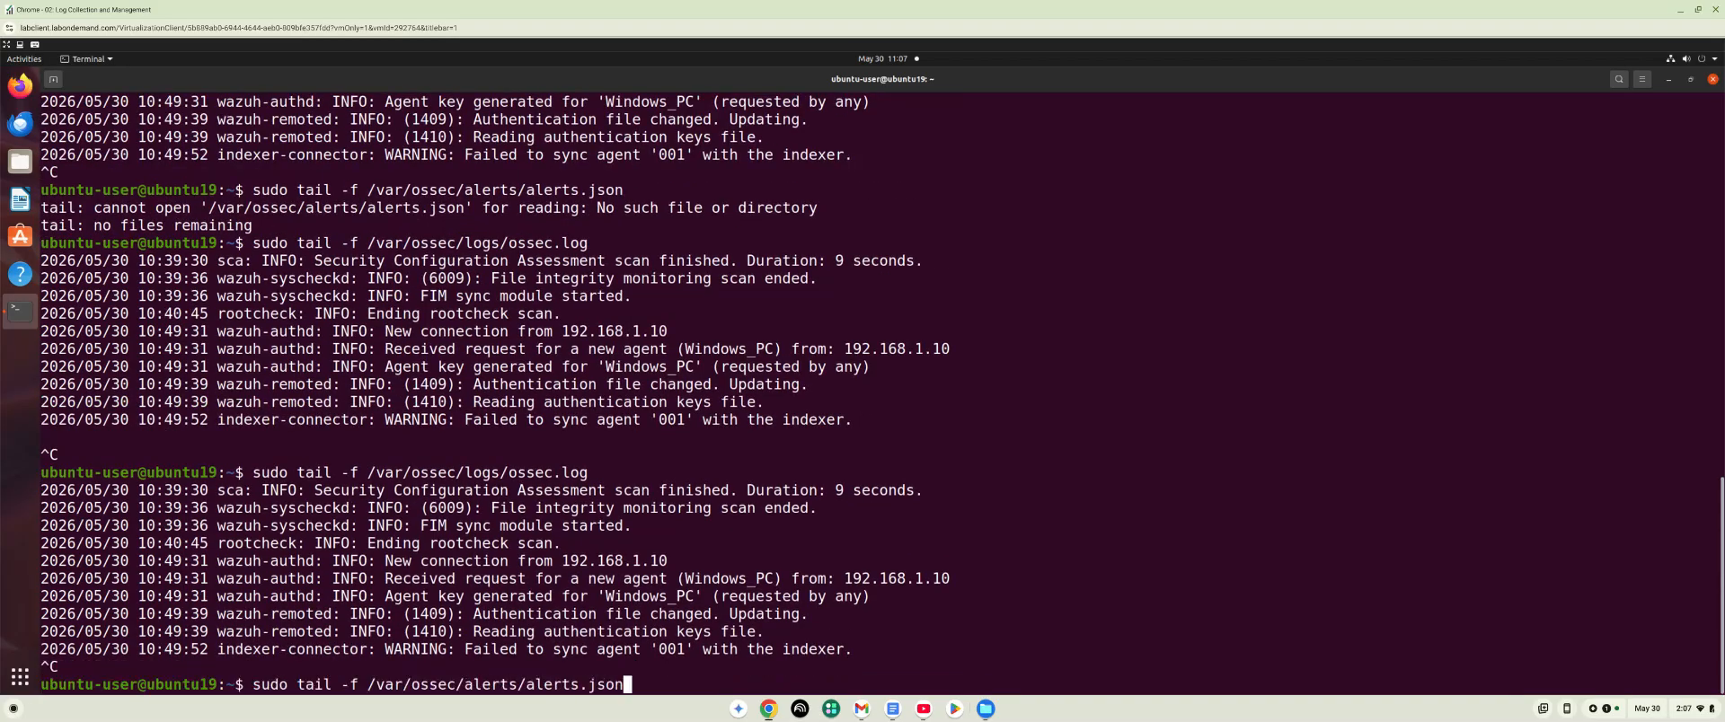
key(Return)
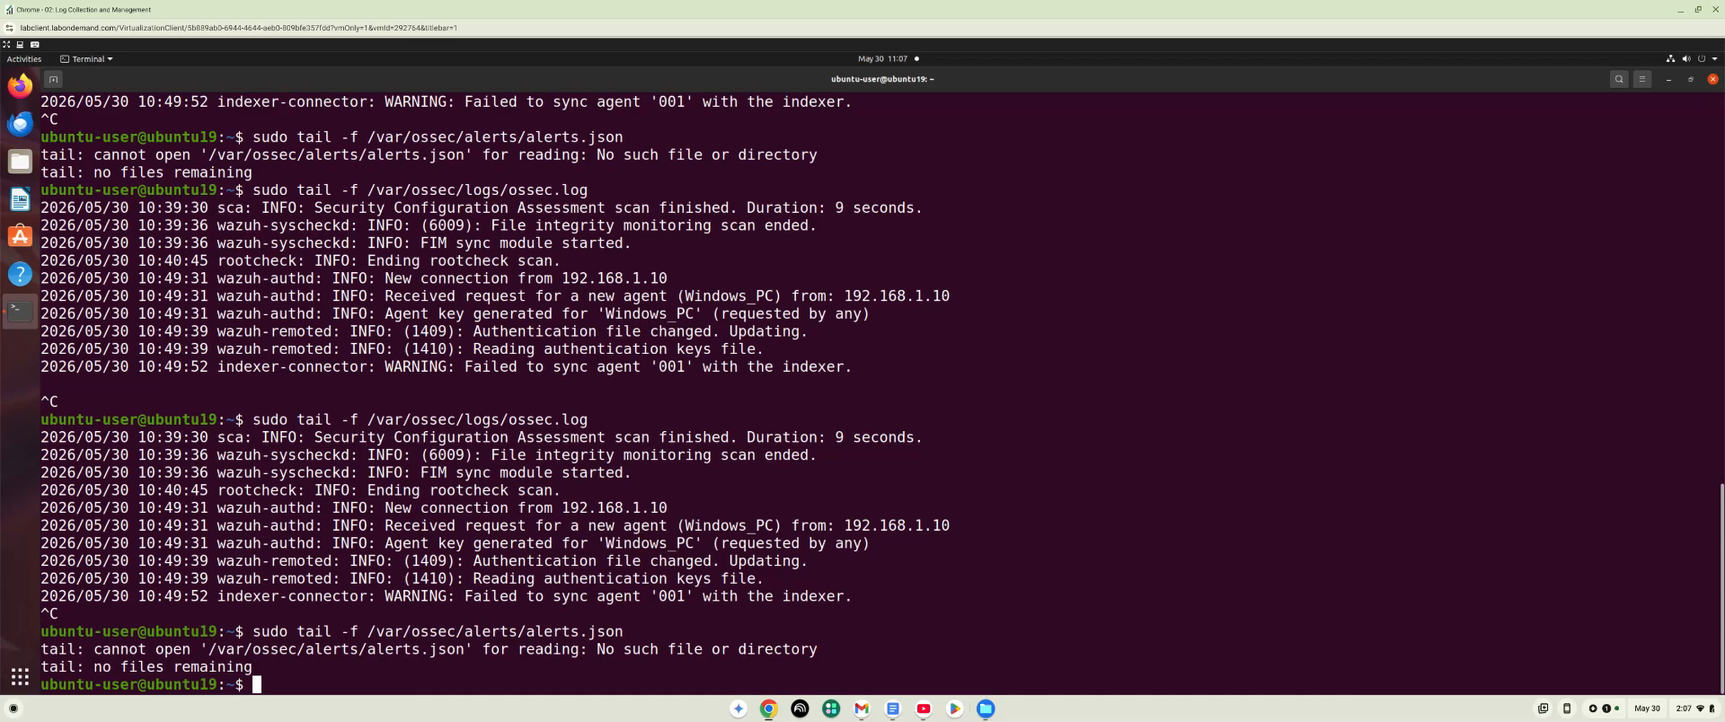
Review the live alerts with the corrected path using sudo tail -f /var/ossec/logs/alerts/alerts.json, and stop following the file.
key(Up)
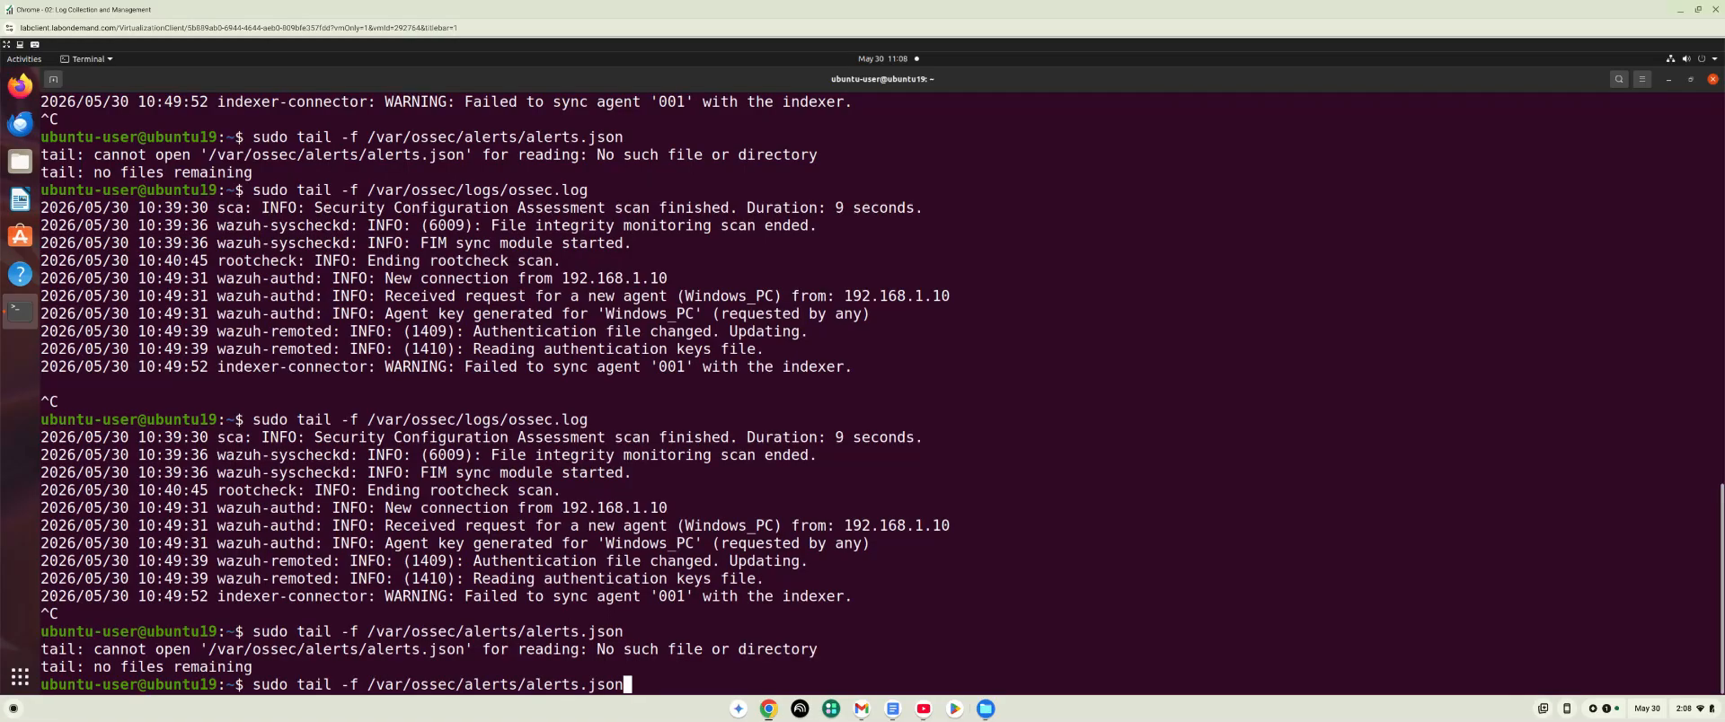
key(BackSpace)
key(BackSpace)
key(BackSpace)
key(BackSpace)
key(BackSpace)
key(BackSpace)
key(BackSpace)
key(BackSpace)
key(BackSpace)
key(BackSpace)
key(BackSpace)
key(BackSpace)
key(BackSpace)
key(BackSpace)
key(BackSpace)
key(BackSpace)
key(BackSpace)
key(BackSpace)
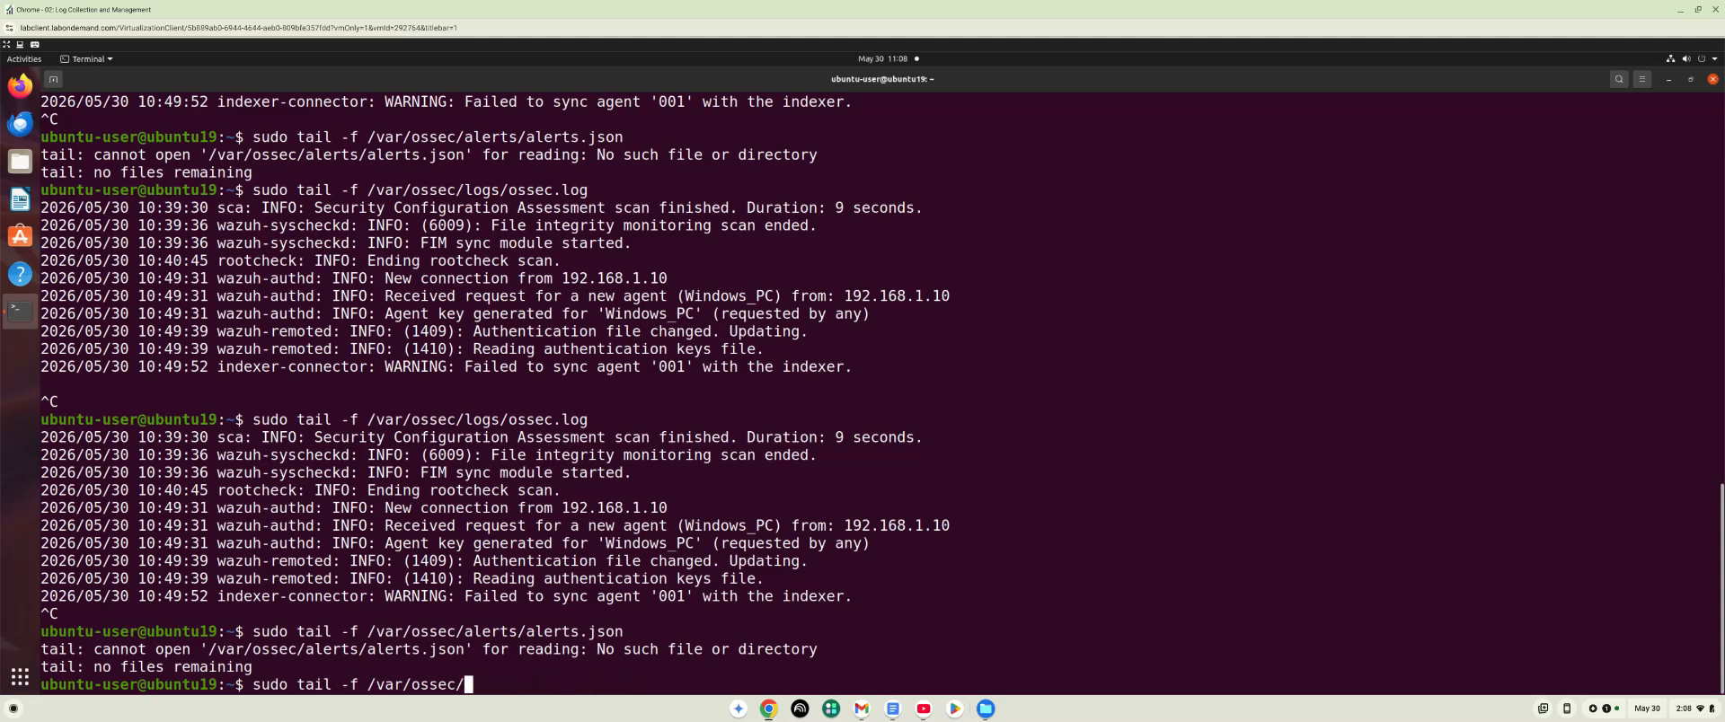
text(logs/alerts)
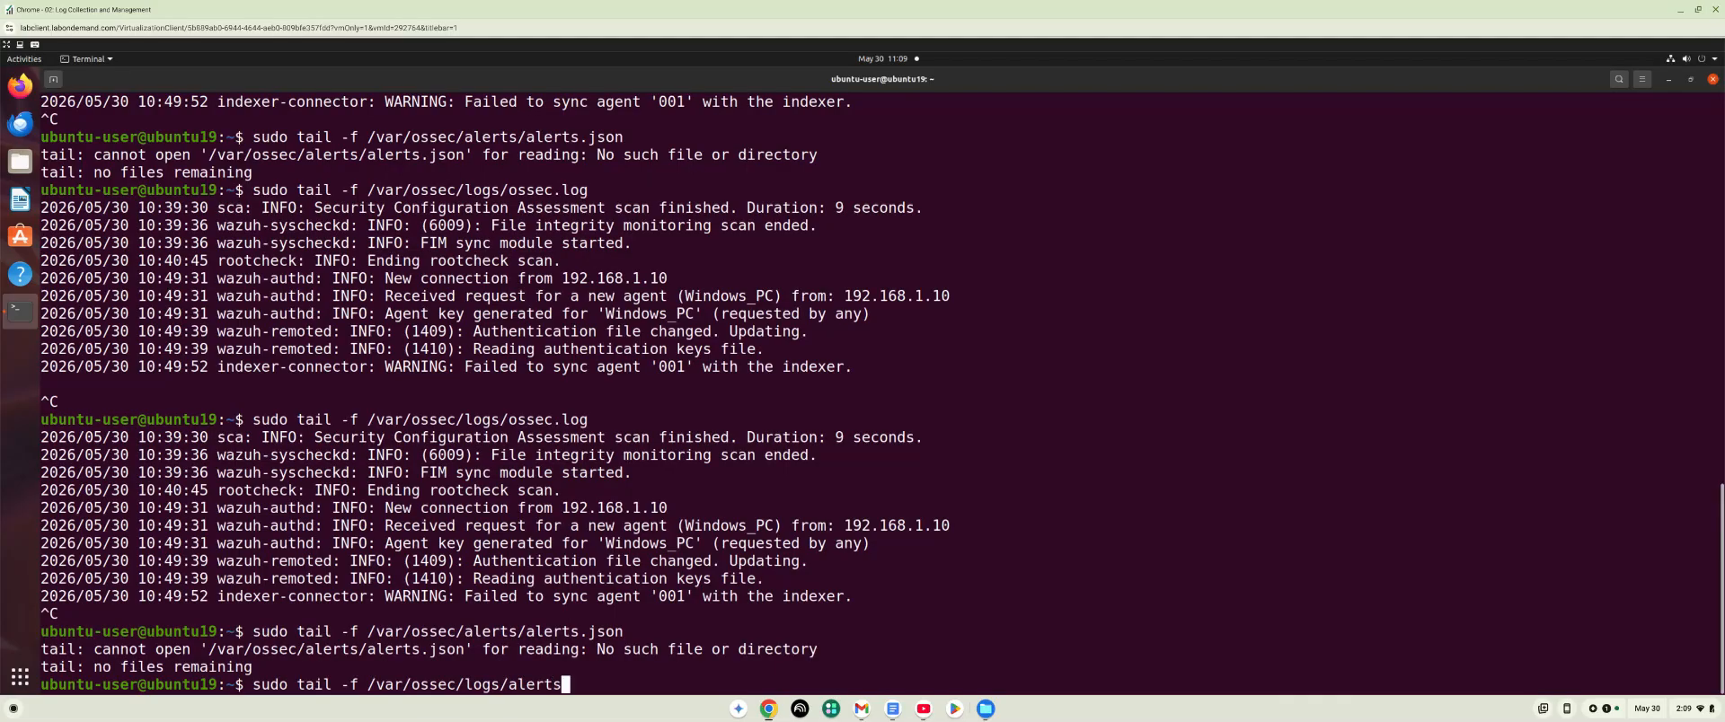
text(/alerts.json)
key(Return)
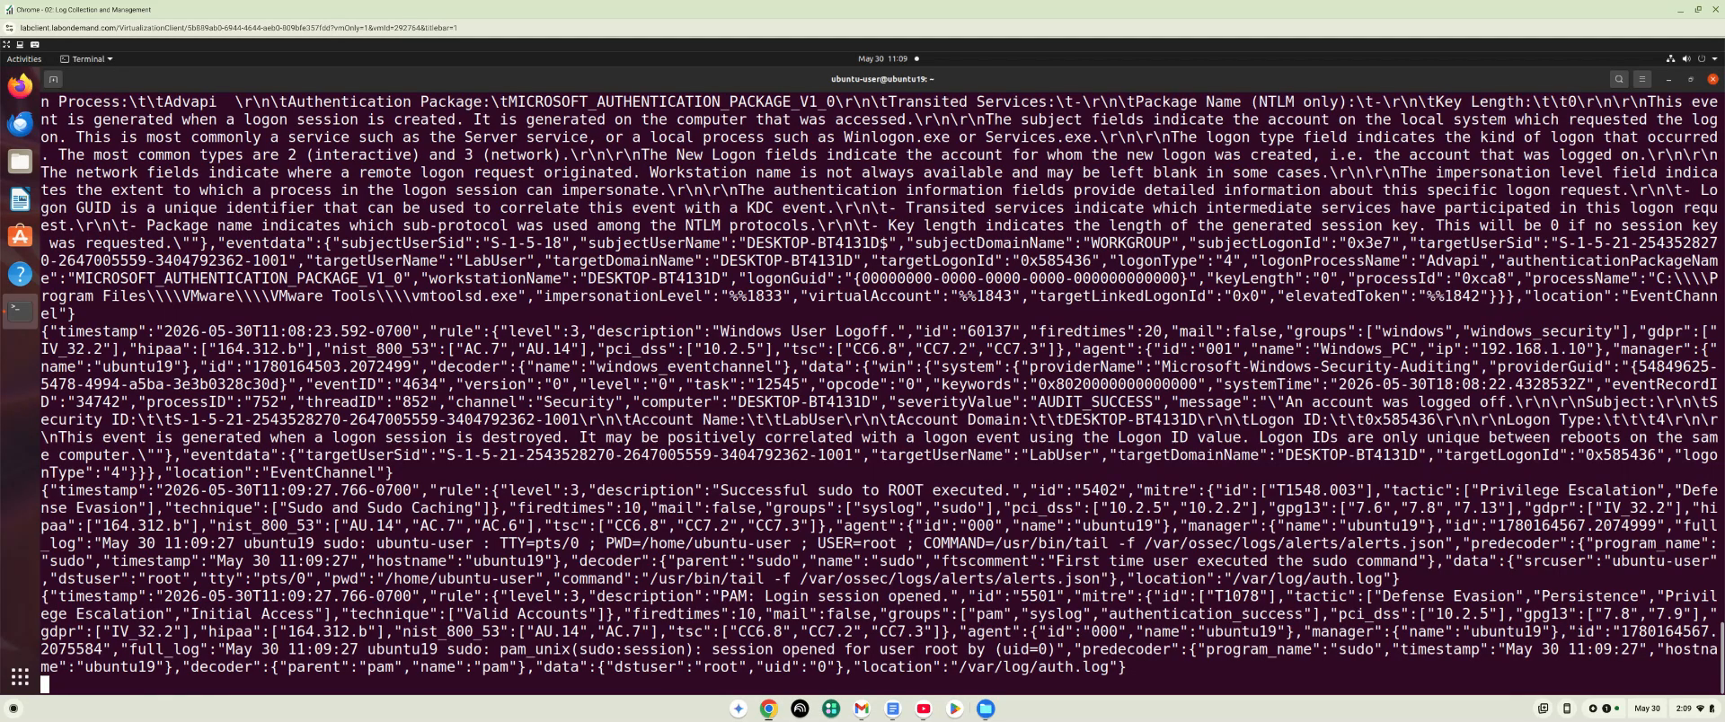
key(ctrl+c)
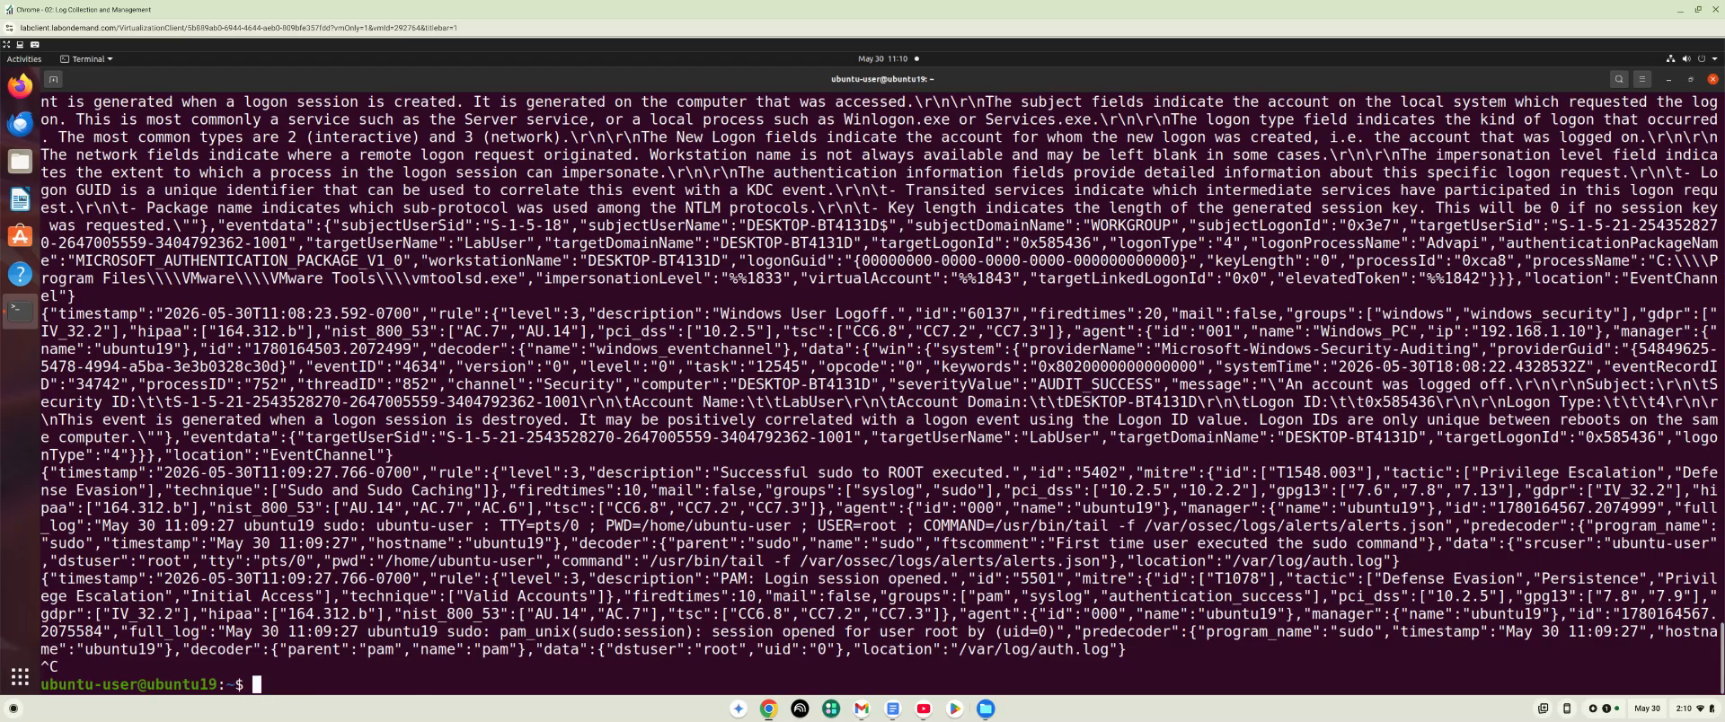
Follow only the agent enrollment entries of the manager log with sudo tail -f /var/ossec/logs/ossec.log | grep "authd".
key(Up)
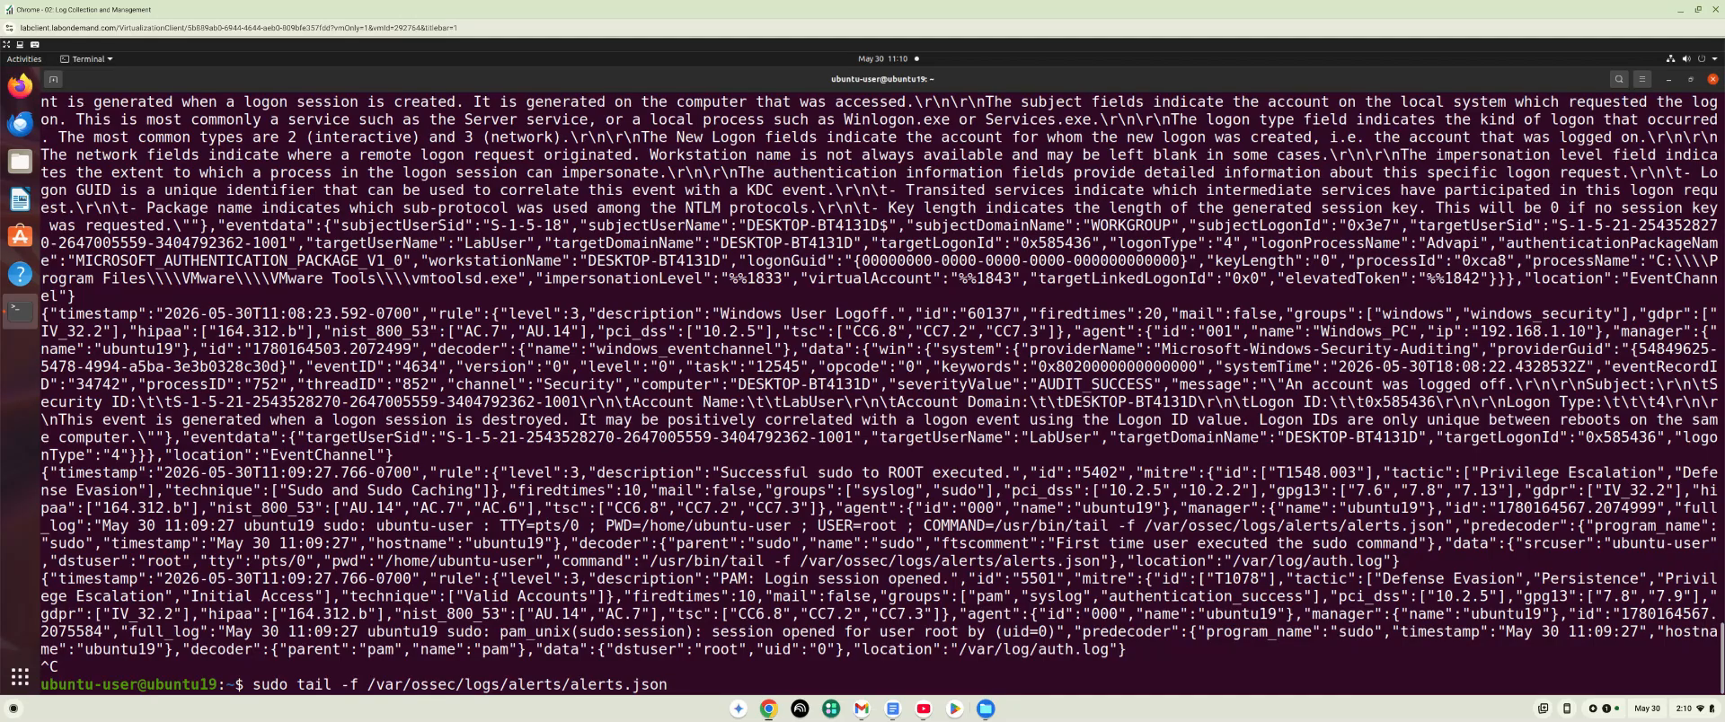
key(BackSpace)
key(BackSpace)
key(BackSpace)
key(BackSpace)
key(BackSpace)
key(BackSpace)
key(BackSpace)
key(BackSpace)
key(BackSpace)
key(BackSpace)
key(BackSpace)
key(BackSpace)
key(BackSpace)
key(BackSpace)
key(BackSpace)
key(BackSpace)
key(BackSpace)
key(BackSpace)
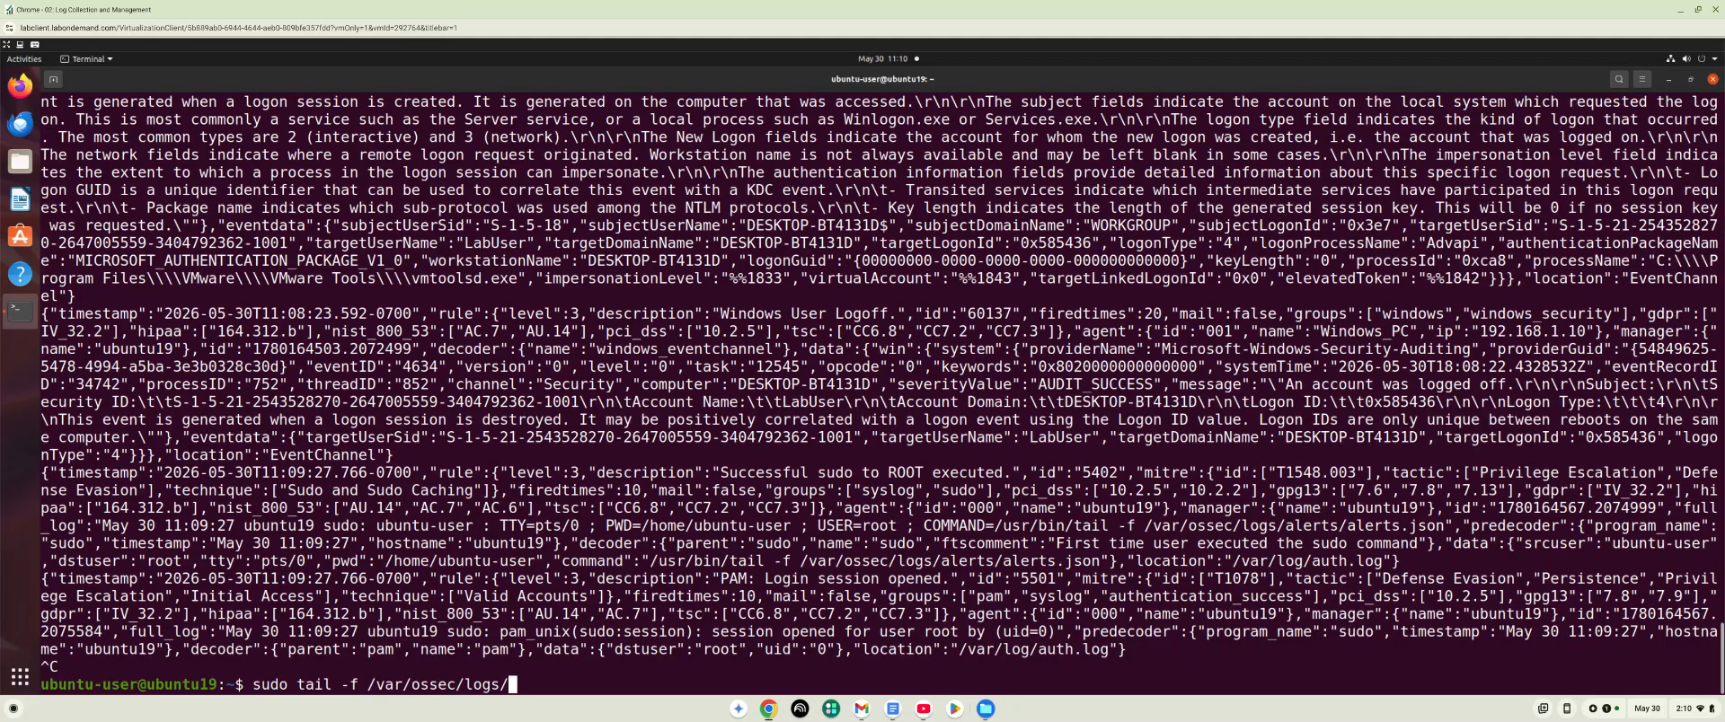
text(ossec.log | g)
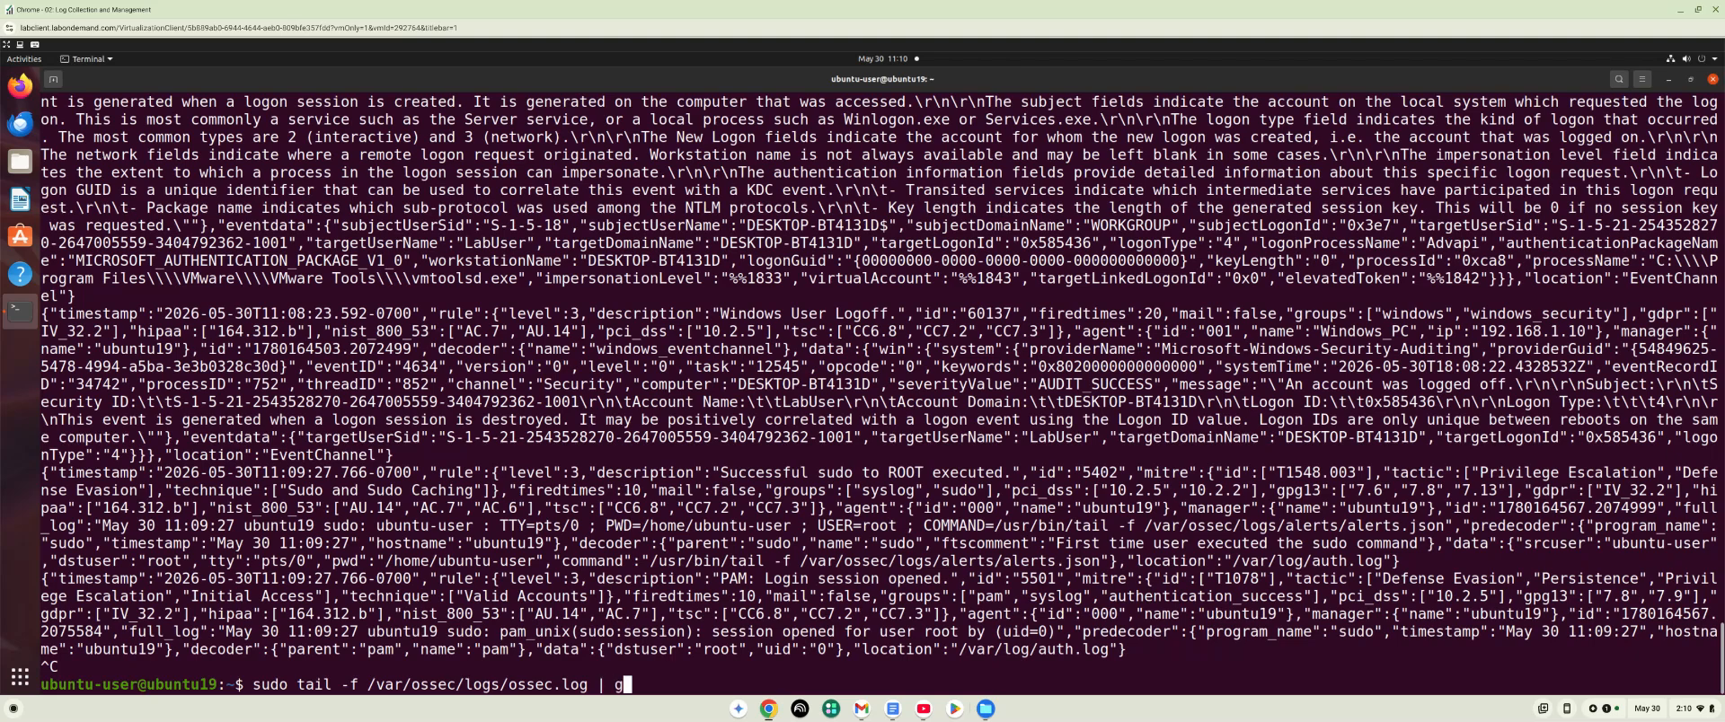
text(rep "authd")
key(Return)
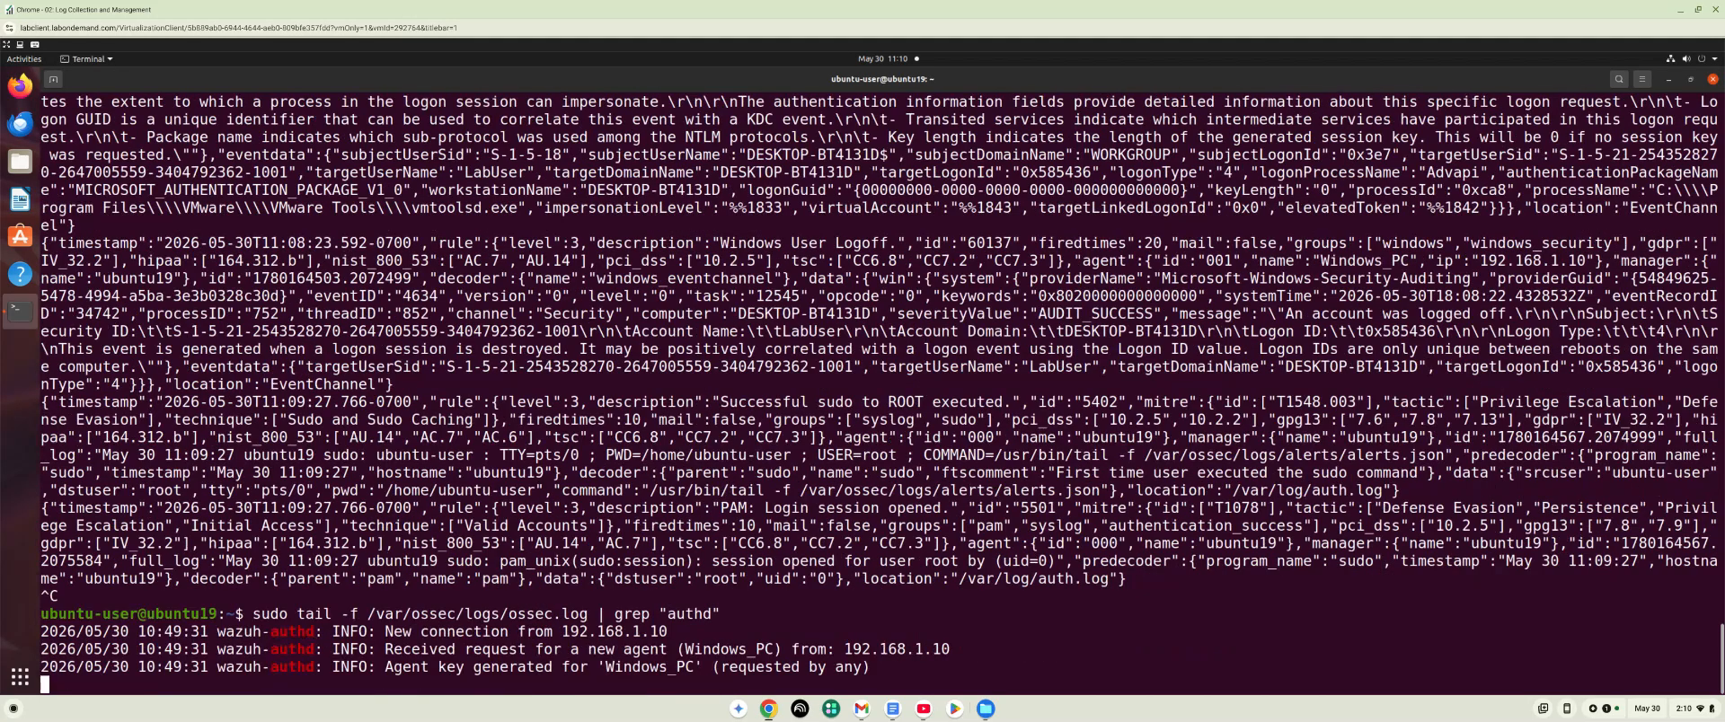